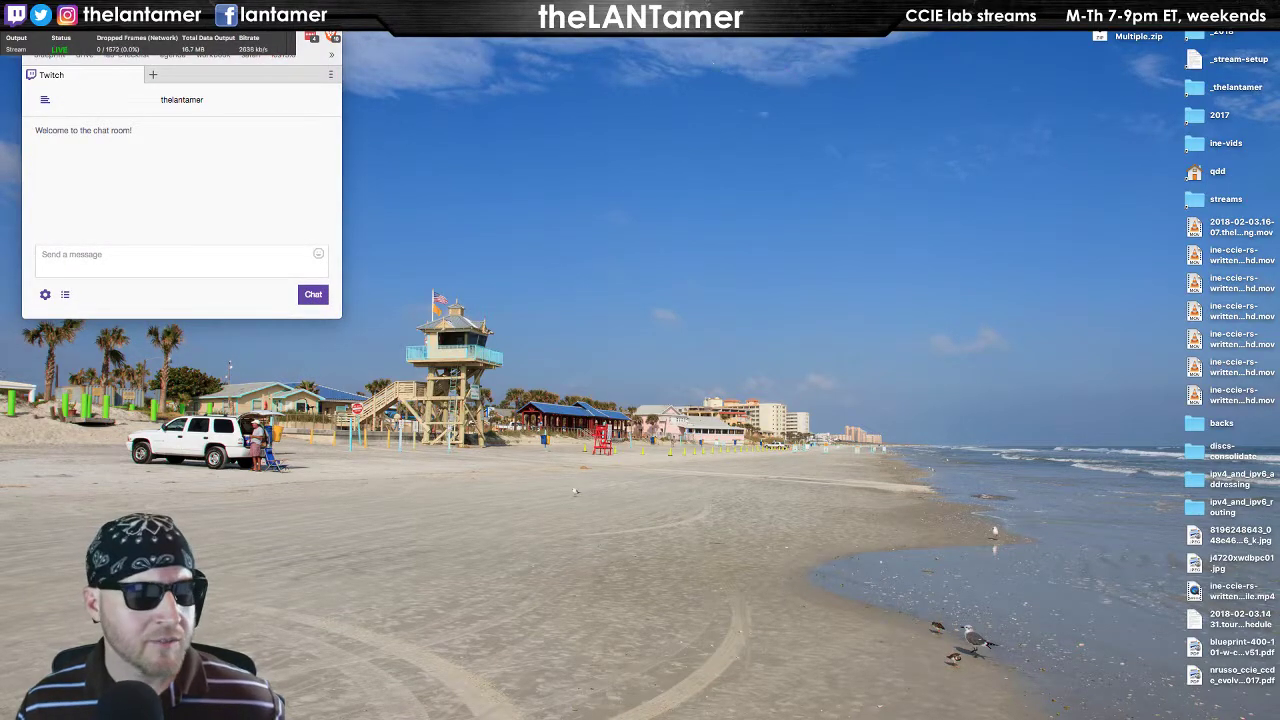
# - Bring the 2018-02-03 agenda doc forward, narrow it beside the chat, and click below VLOG TOPICS
pyautogui.press('super+Tab')
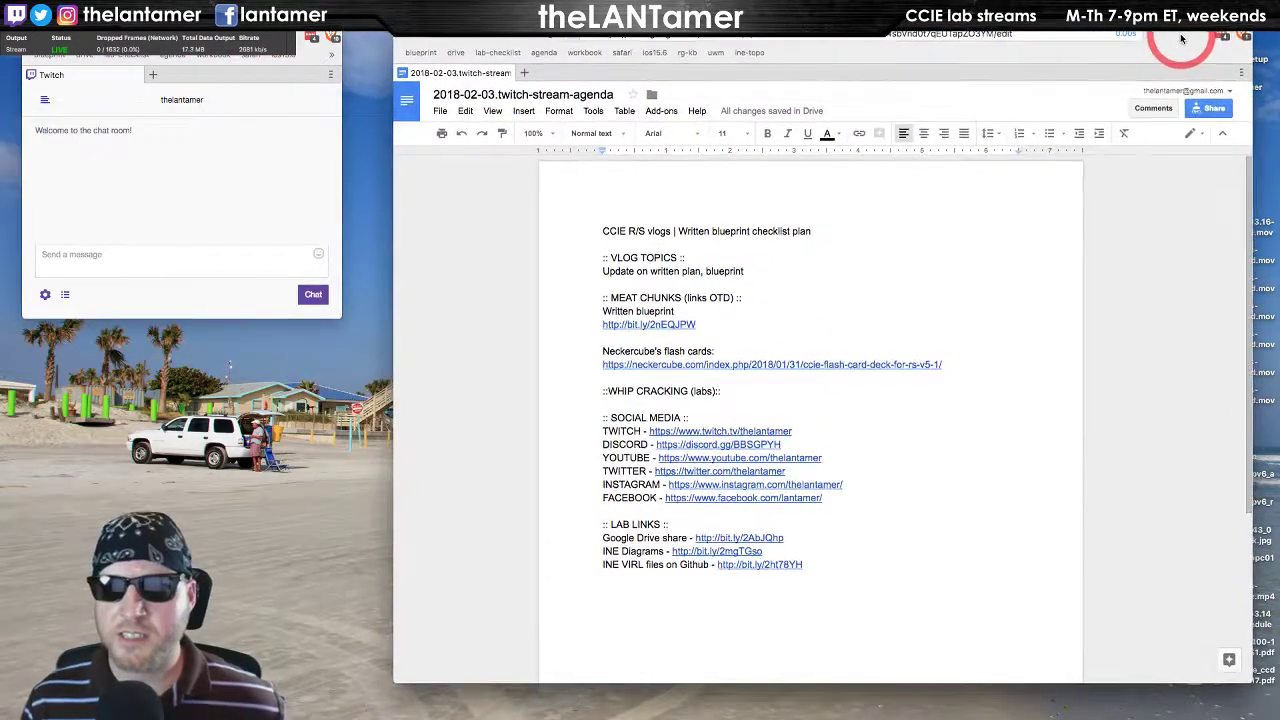
pyautogui.moveTo(395, 208); pyautogui.dragTo(488, 212)
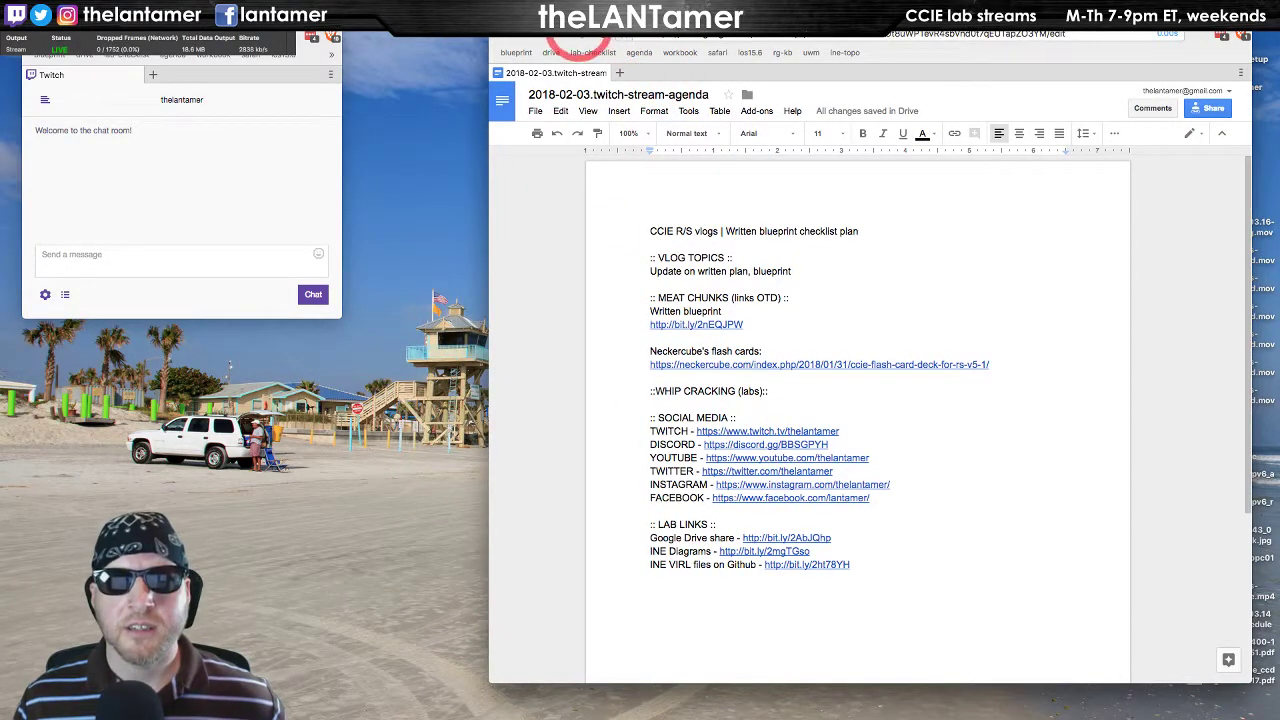
pyautogui.moveTo(593, 46); pyautogui.dragTo(579, 49)
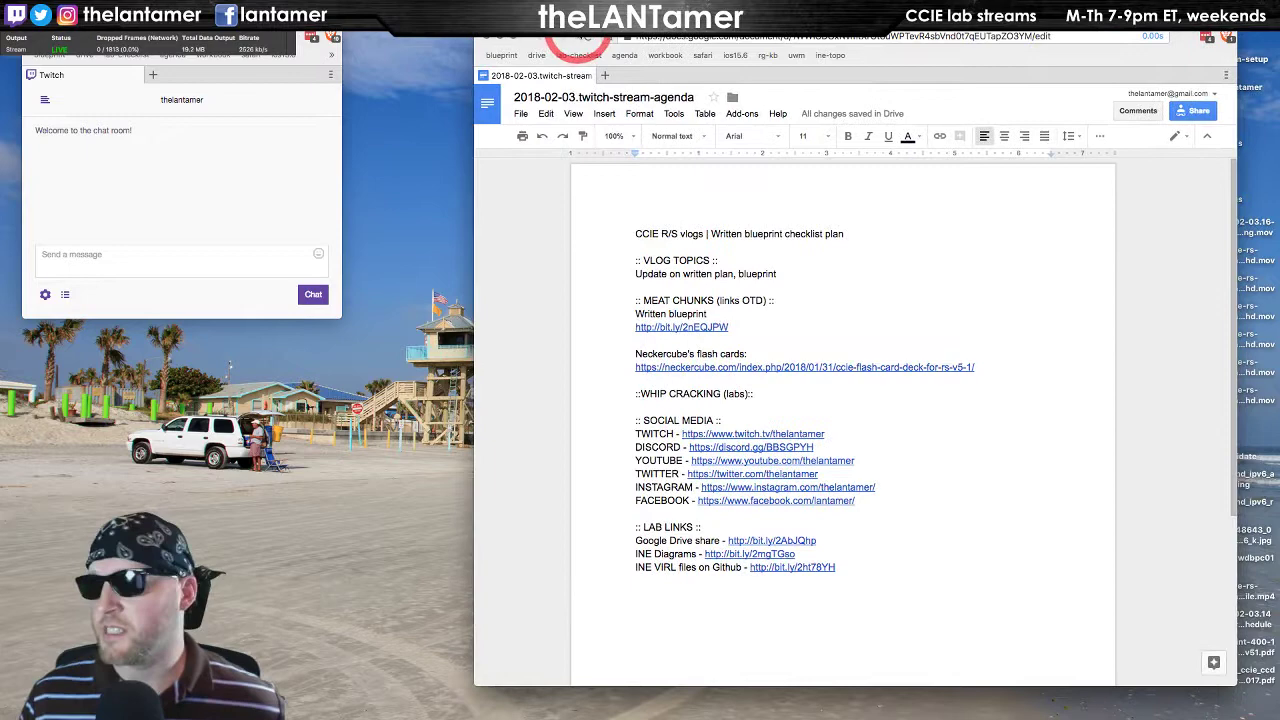
pyautogui.click(801, 286)
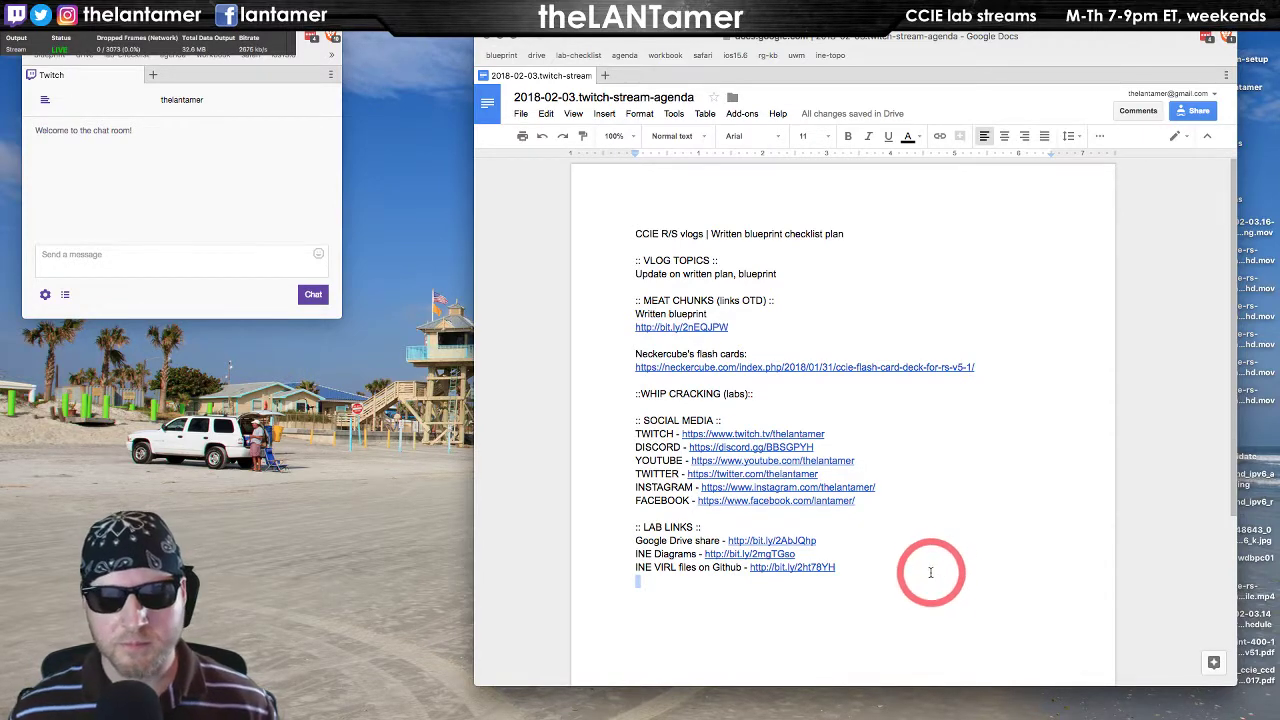
pyautogui.click(840, 274)
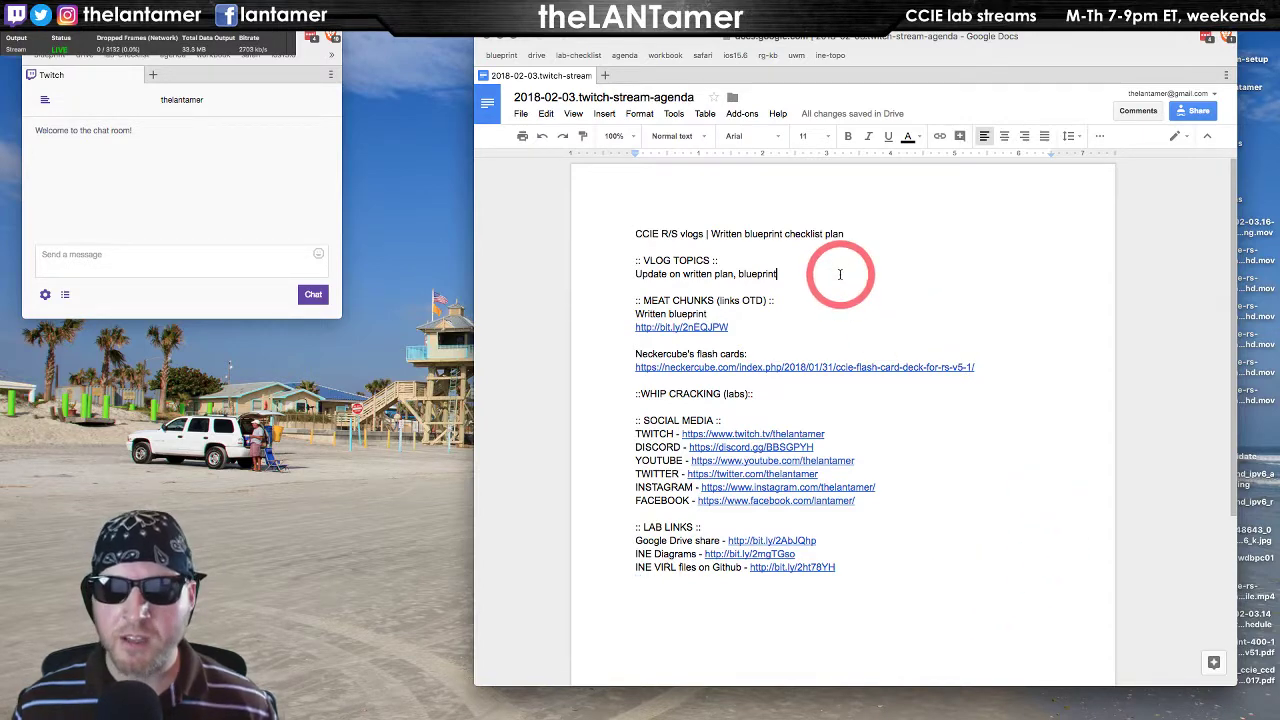
pyautogui.click(950, 567)
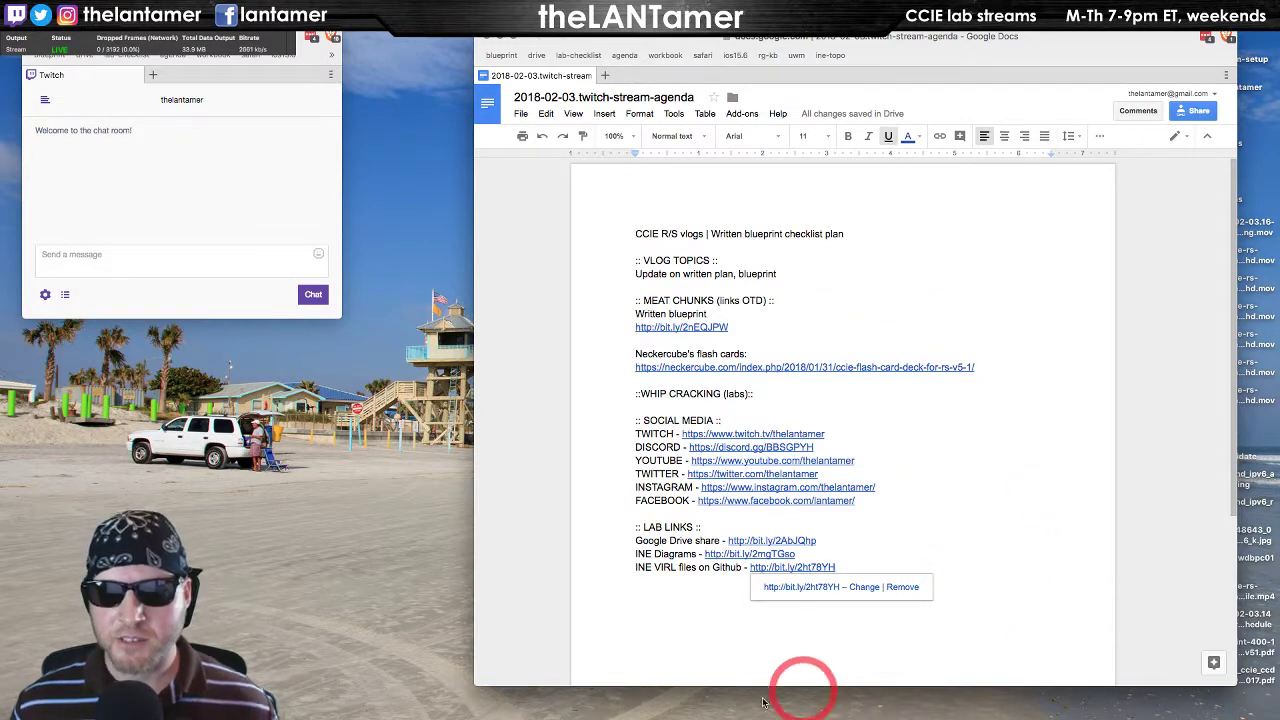
pyautogui.click(720, 671)
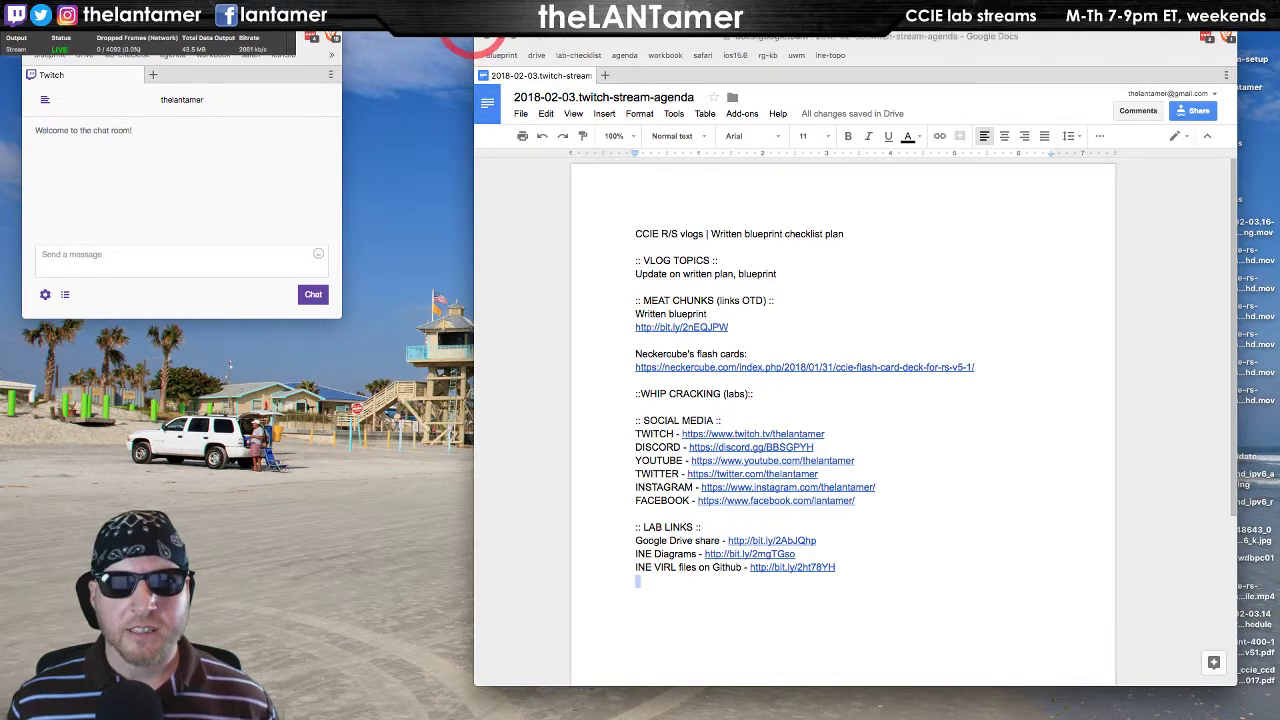
pyautogui.moveTo(488, 42)
pyautogui.mouseDown()
pyautogui.moveTo(514, 46)
pyautogui.moveTo(482, 36)
pyautogui.mouseUp()
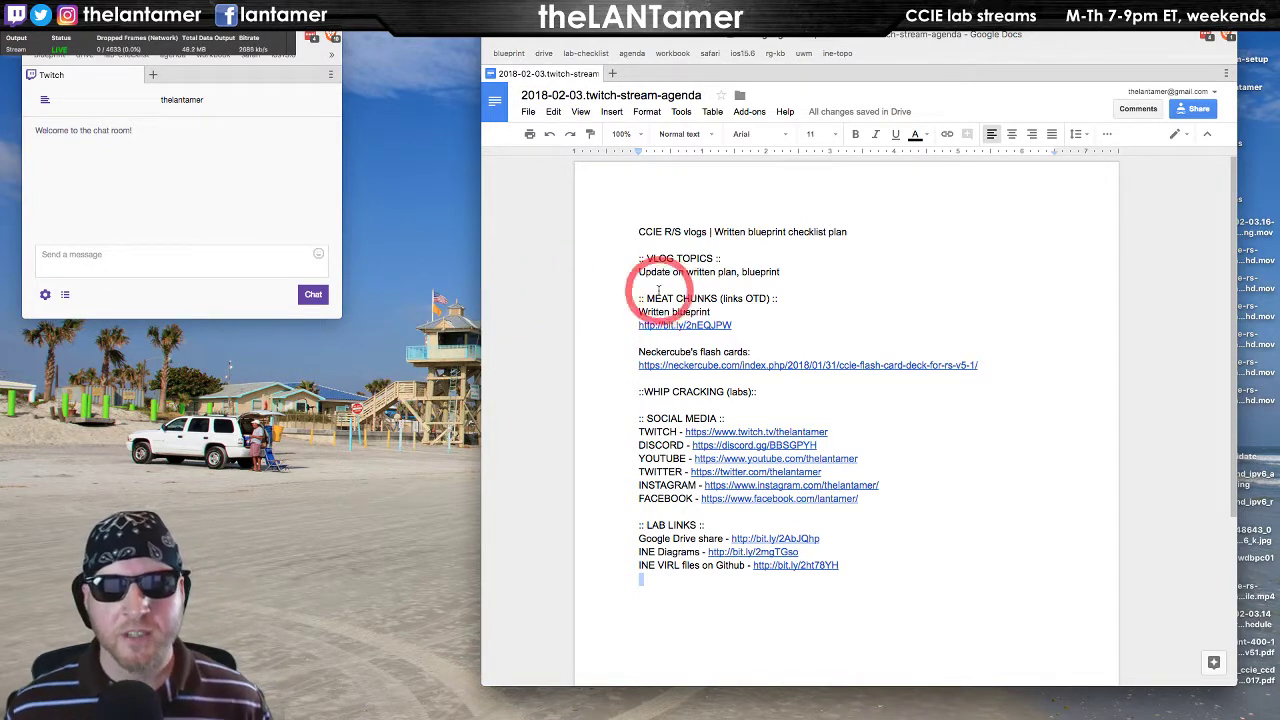
# - In a new tab, go to Google Drive's shared folder and open lab-topic-checklist
pyautogui.click(611, 73)
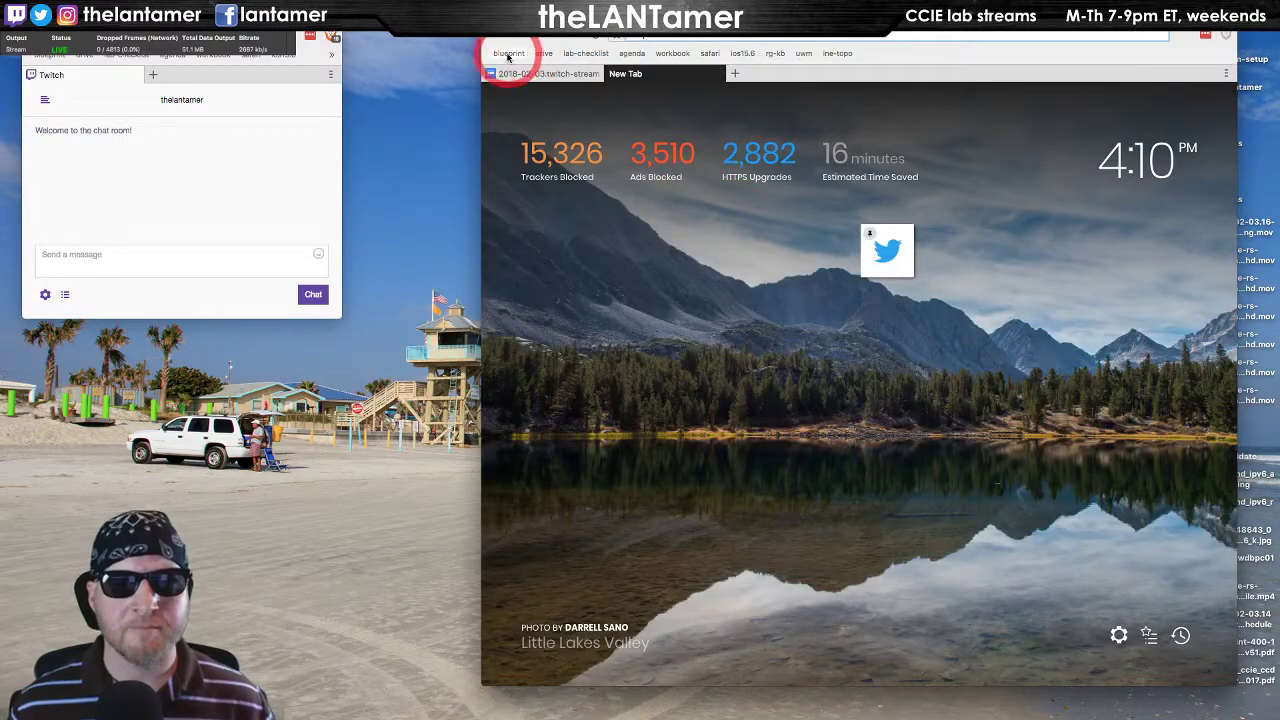
pyautogui.click(545, 54)
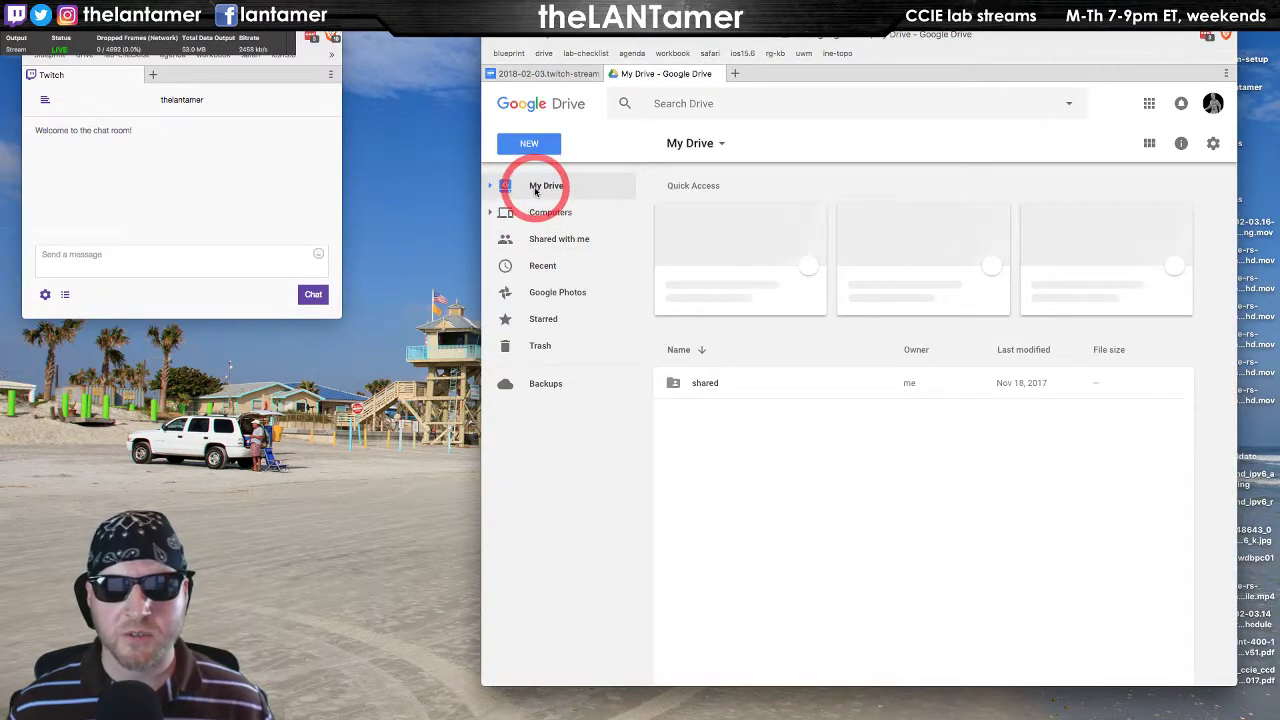
pyautogui.doubleClick(712, 385)
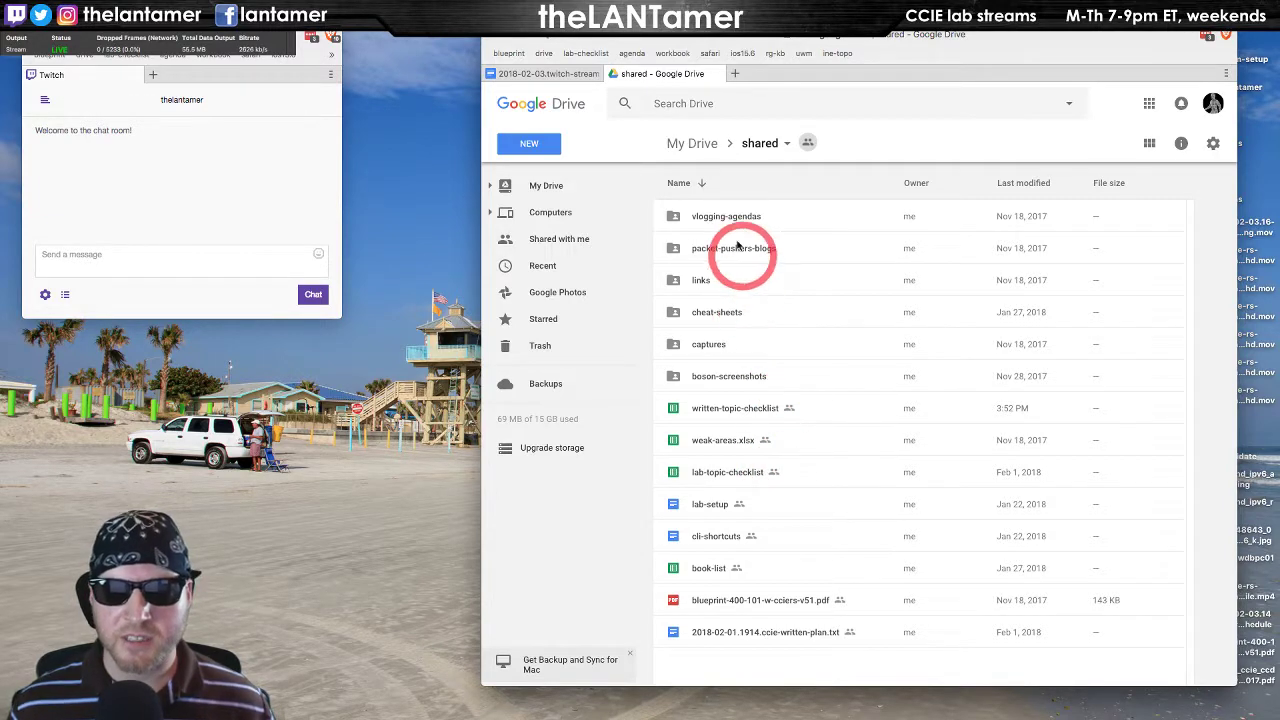
pyautogui.click(733, 476)
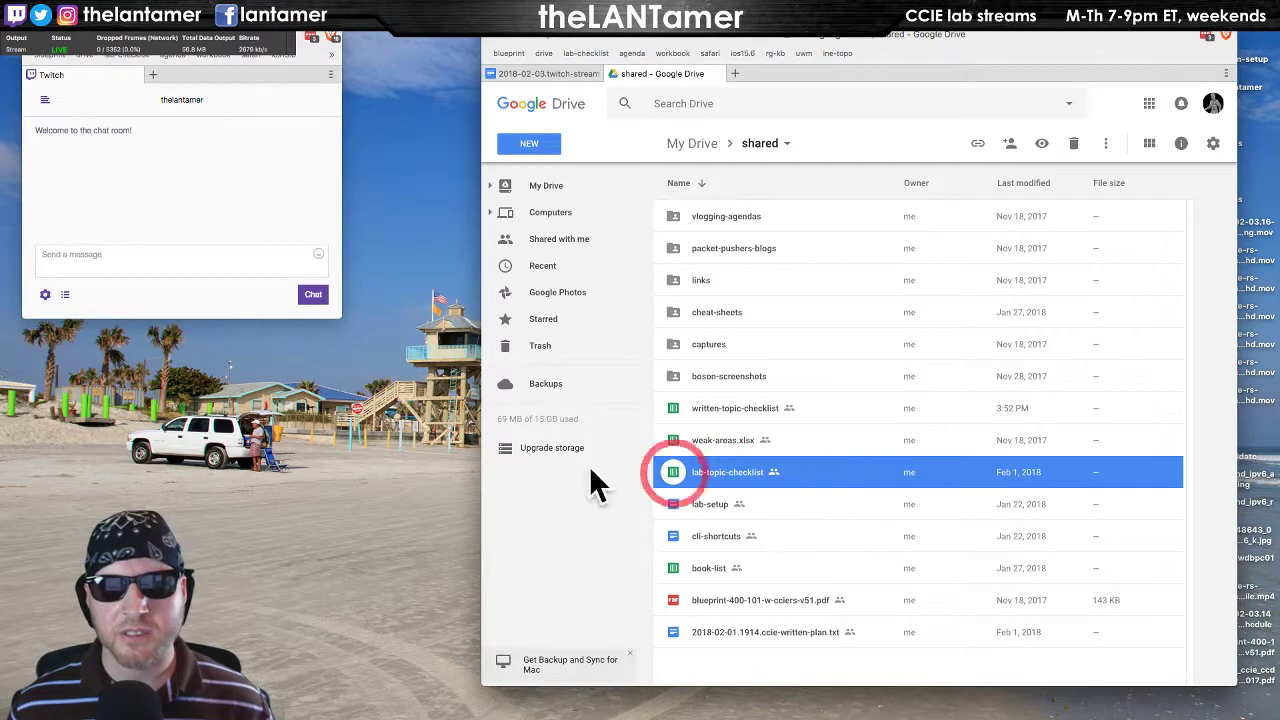
pyautogui.doubleClick(741, 475)
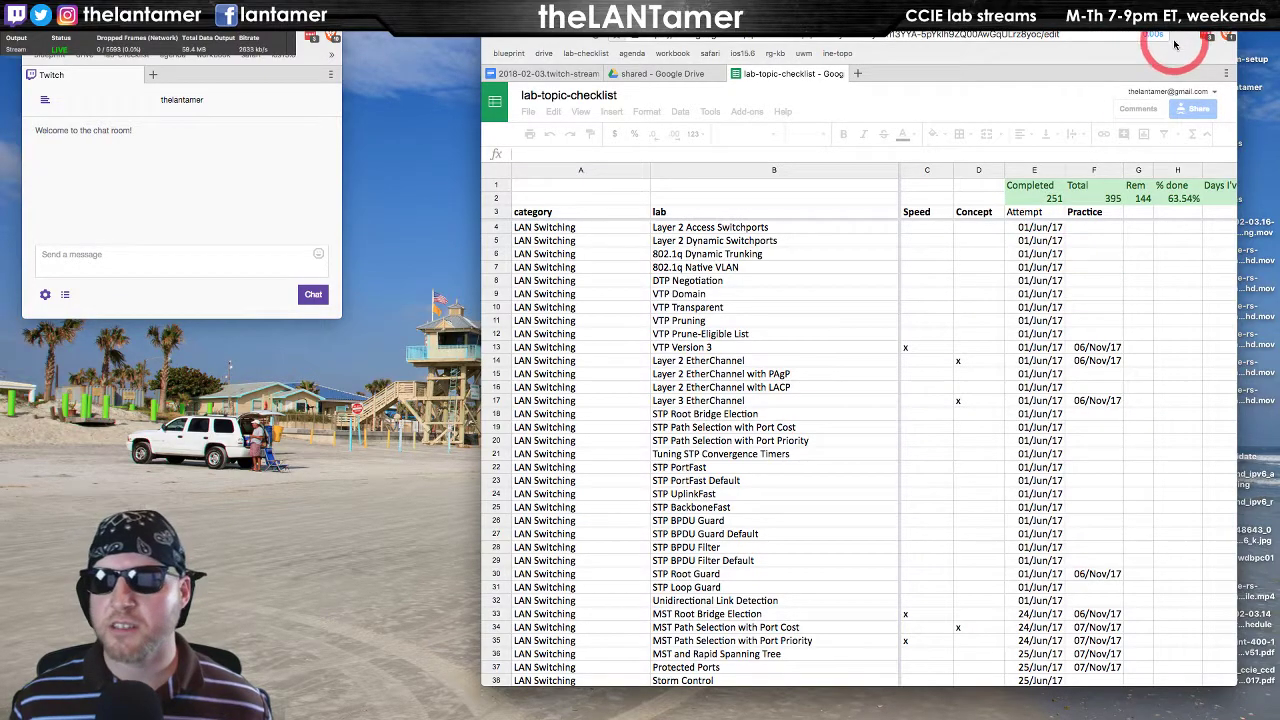
# - Reposition the lab-topic-checklist window and inspect the Finish date formula in cell L2
pyautogui.moveTo(1171, 40); pyautogui.dragTo(1257, 71)
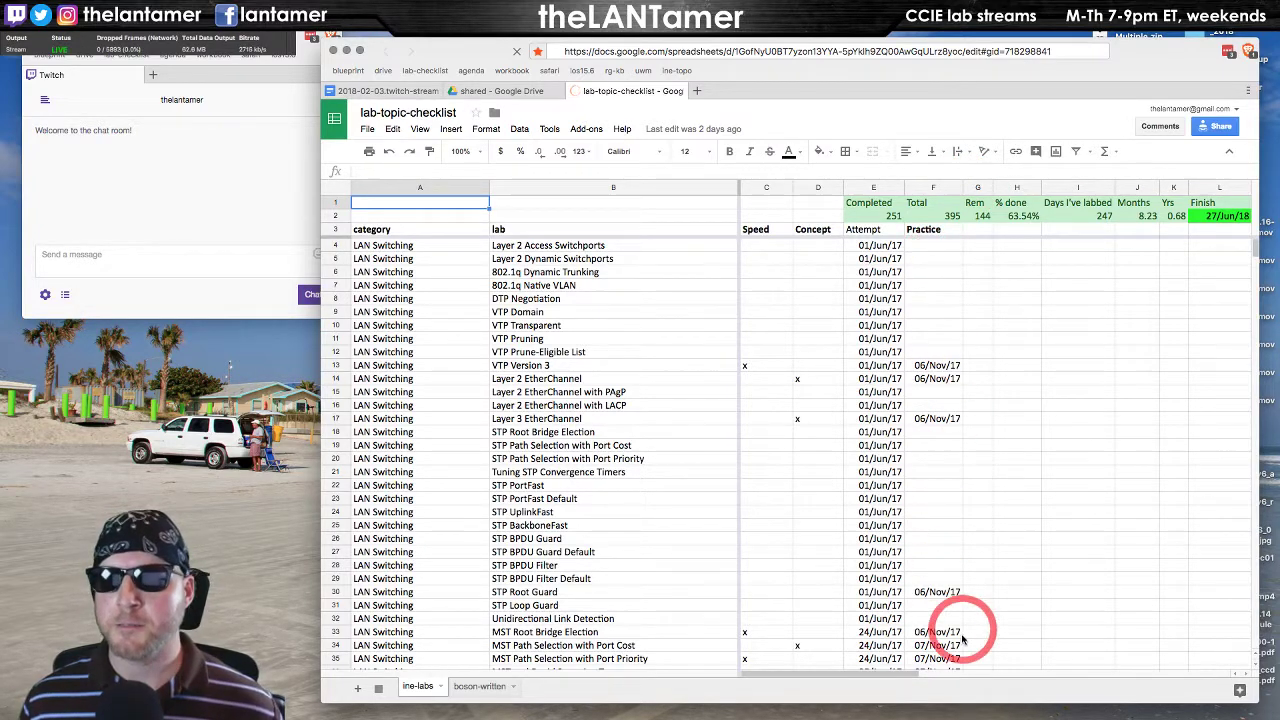
pyautogui.click(1224, 217)
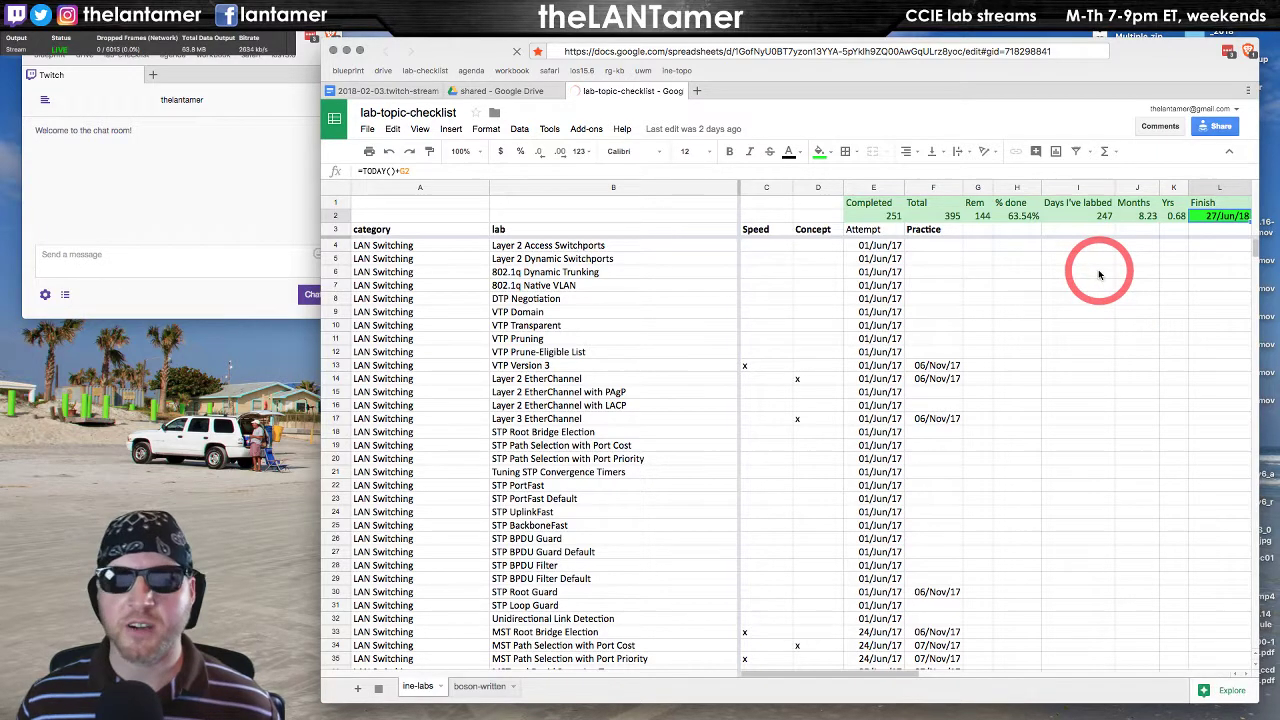
pyautogui.hscroll(3, 1099, 274)
pyautogui.press('Down')
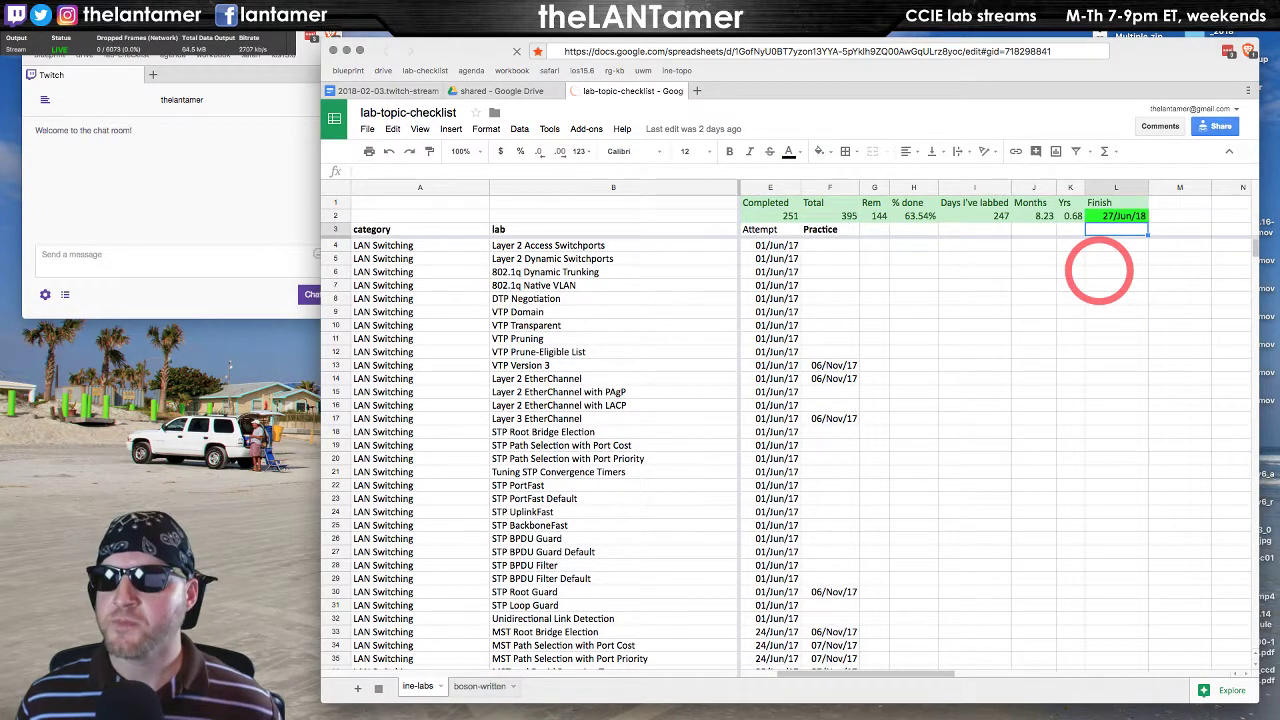
# - Close lab-topic-checklist and open written-topic-checklist from Drive
pyautogui.press('super+w')
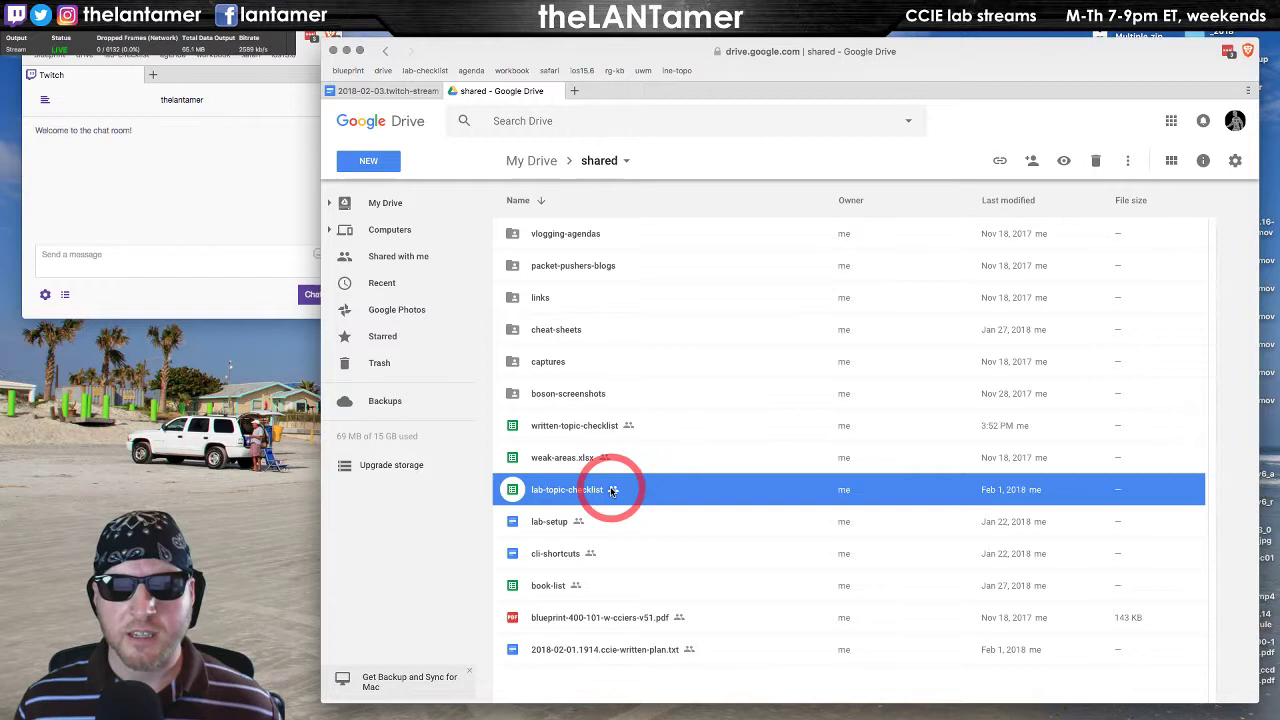
pyautogui.click(562, 428)
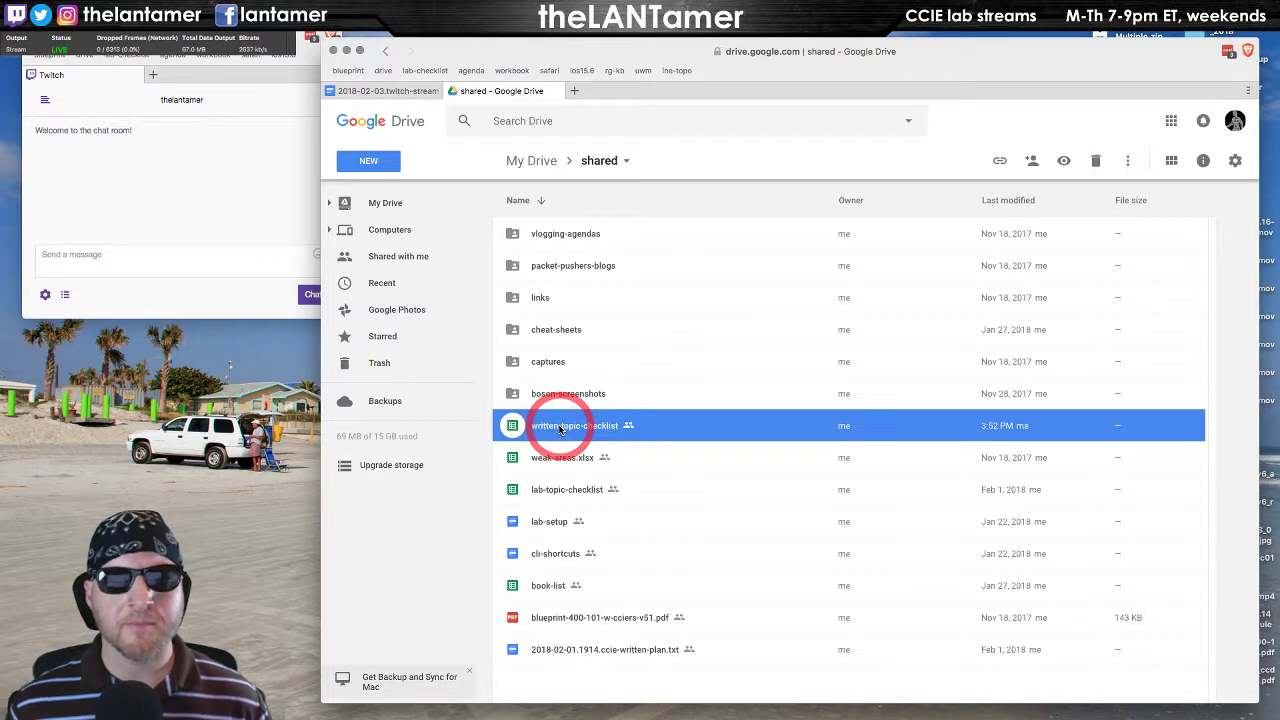
pyautogui.doubleClick(562, 428)
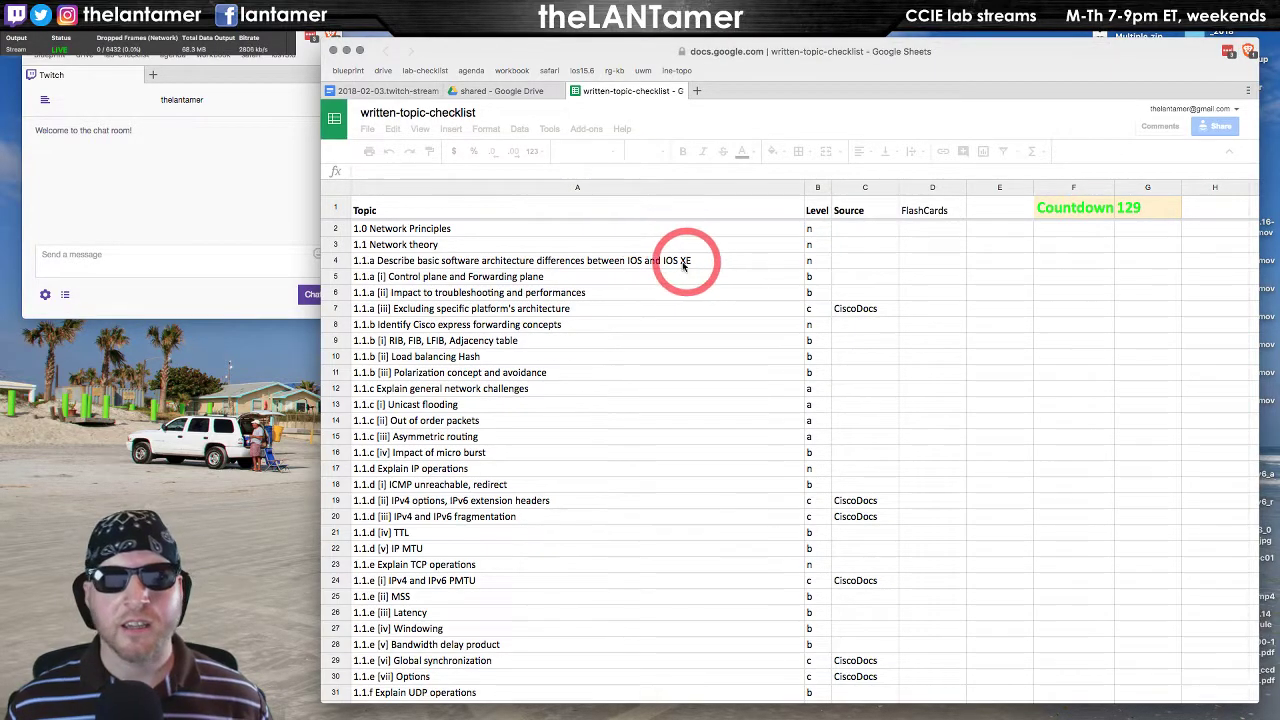
pyautogui.click(444, 233)
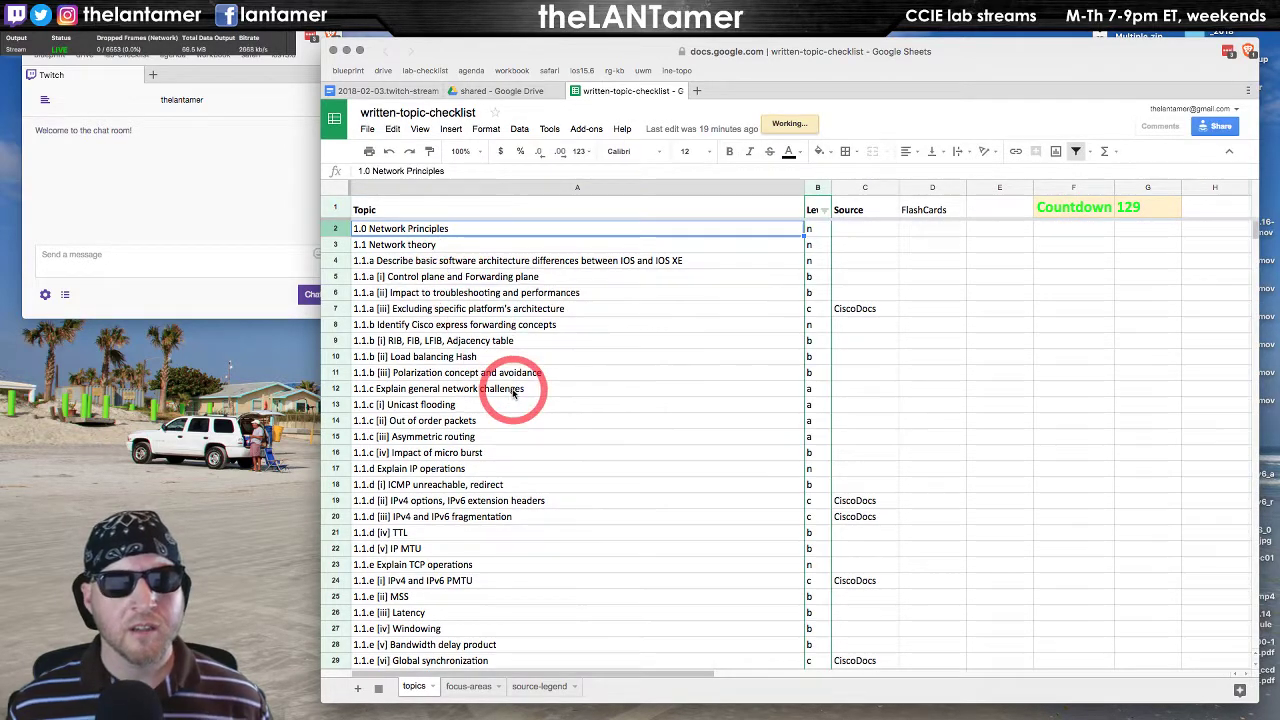
pyautogui.scroll(-4, 509, 391)
pyautogui.scroll(4, 508, 386)
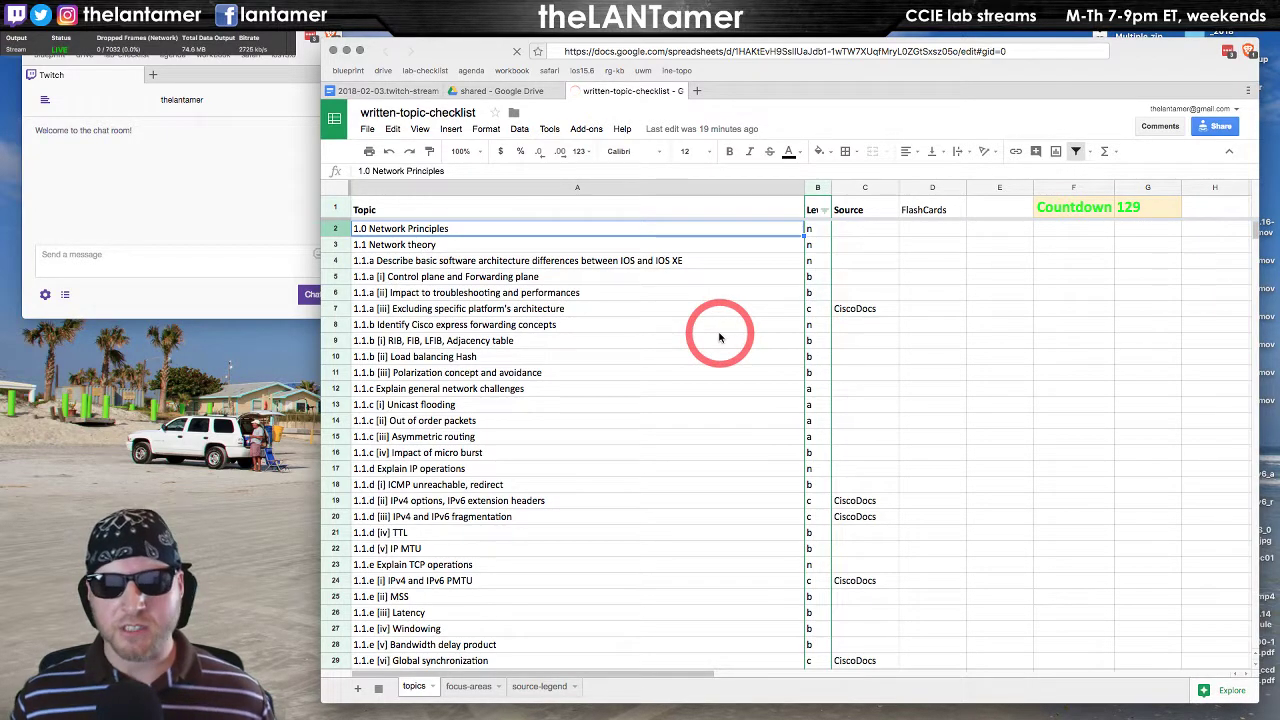
pyautogui.click(815, 229)
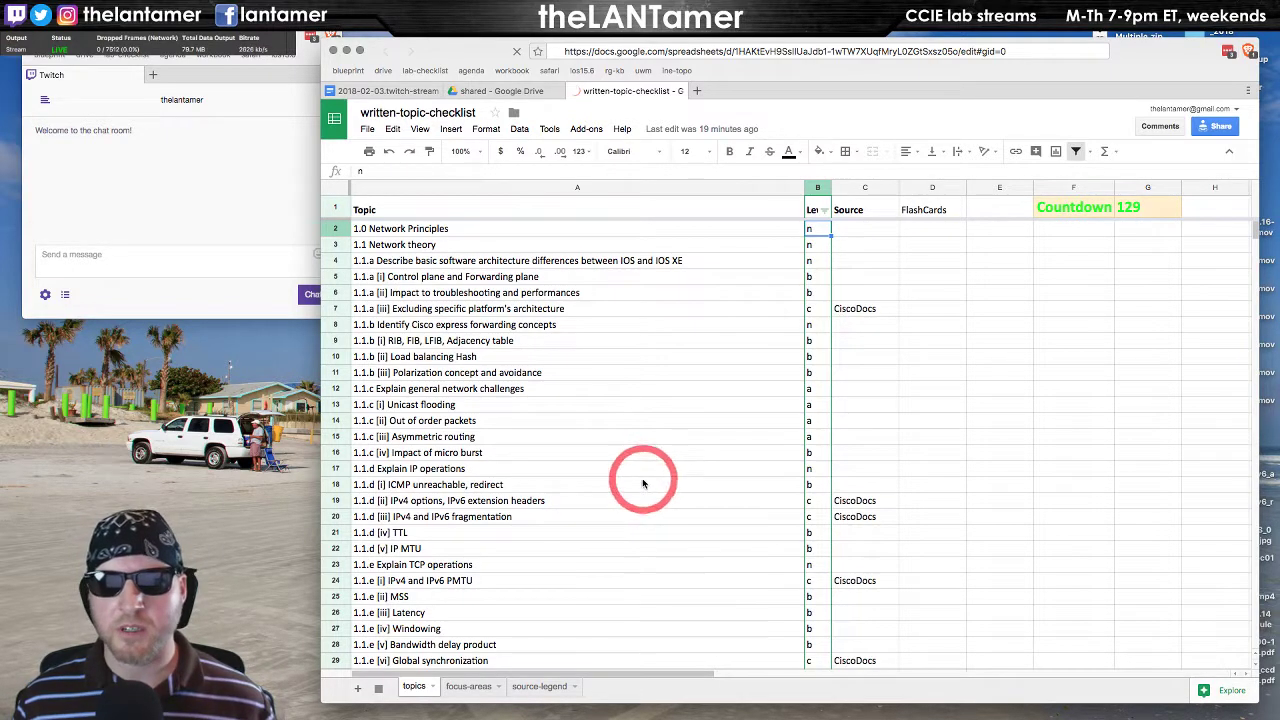
pyautogui.click(874, 214)
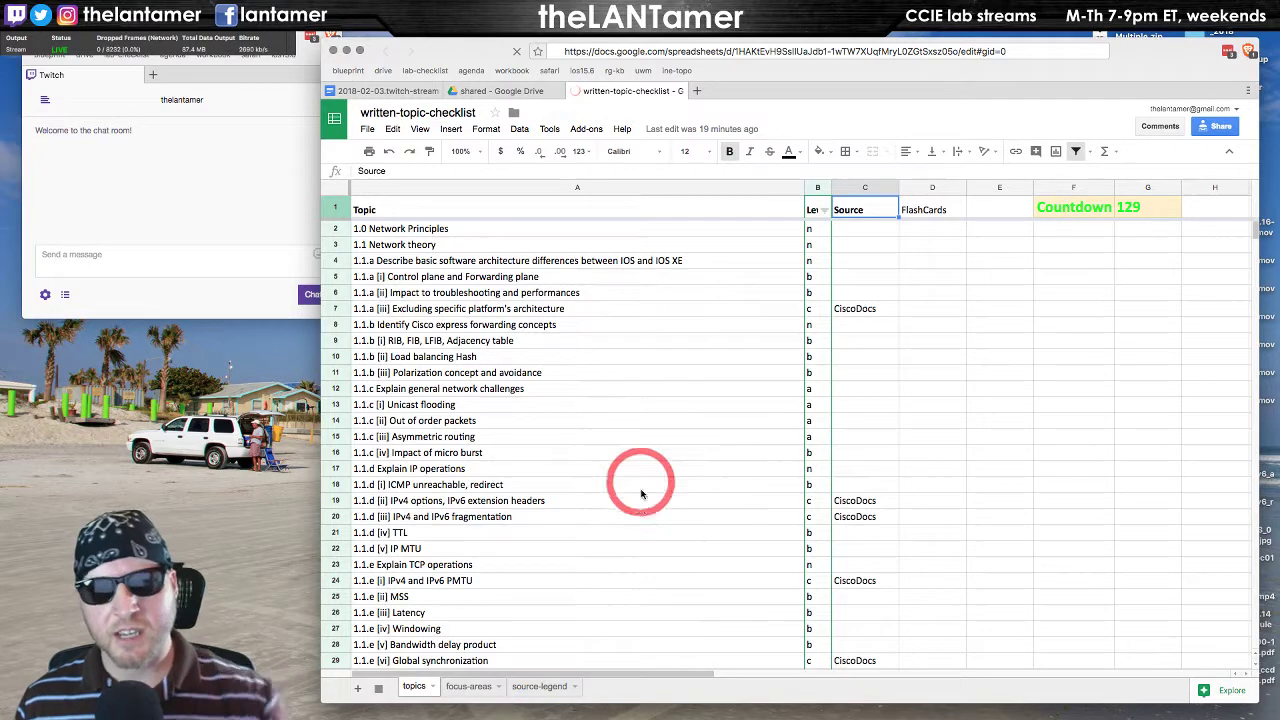
pyautogui.click(440, 228)
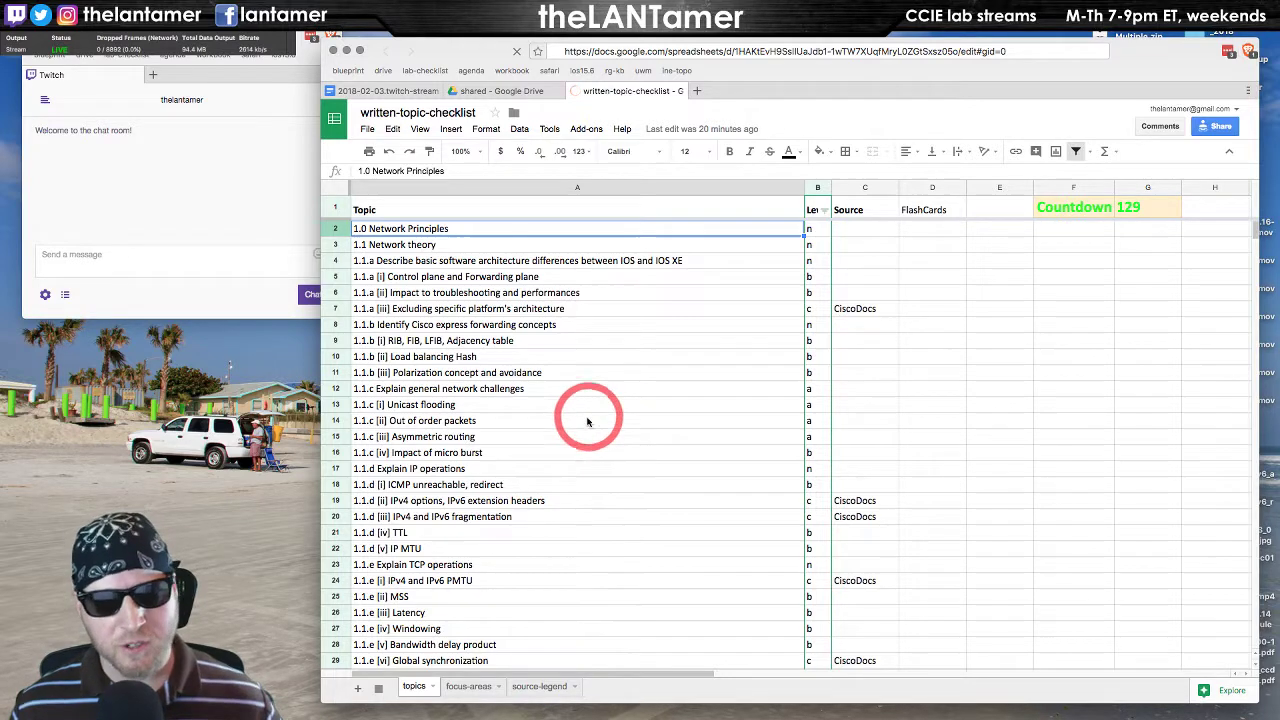
pyautogui.click(262, 48)
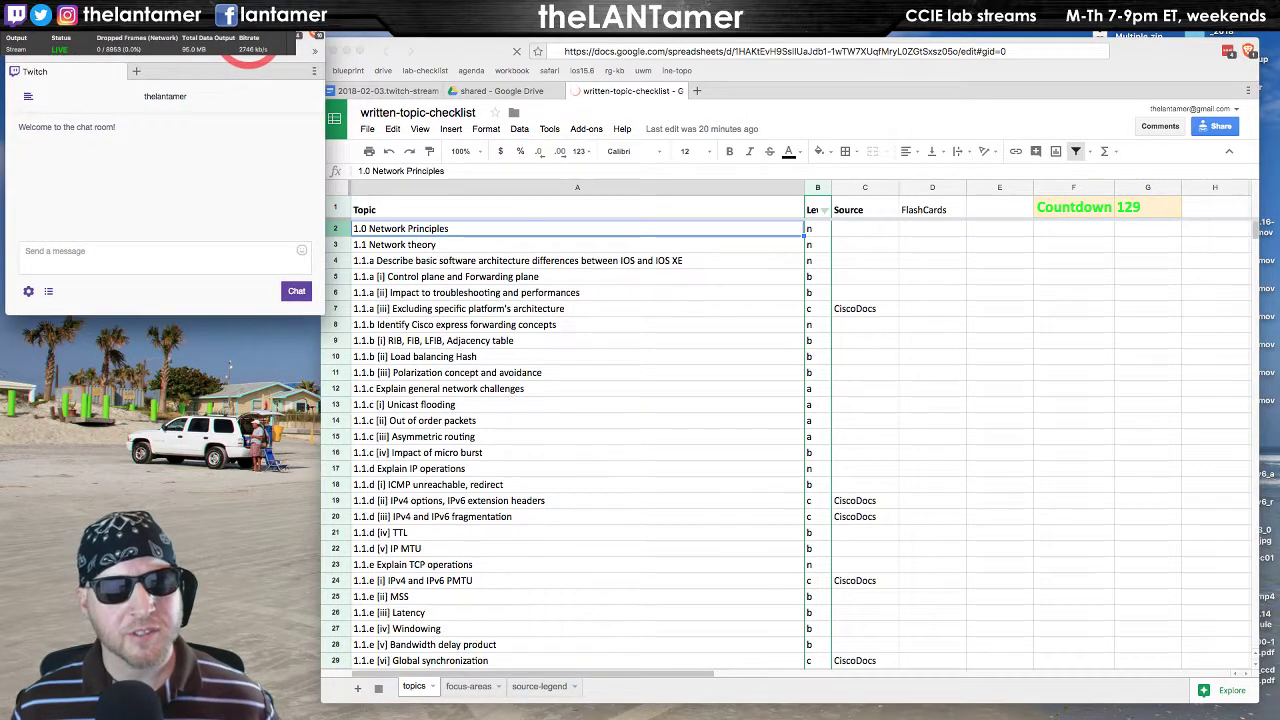
pyautogui.moveTo(468, 52); pyautogui.dragTo(477, 36)
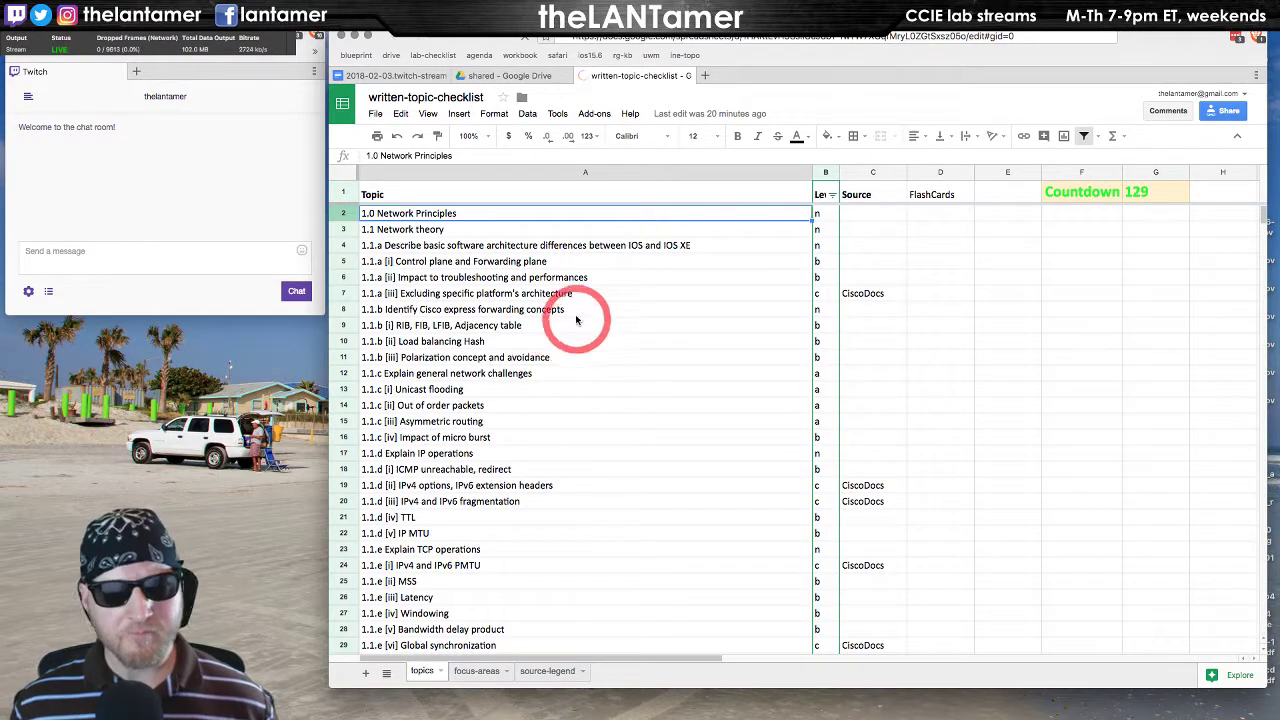
pyautogui.scroll(-5, 572, 358)
pyautogui.scroll(5, 570, 360)
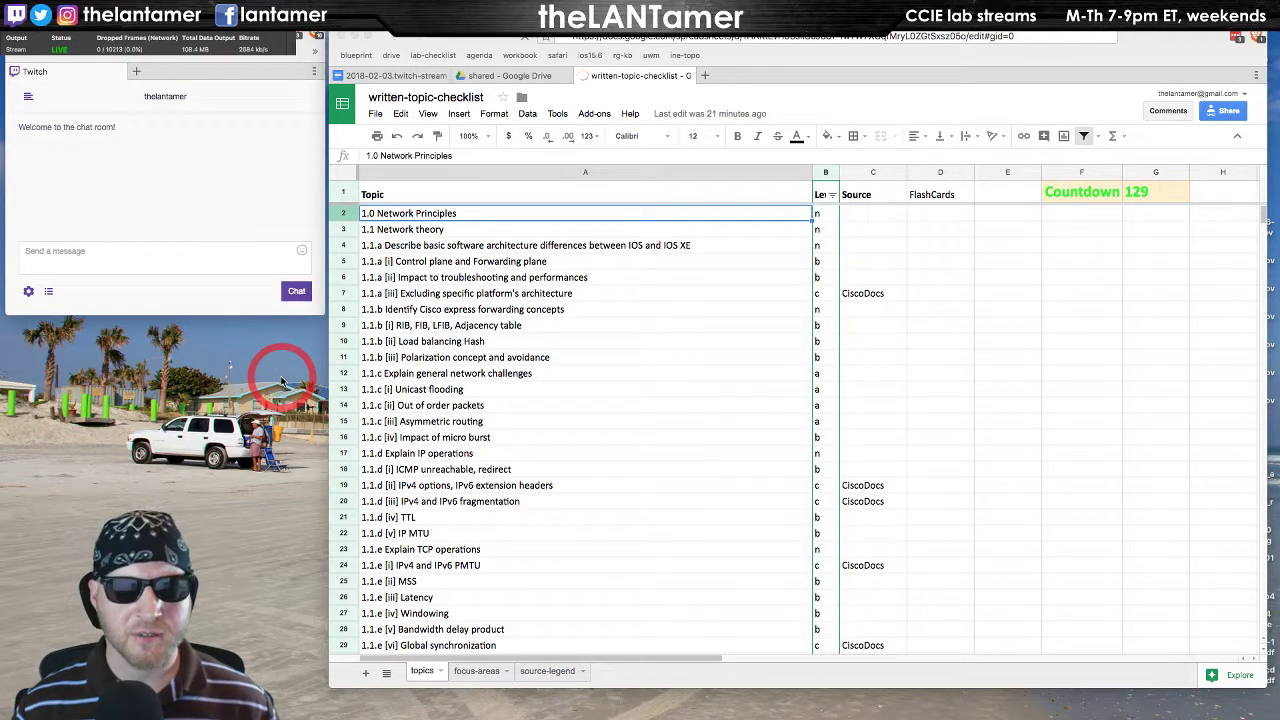
pyautogui.press('alt+super+space')
pyautogui.click(323, 72)
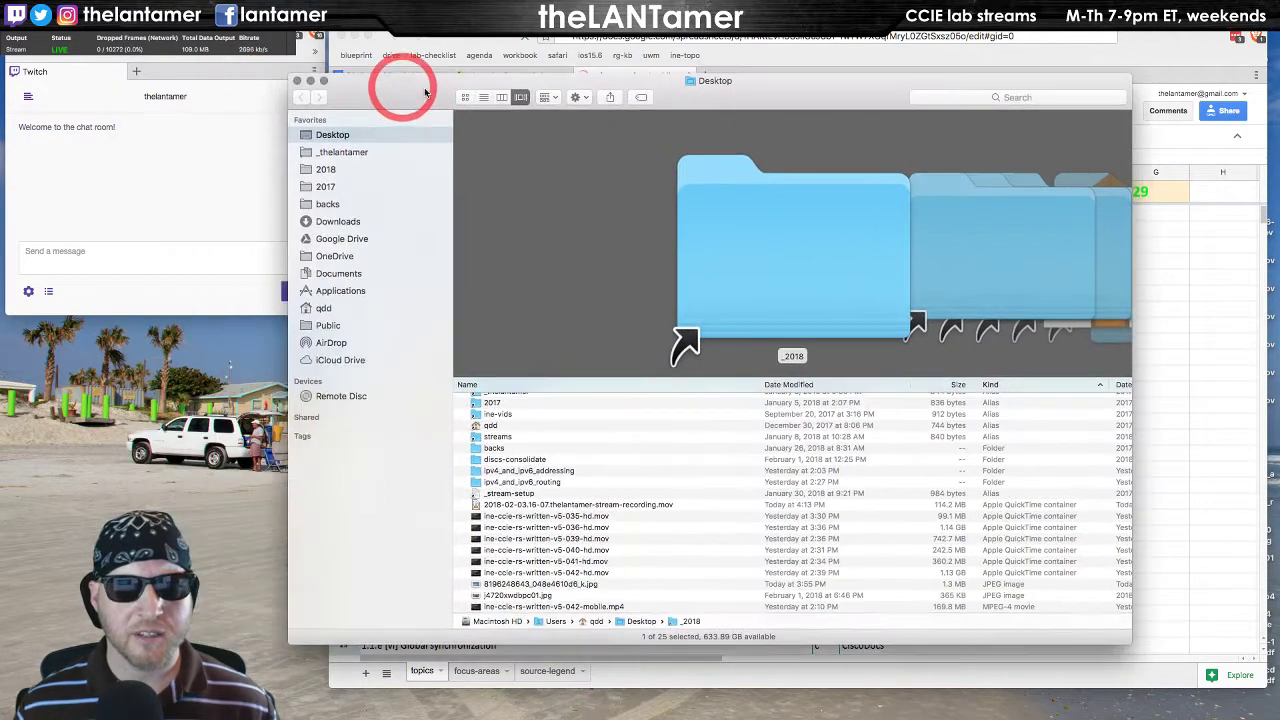
pyautogui.moveTo(424, 92); pyautogui.dragTo(499, 86)
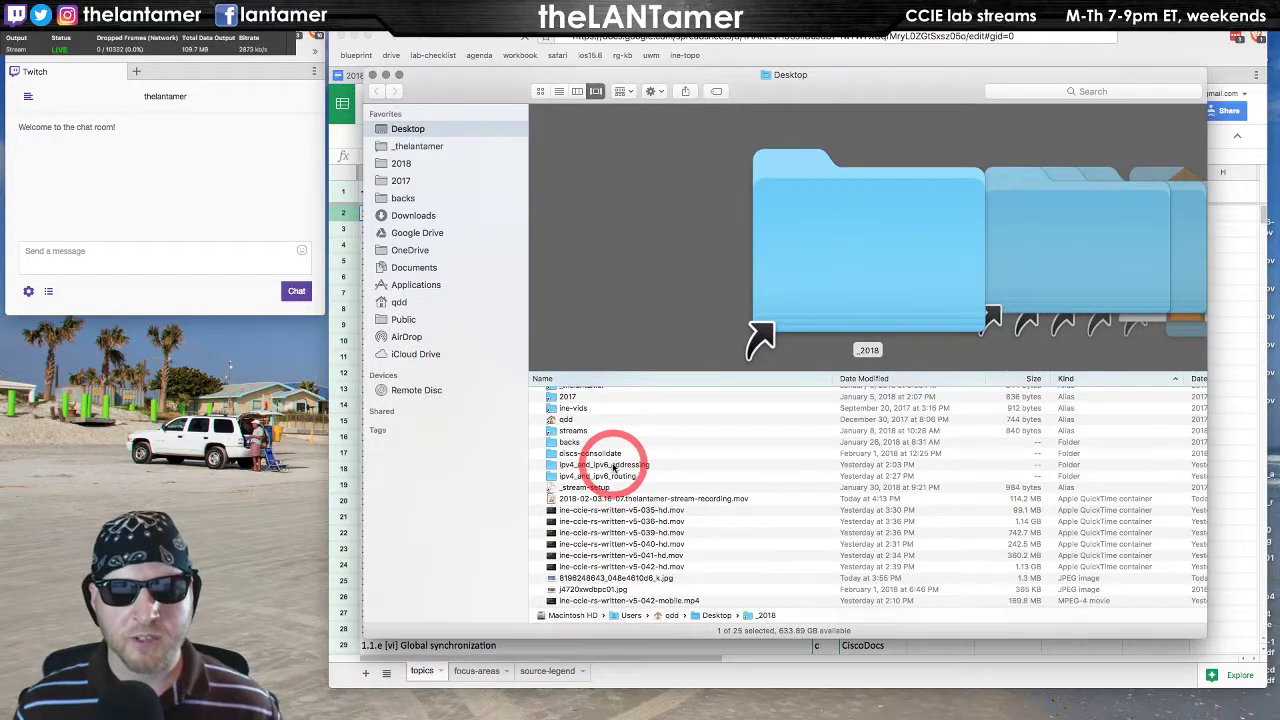
pyautogui.click(663, 514)
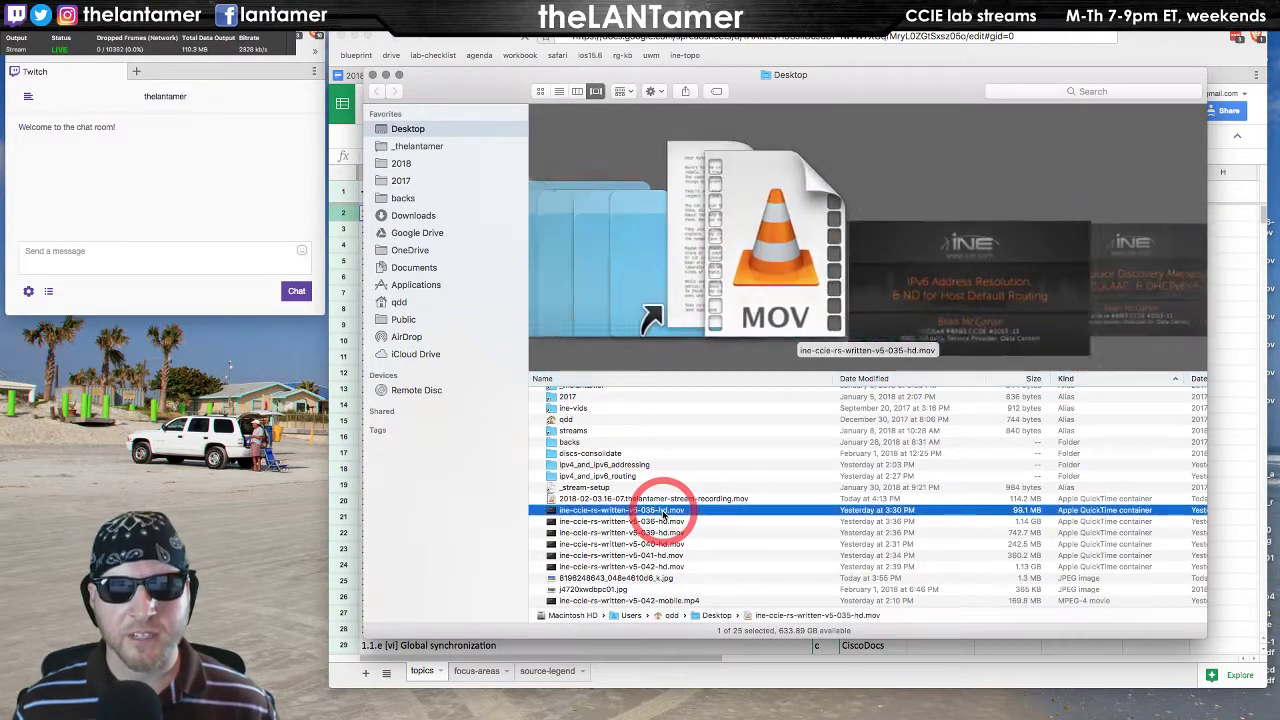
pyautogui.scroll(1, 698, 497)
pyautogui.scroll(-5, 698, 497)
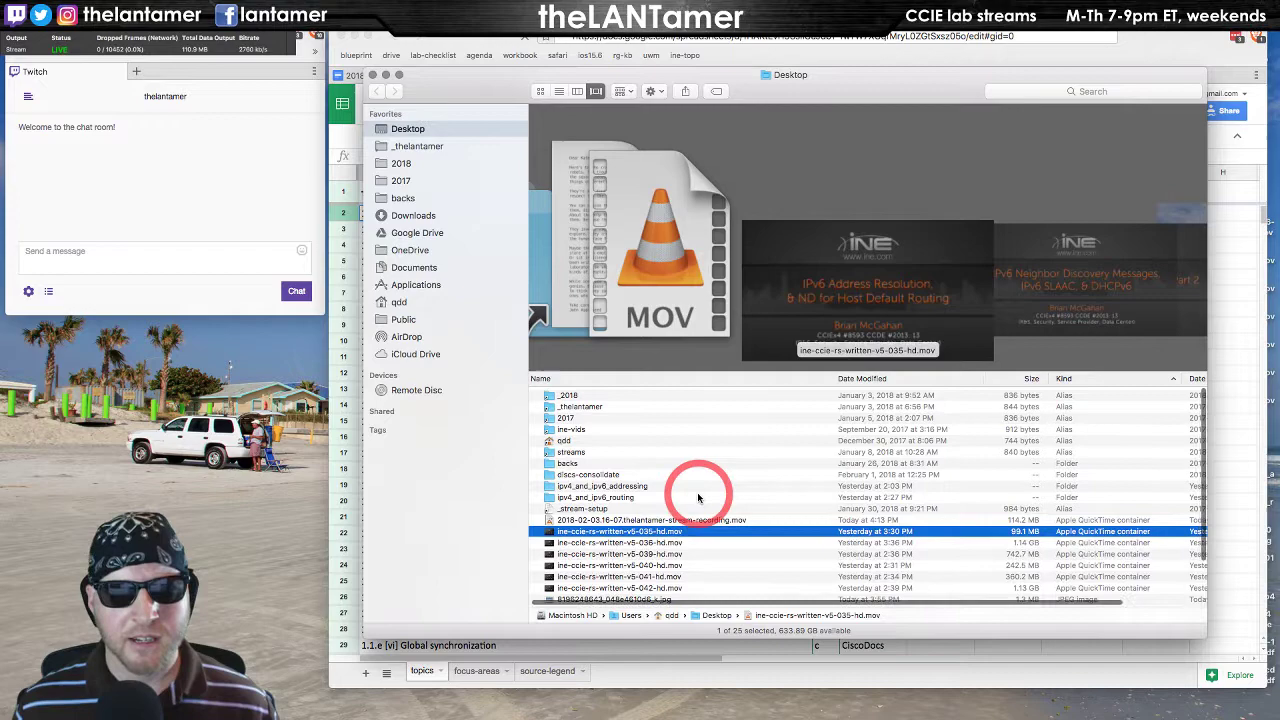
pyautogui.scroll(5, 699, 499)
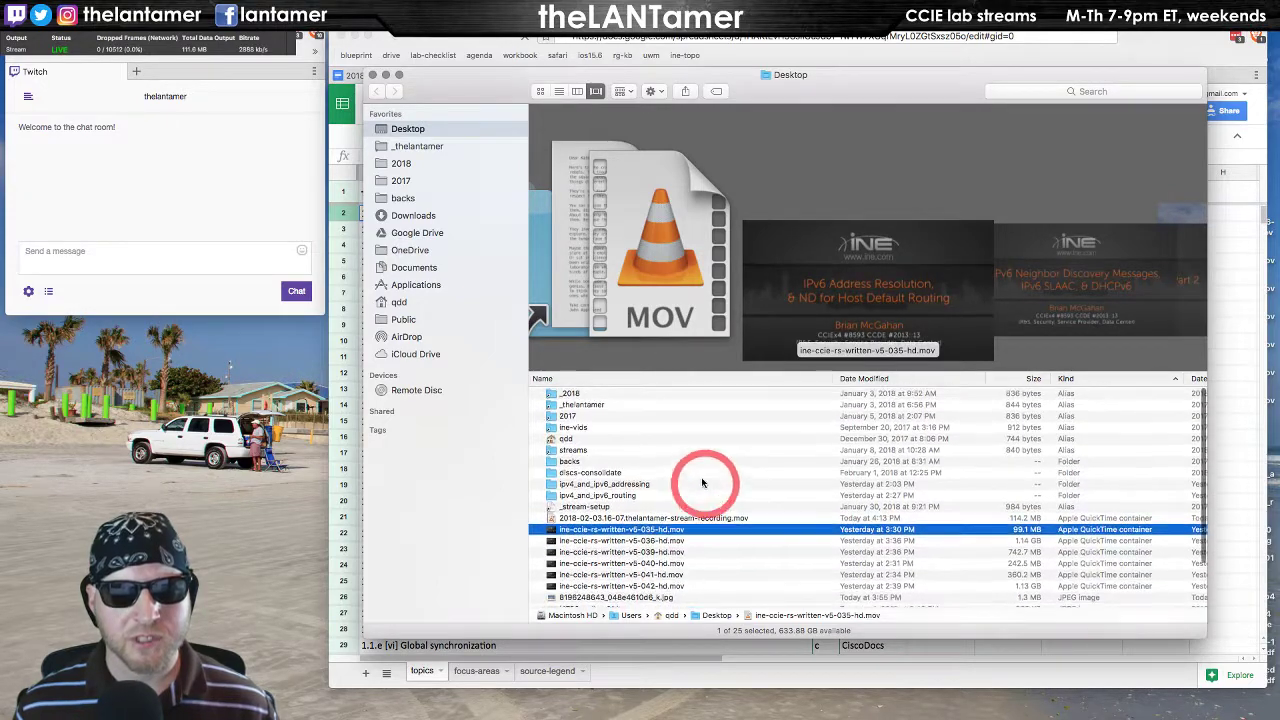
pyautogui.click(587, 428)
pyautogui.click(587, 428)
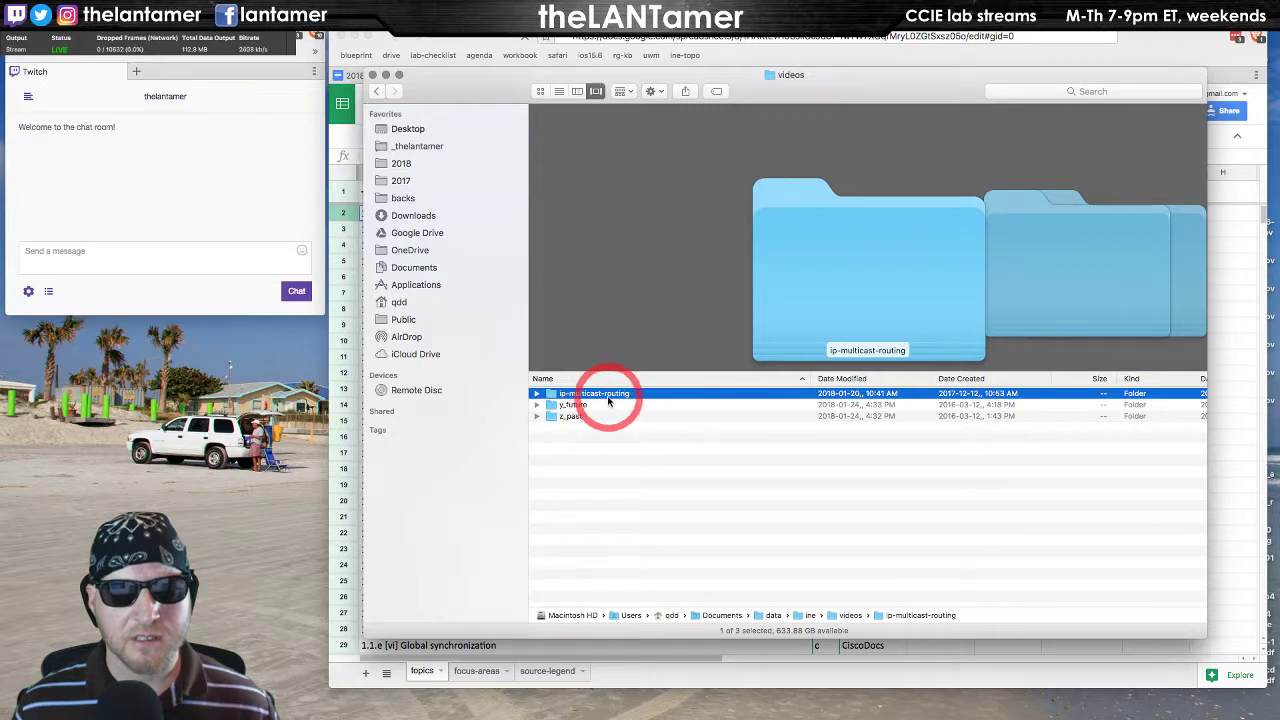
pyautogui.press('super+Tab')
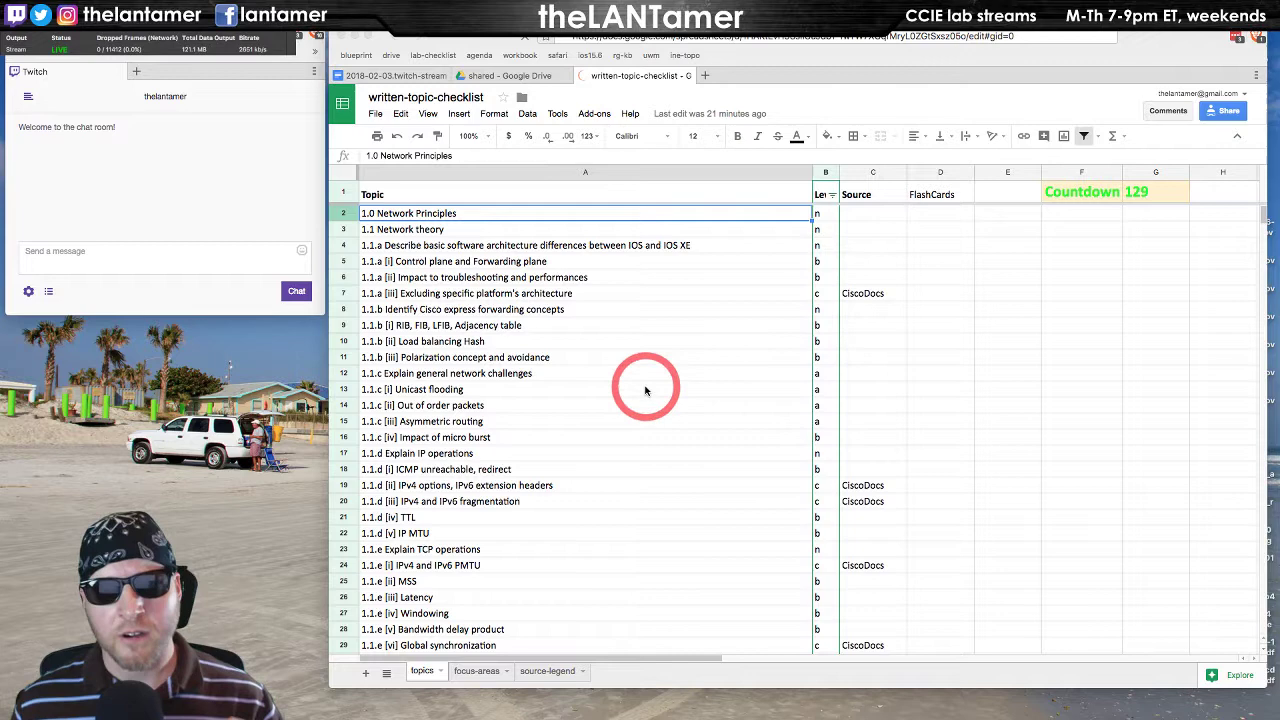
# - Scroll down to the 7.0 Evolving Technologies topic and check its level rating
pyautogui.scroll(-12, 648, 387)
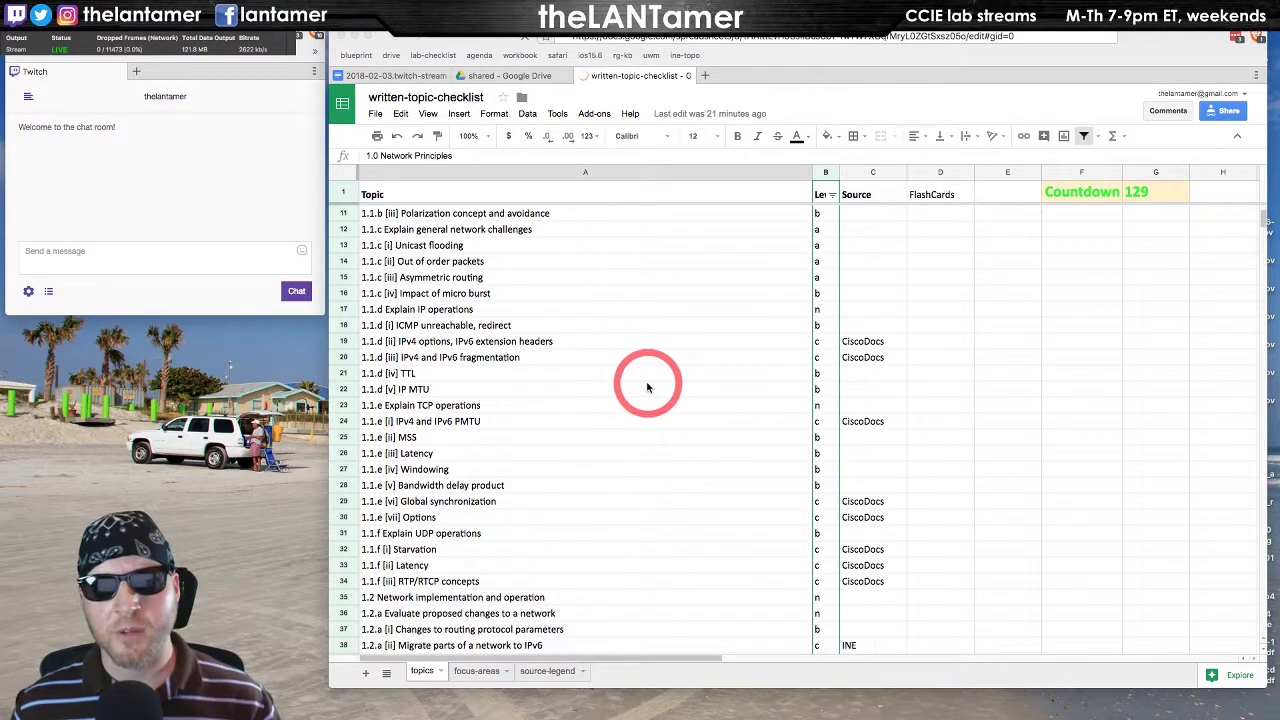
pyautogui.scroll(-13, 648, 387)
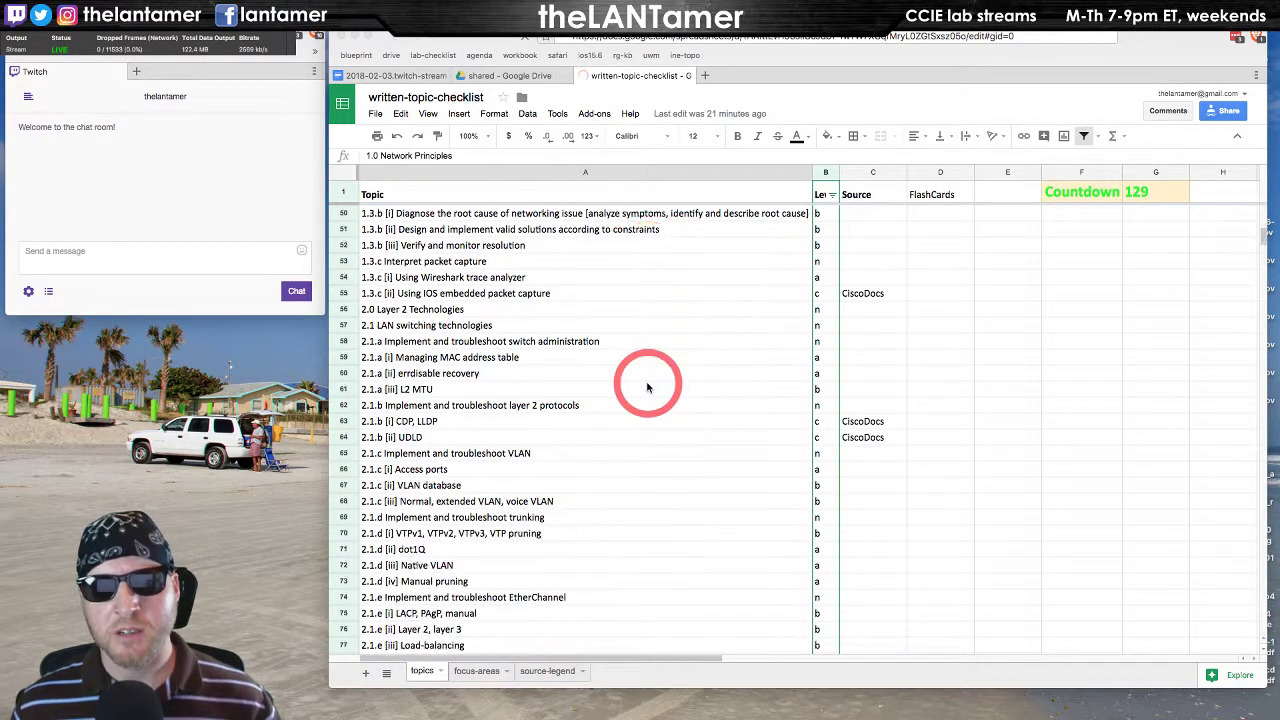
pyautogui.scroll(-20, 648, 387)
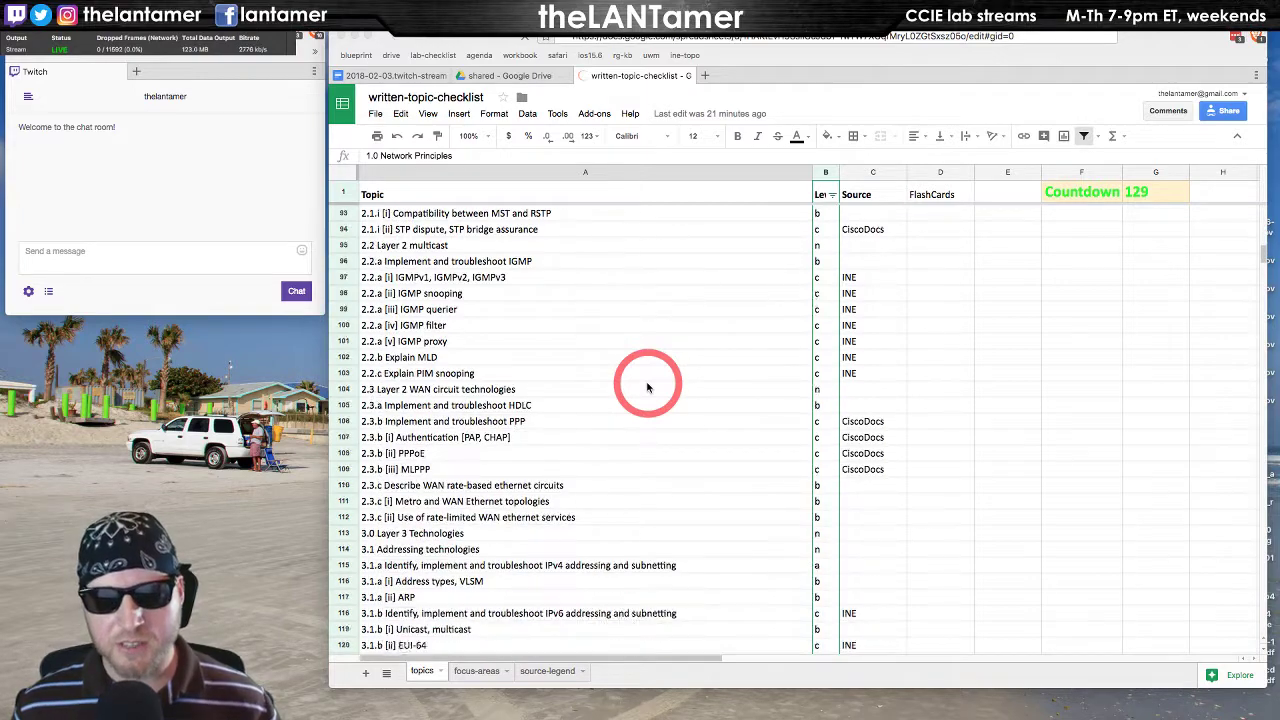
pyautogui.scroll(-20, 648, 387)
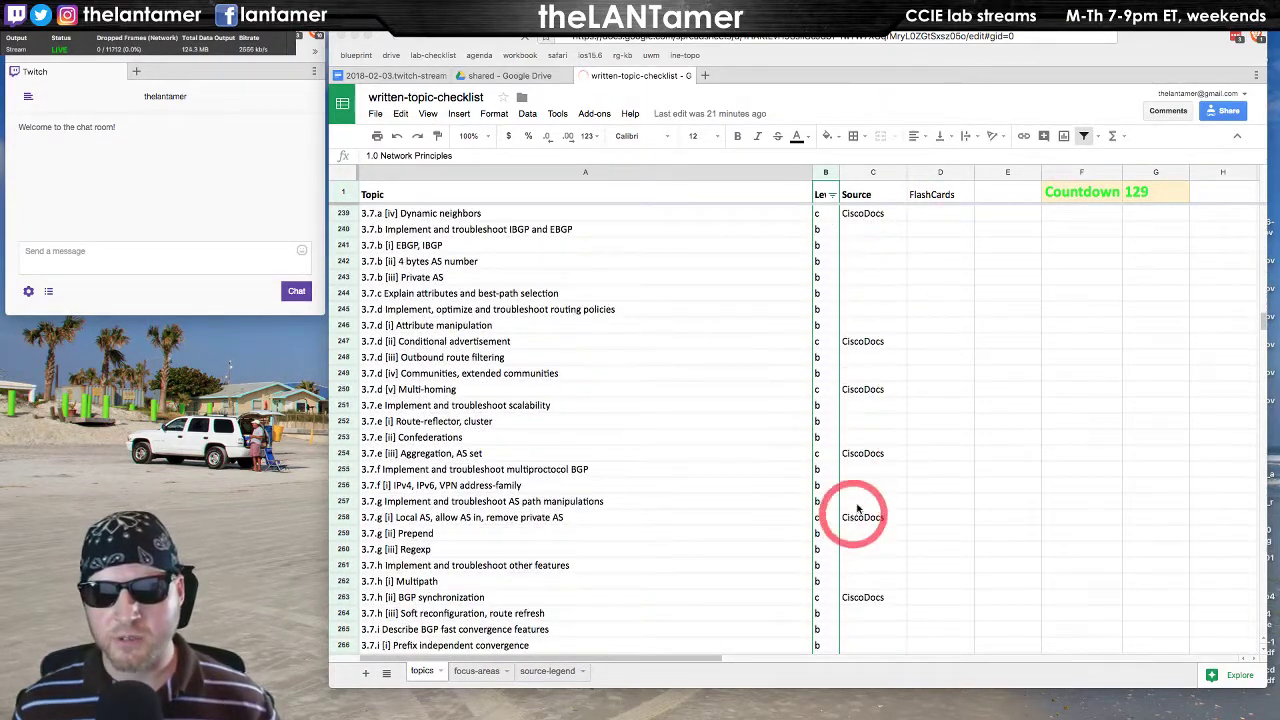
pyautogui.scroll(-12, 750, 458)
pyautogui.scroll(-15, 750, 458)
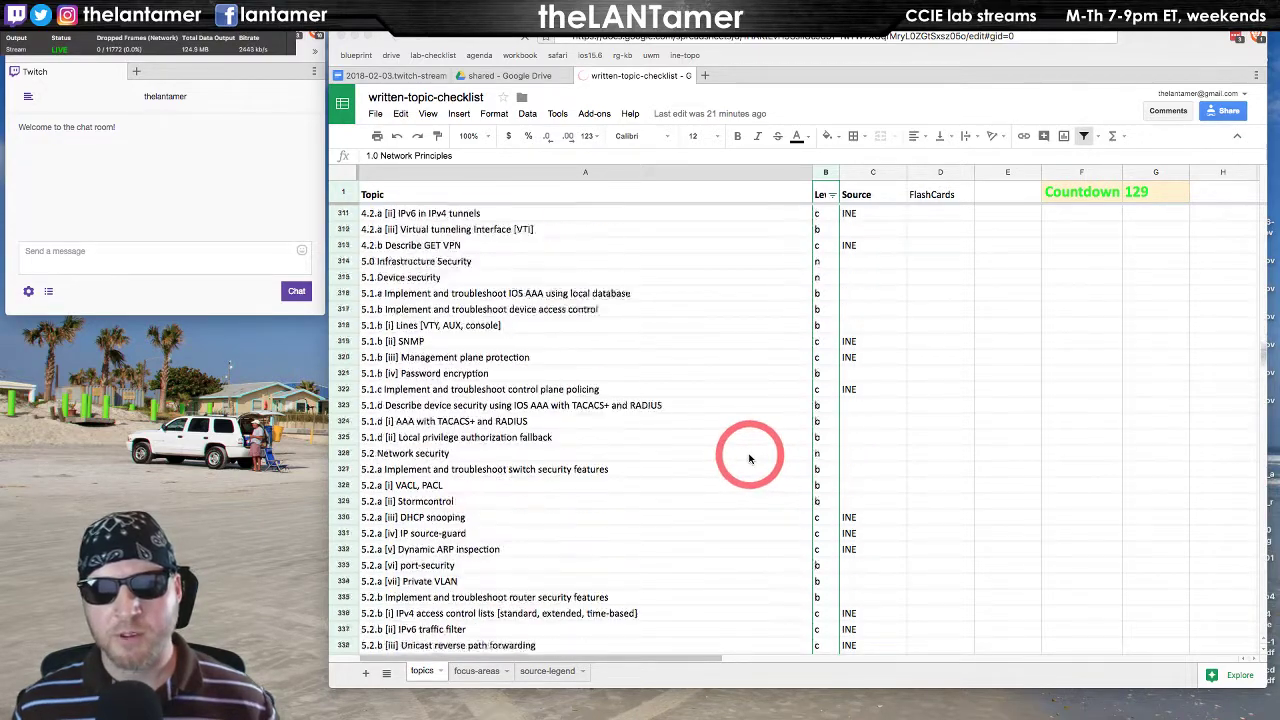
pyautogui.scroll(-20, 750, 458)
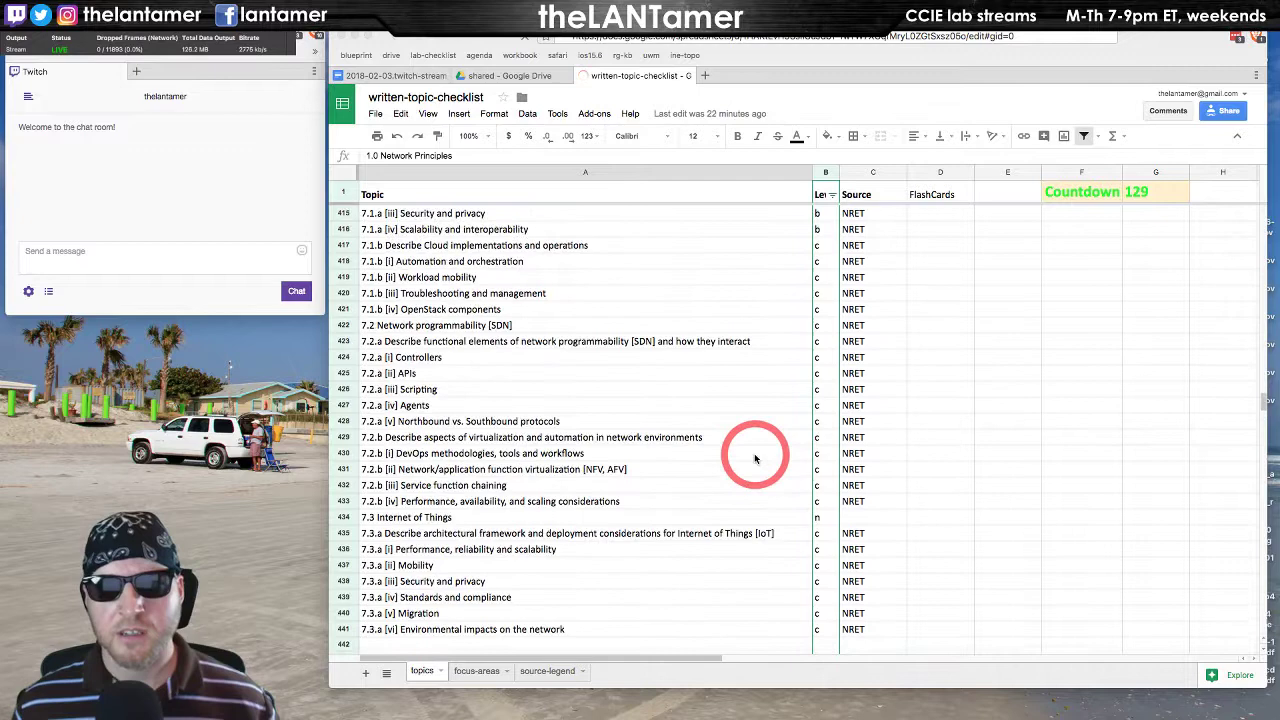
pyautogui.scroll(5, 755, 458)
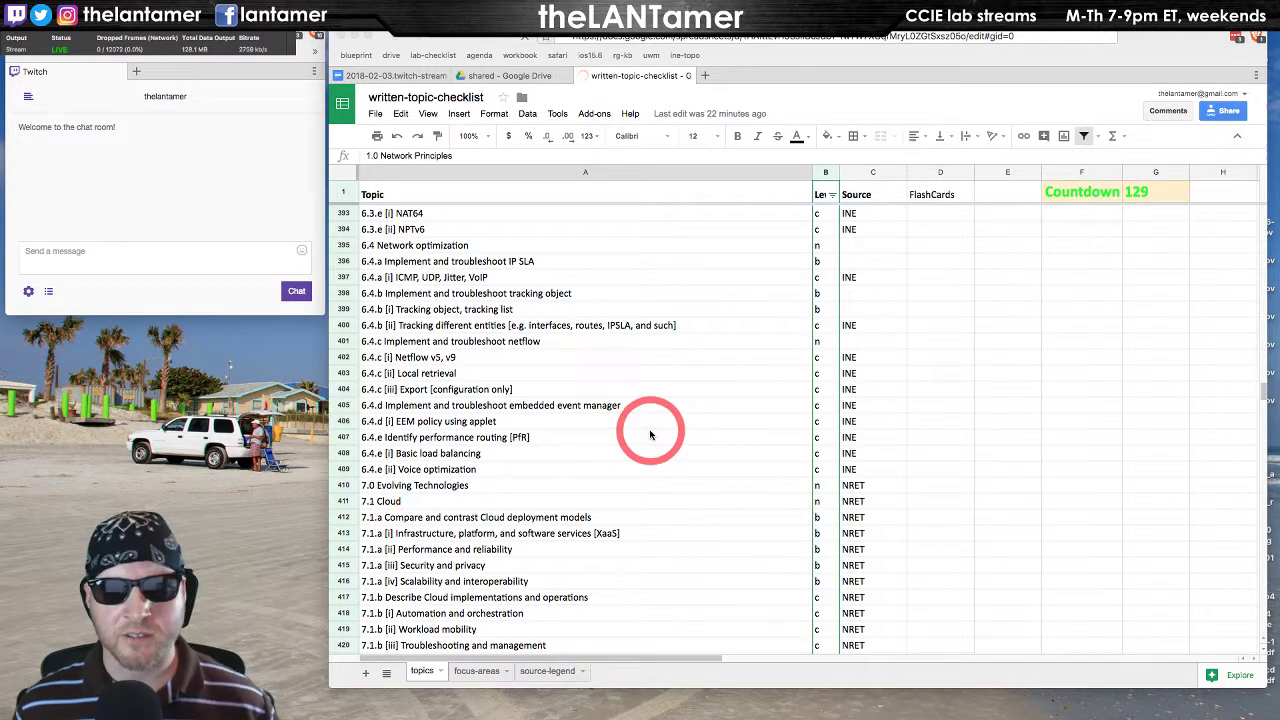
pyautogui.scroll(-2, 653, 435)
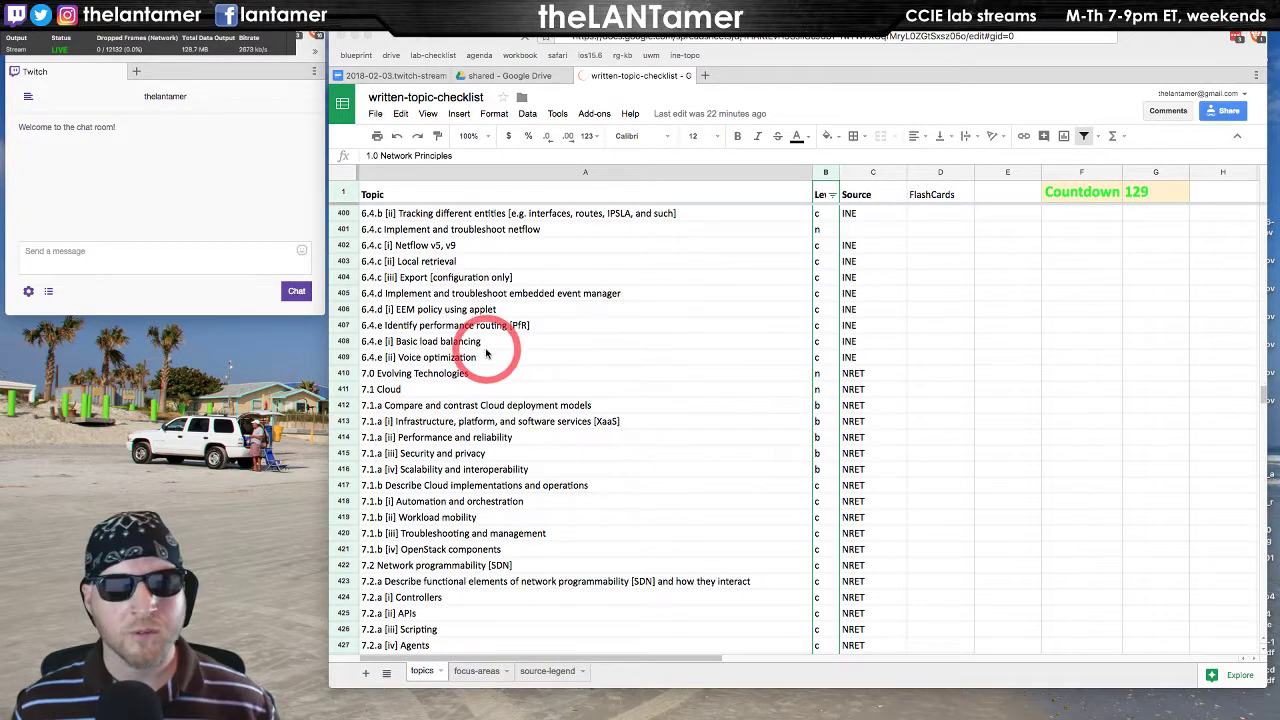
pyautogui.click(420, 373)
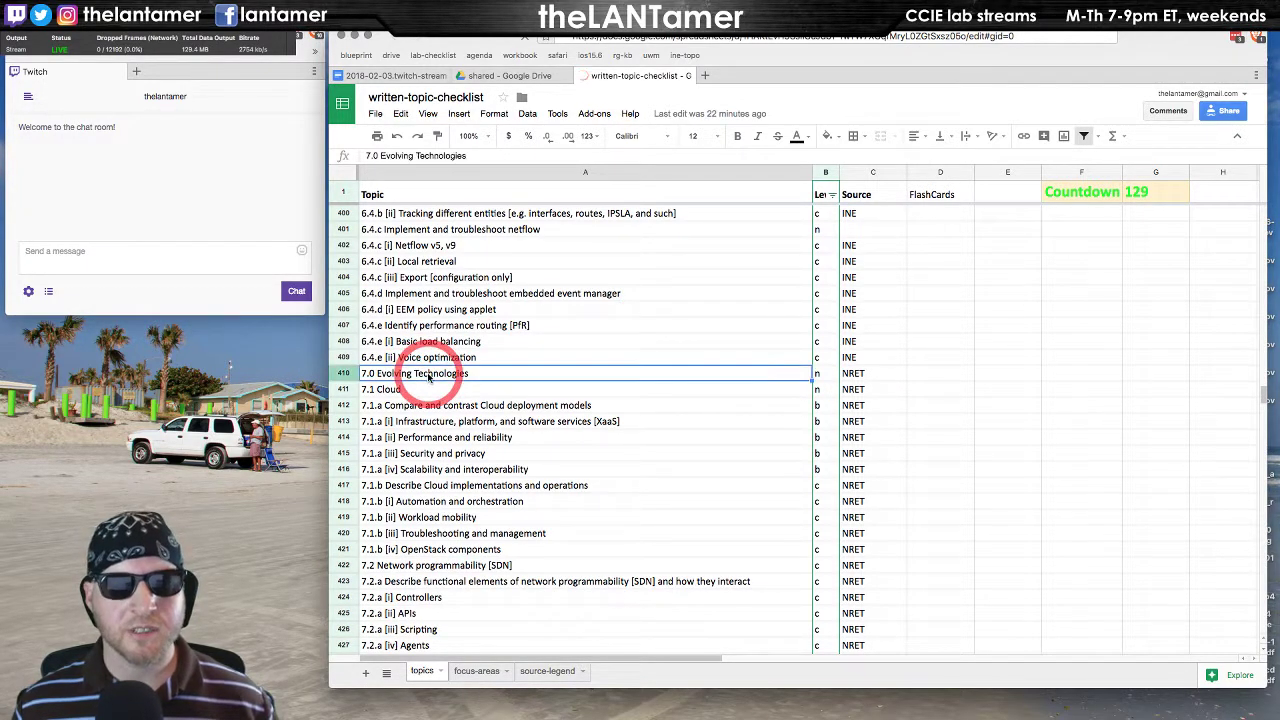
pyautogui.scroll(-1, 587, 417)
pyautogui.hscroll(3, 587, 417)
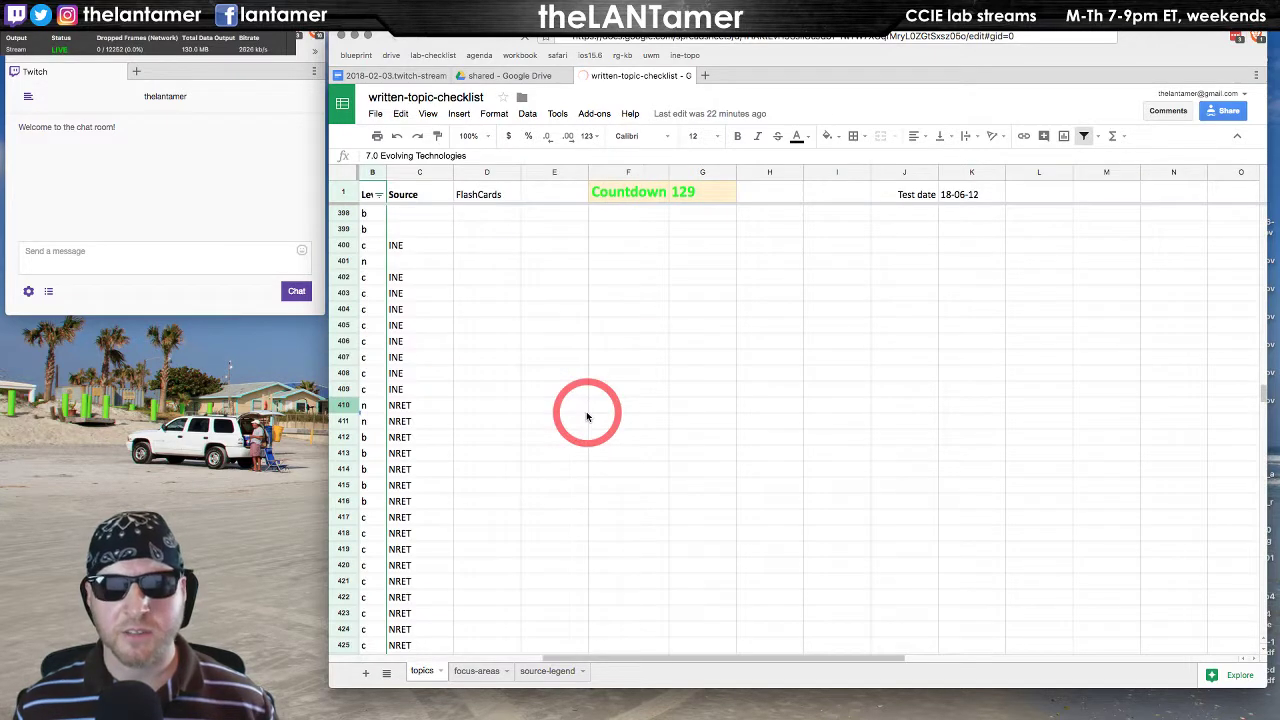
pyautogui.hscroll(-3, 587, 417)
pyautogui.scroll(2, 587, 417)
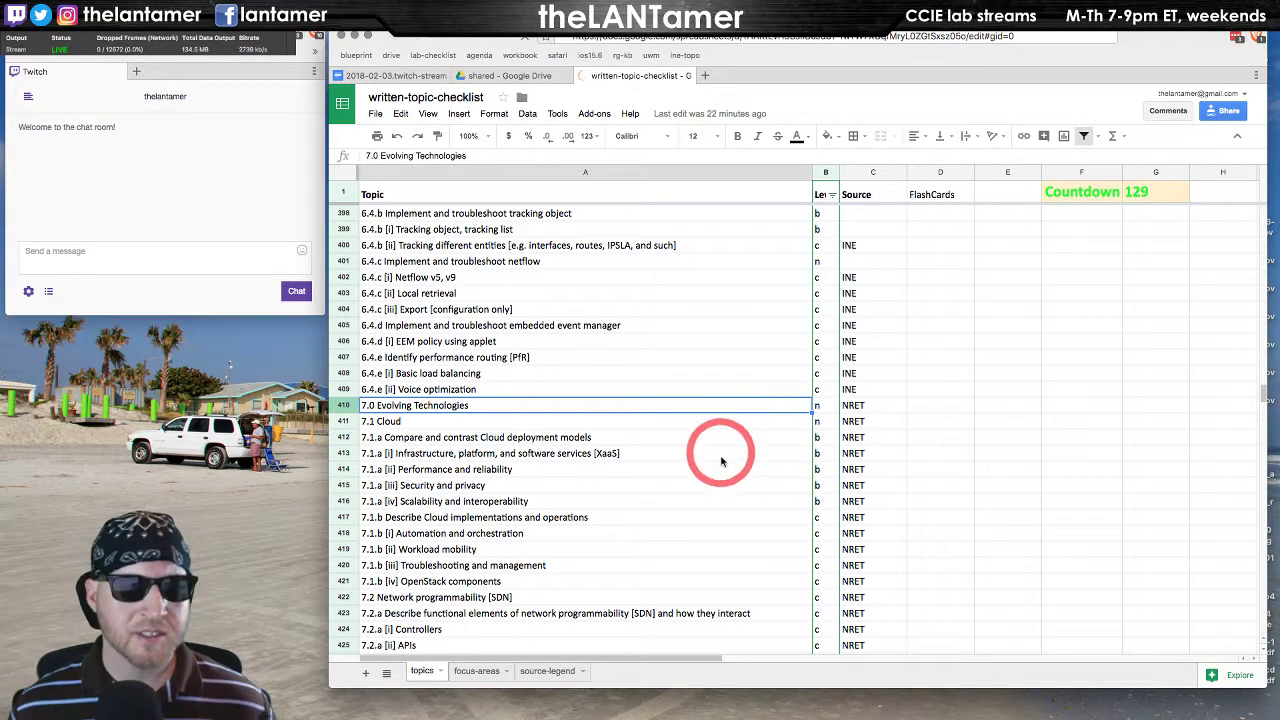
pyautogui.click(828, 410)
pyautogui.click(610, 410)
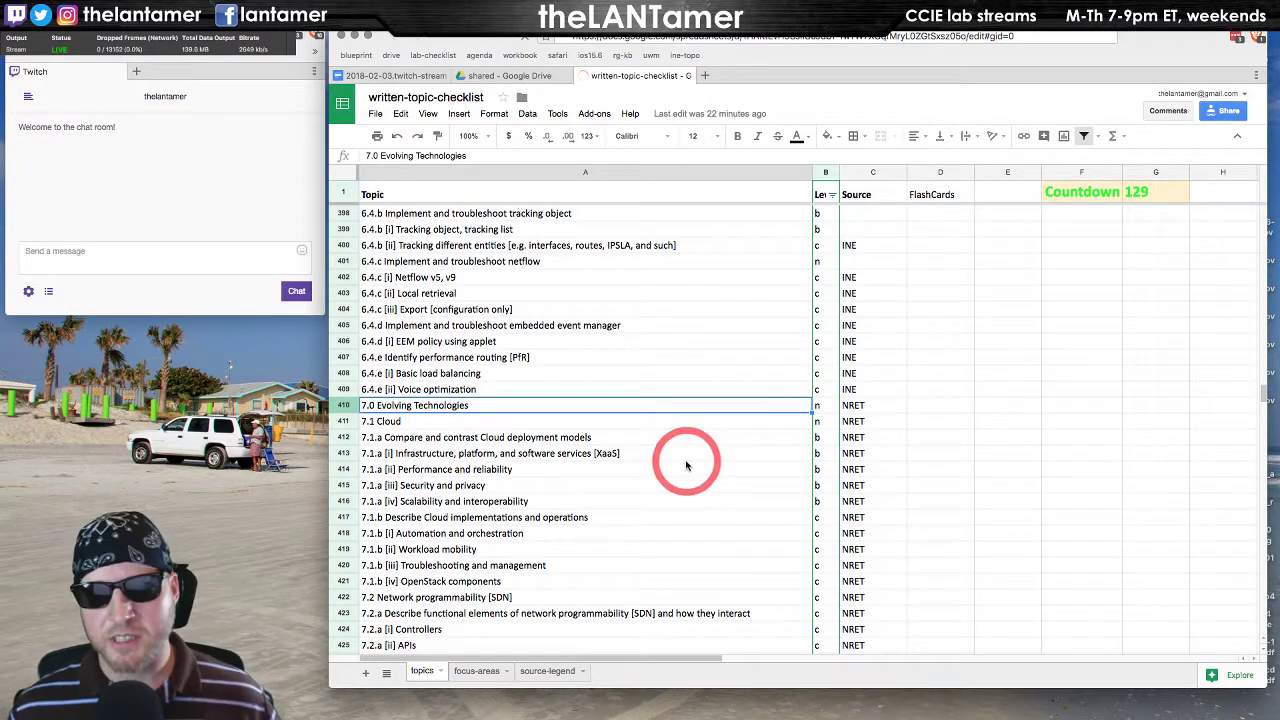
# - Scroll through the final rows to row 441, '7.3.a [vi] Environmental impacts on the network'
pyautogui.scroll(-4, 671, 460)
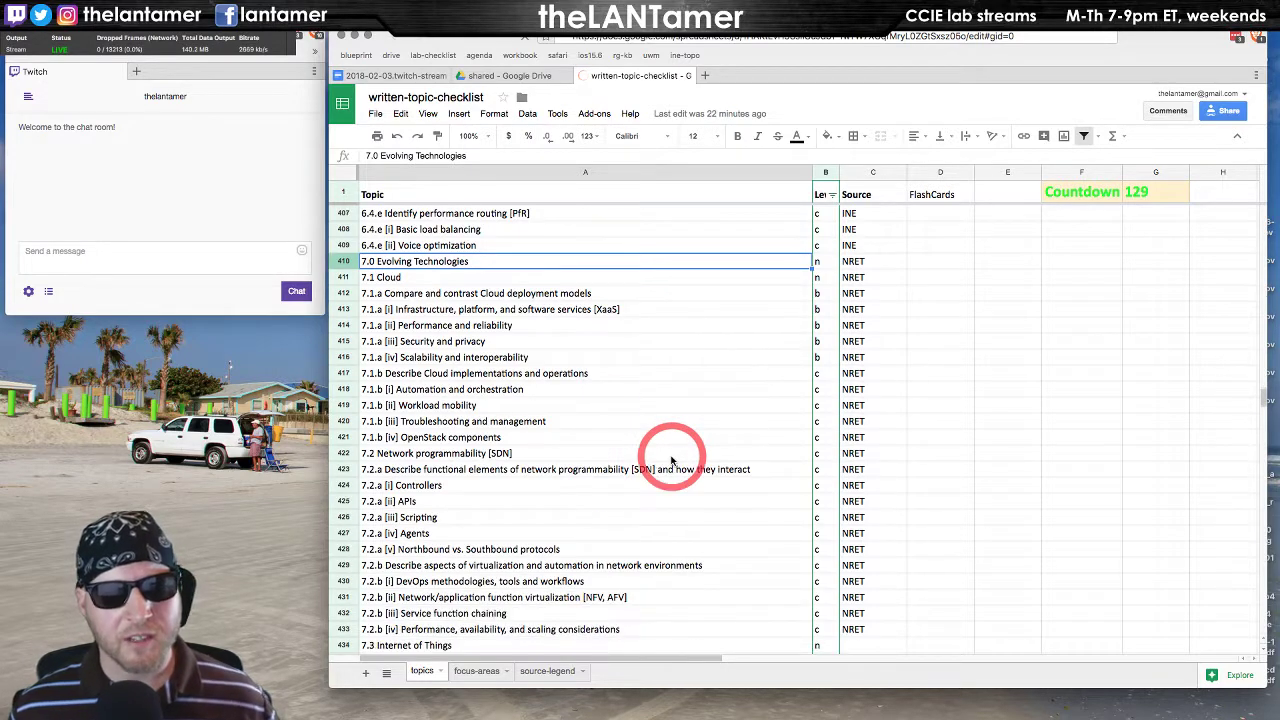
pyautogui.scroll(-2, 671, 460)
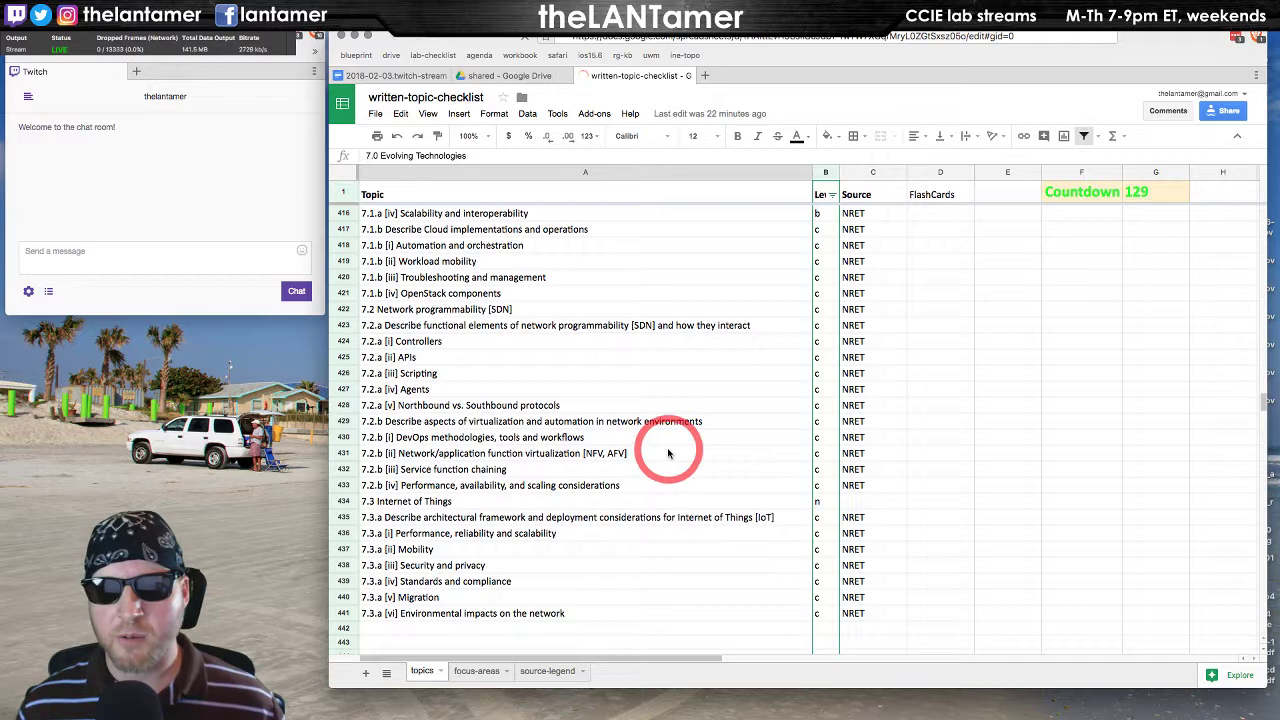
pyautogui.scroll(2, 669, 454)
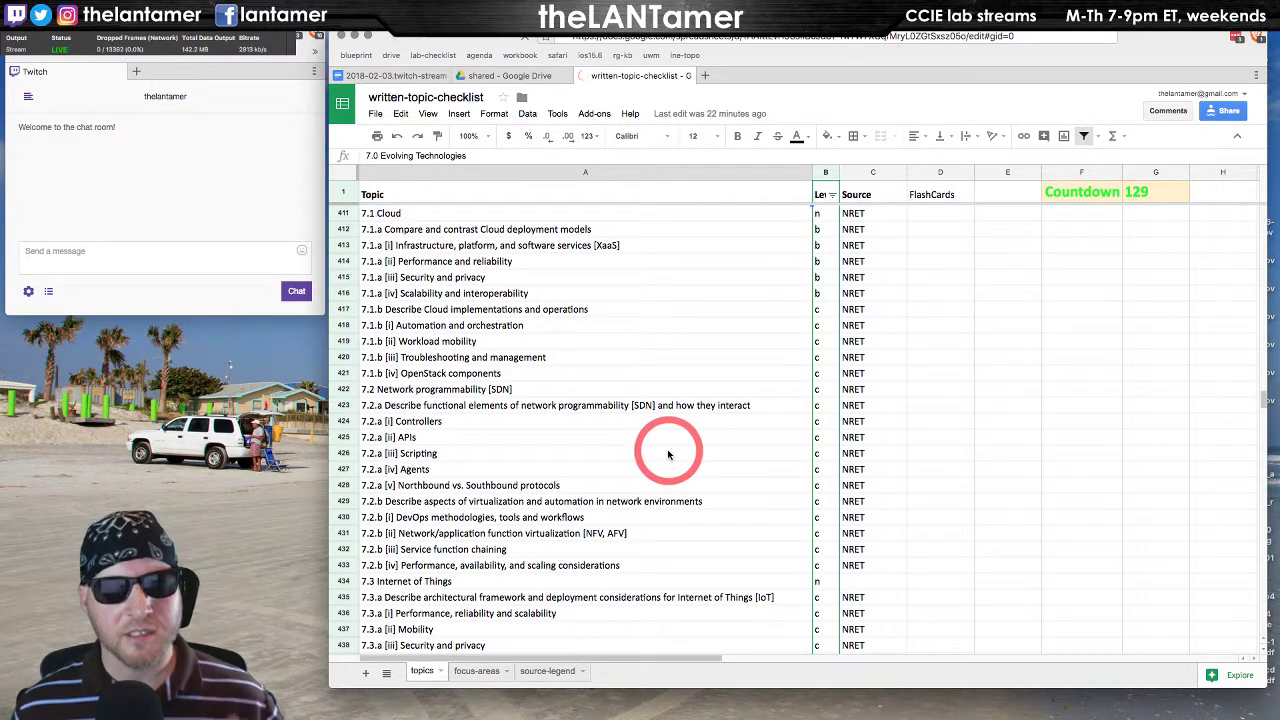
pyautogui.scroll(3, 662, 452)
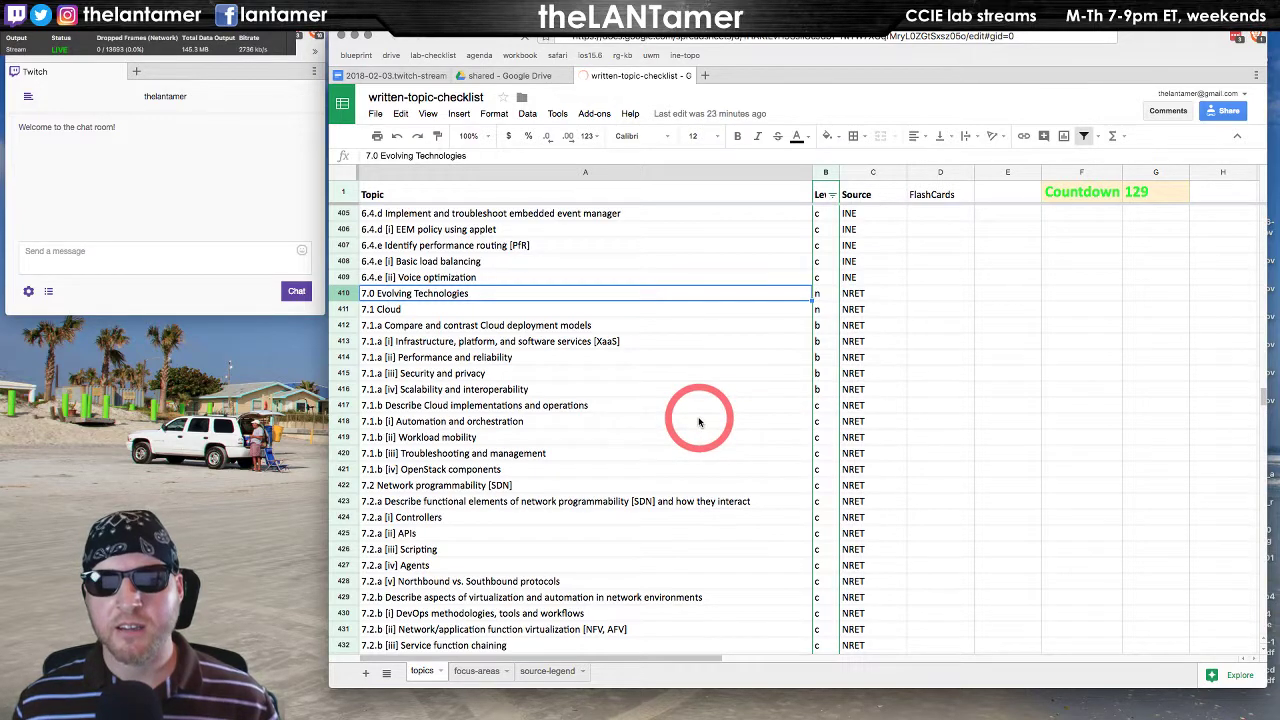
pyautogui.scroll(4, 699, 421)
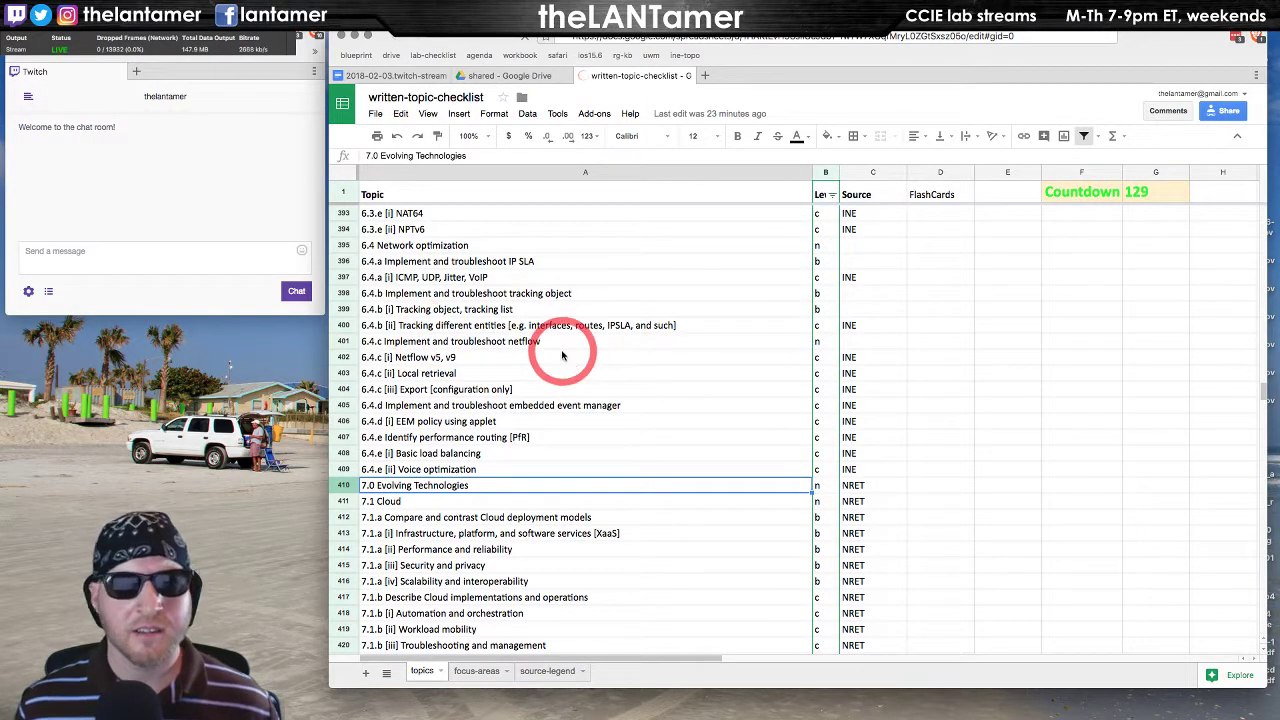
pyautogui.scroll(12, 566, 352)
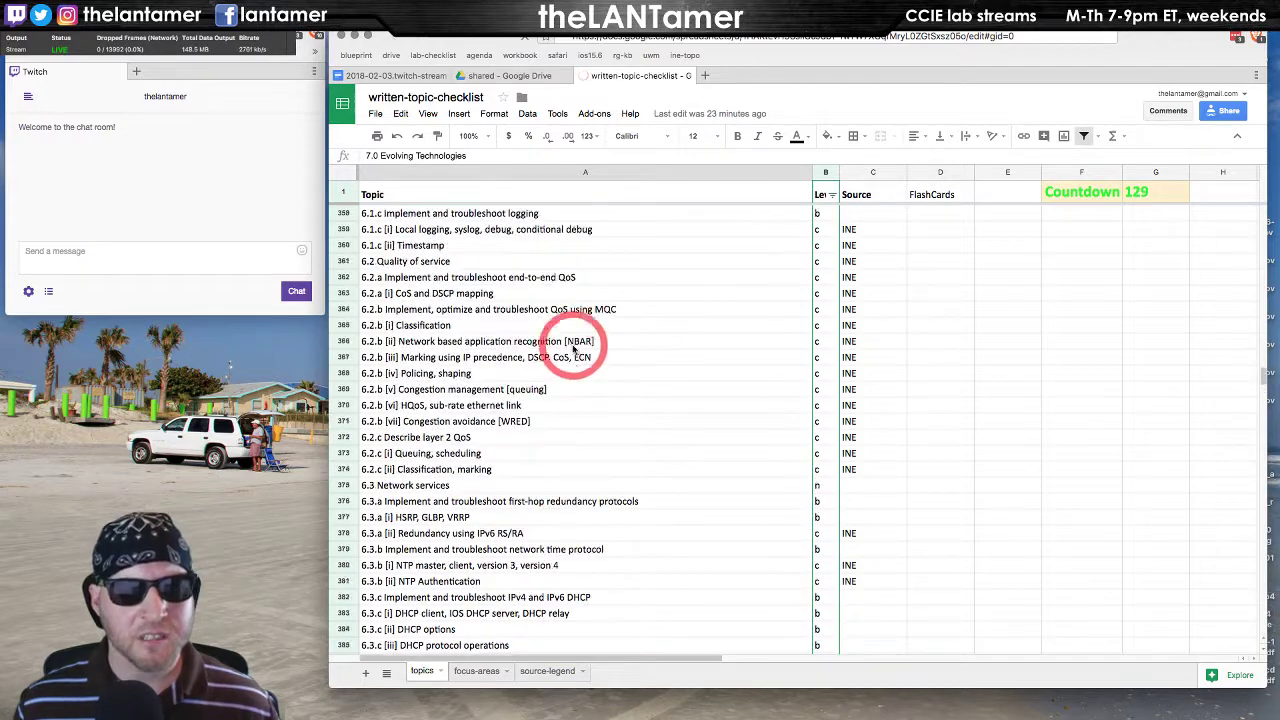
pyautogui.scroll(6, 573, 348)
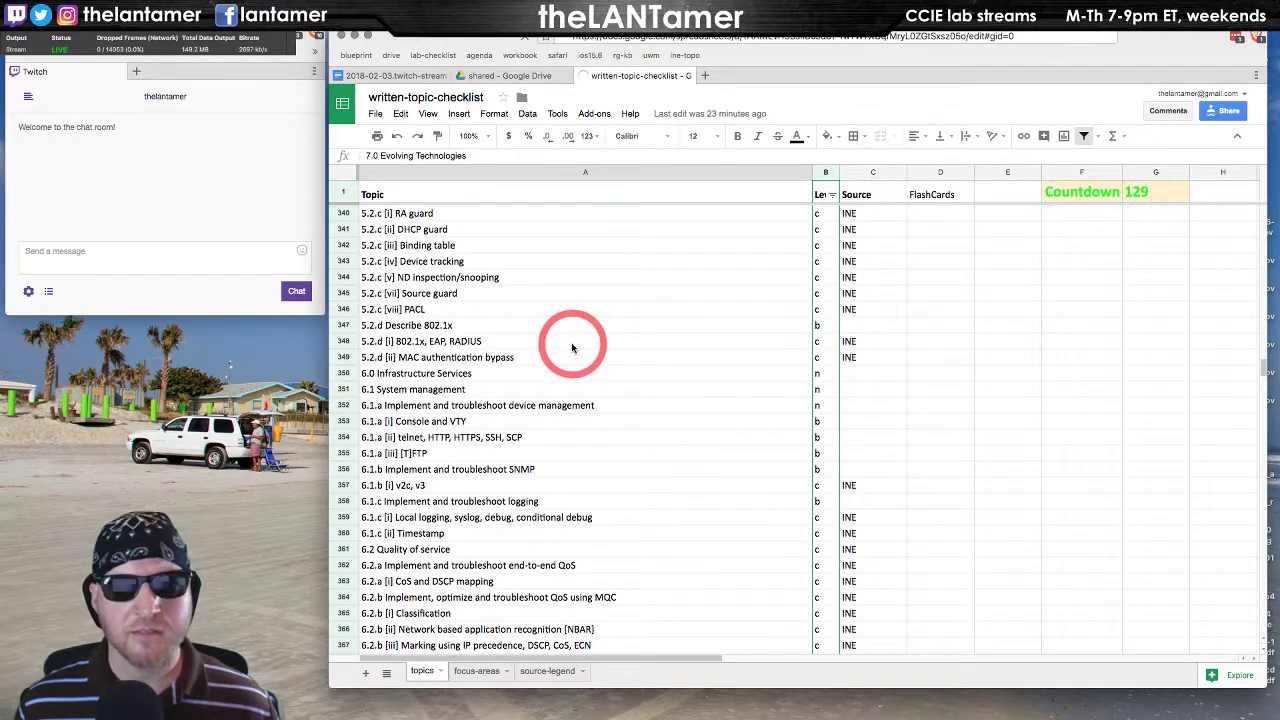
pyautogui.scroll(20, 573, 348)
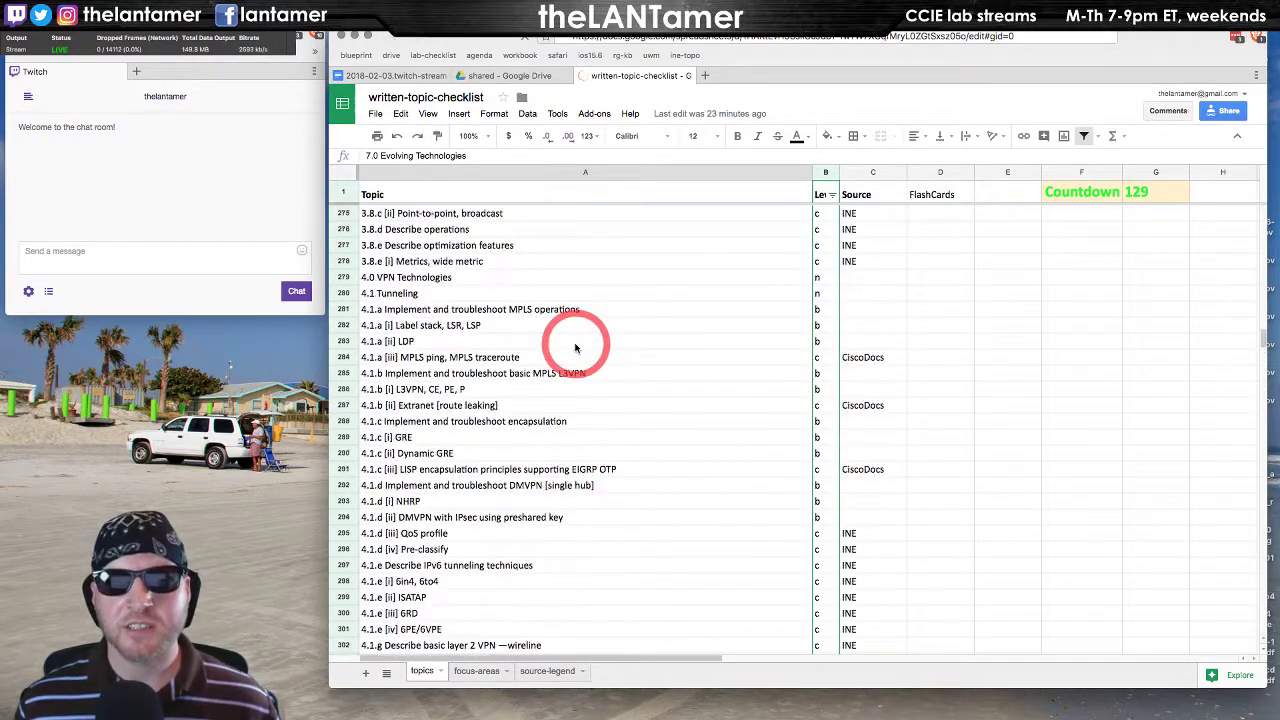
pyautogui.scroll(20, 576, 348)
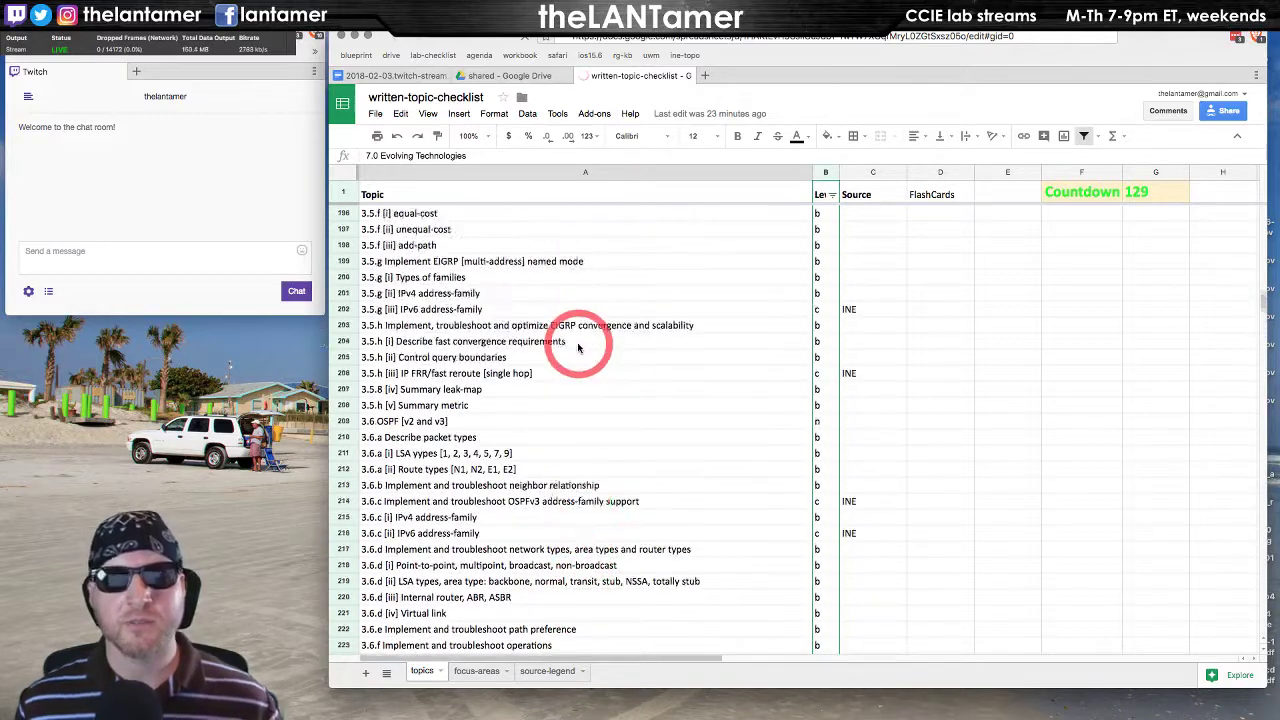
pyautogui.scroll(10, 578, 347)
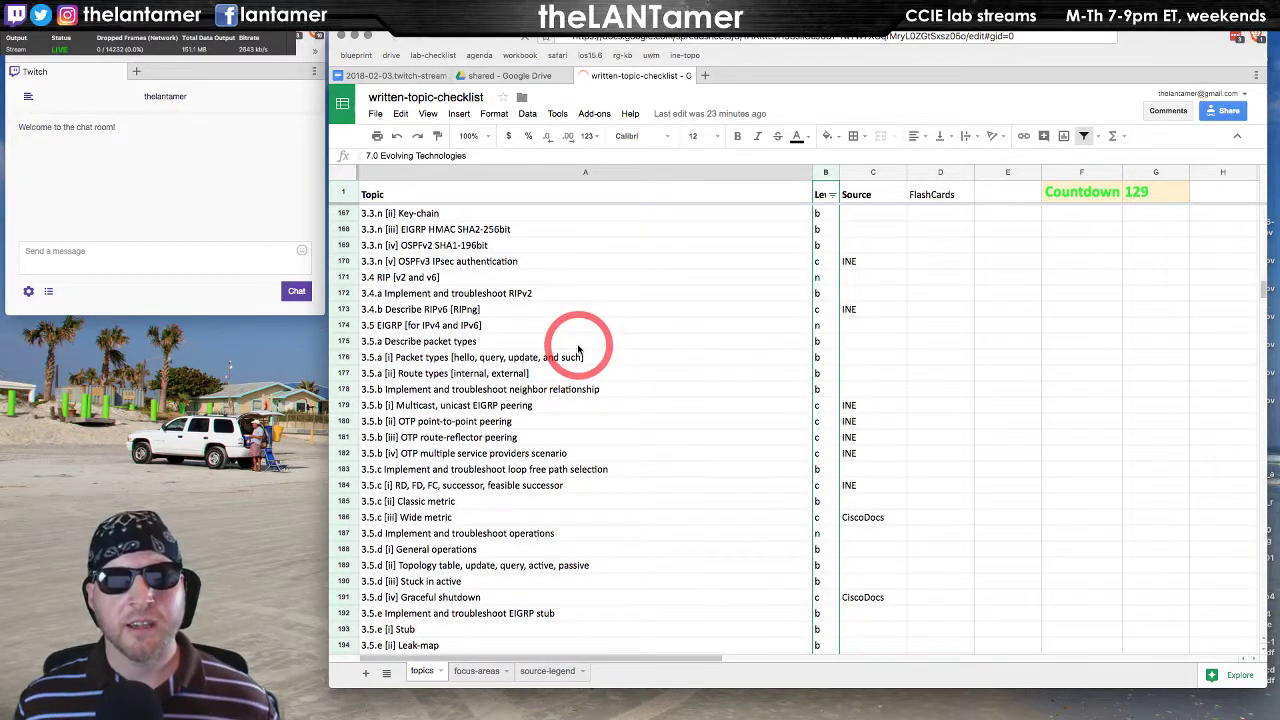
pyautogui.scroll(-3, 586, 353)
pyautogui.scroll(-3, 586, 353)
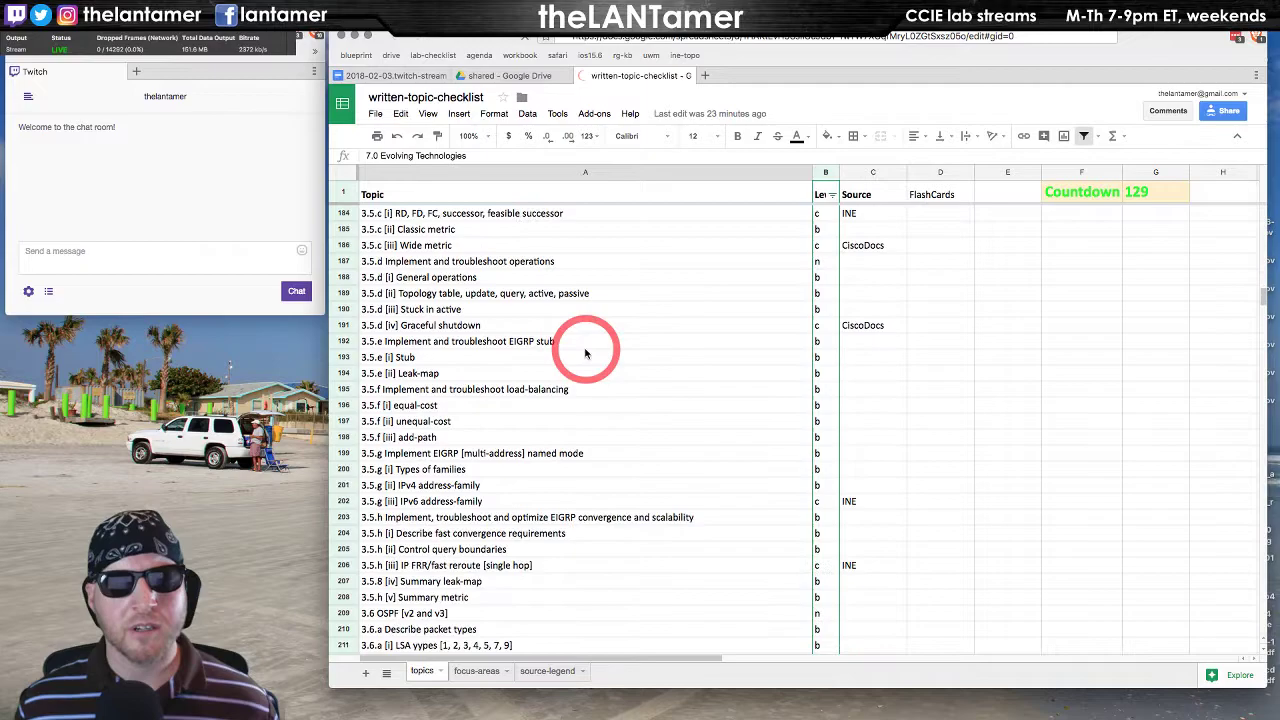
pyautogui.scroll(6, 586, 353)
pyautogui.scroll(-20, 586, 352)
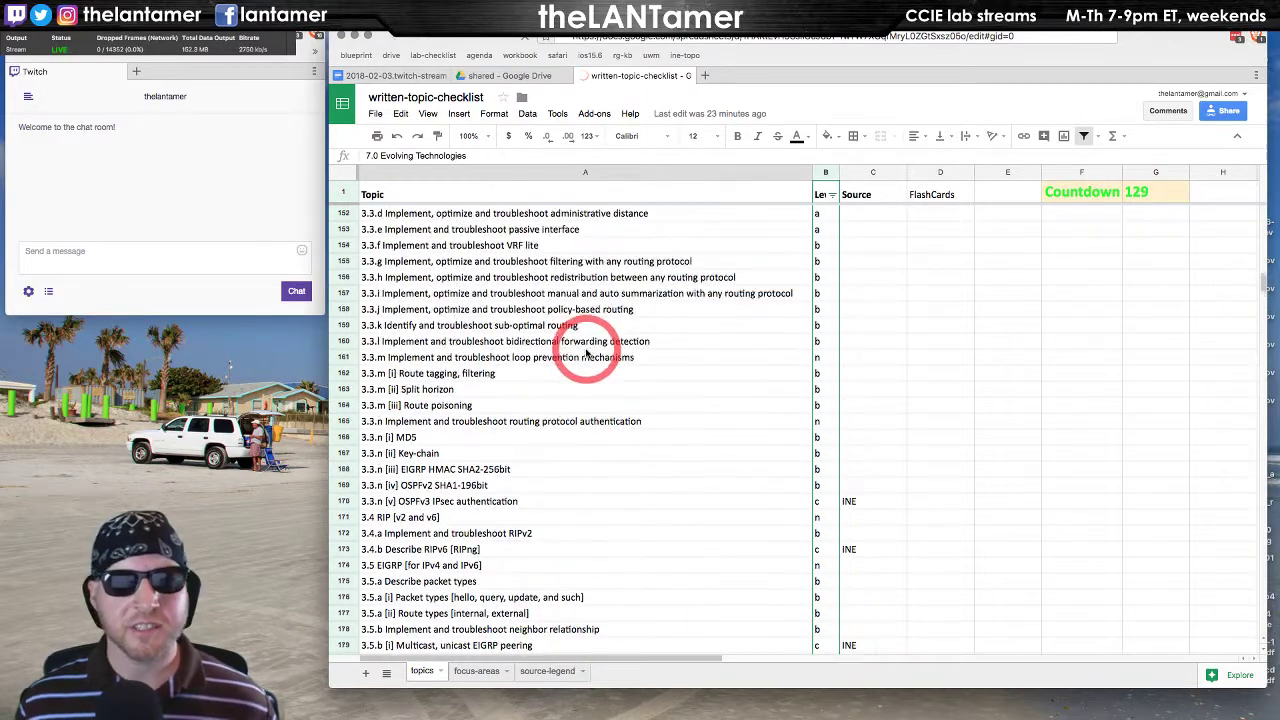
pyautogui.scroll(-20, 586, 352)
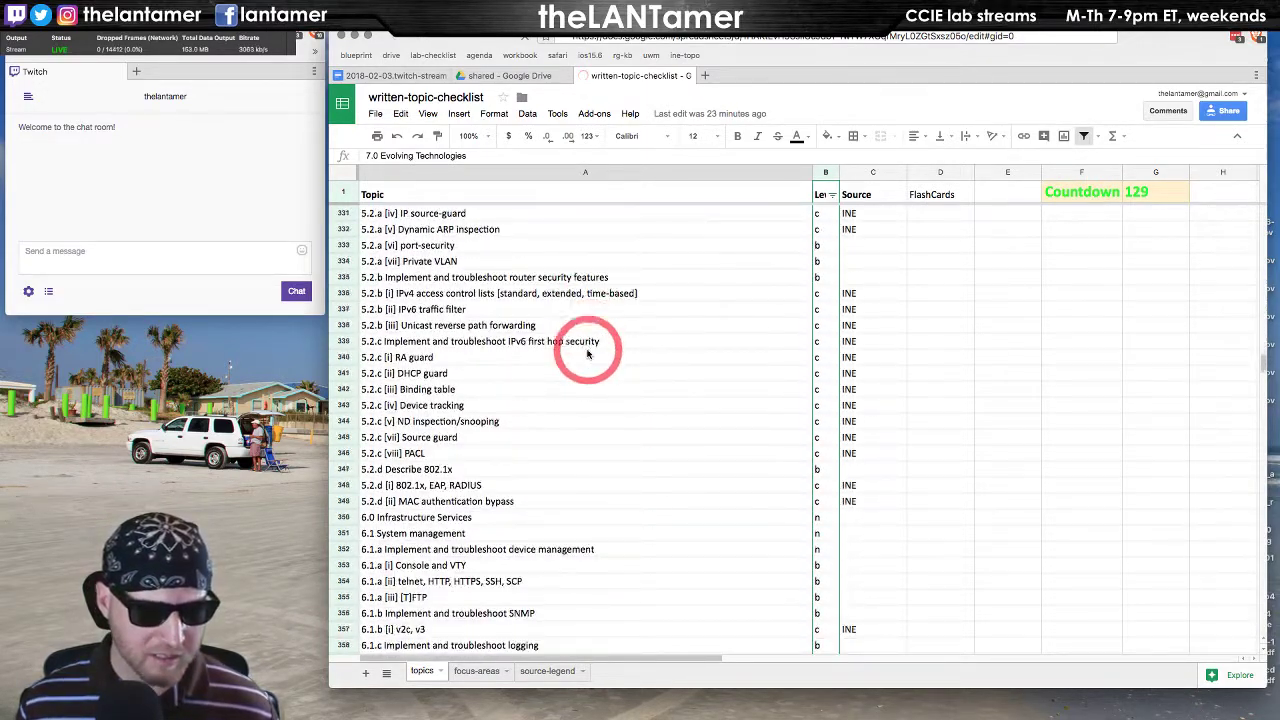
pyautogui.scroll(-12, 586, 352)
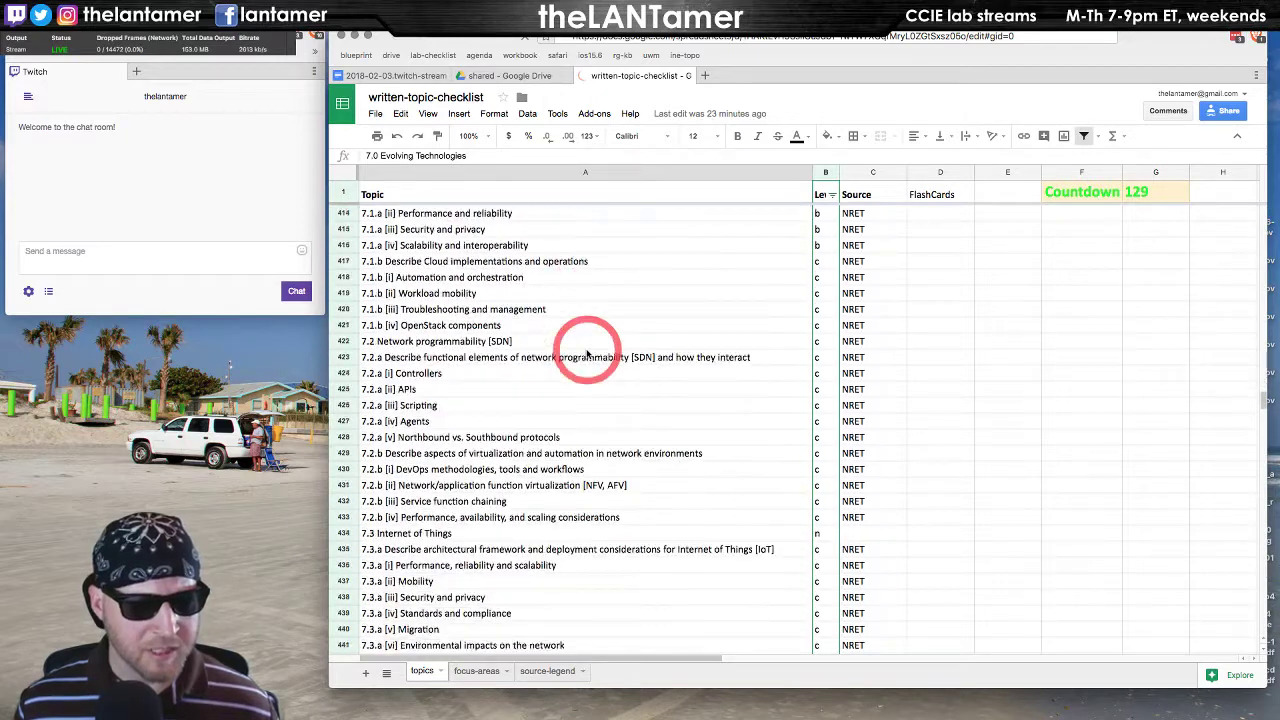
pyautogui.scroll(1, 587, 353)
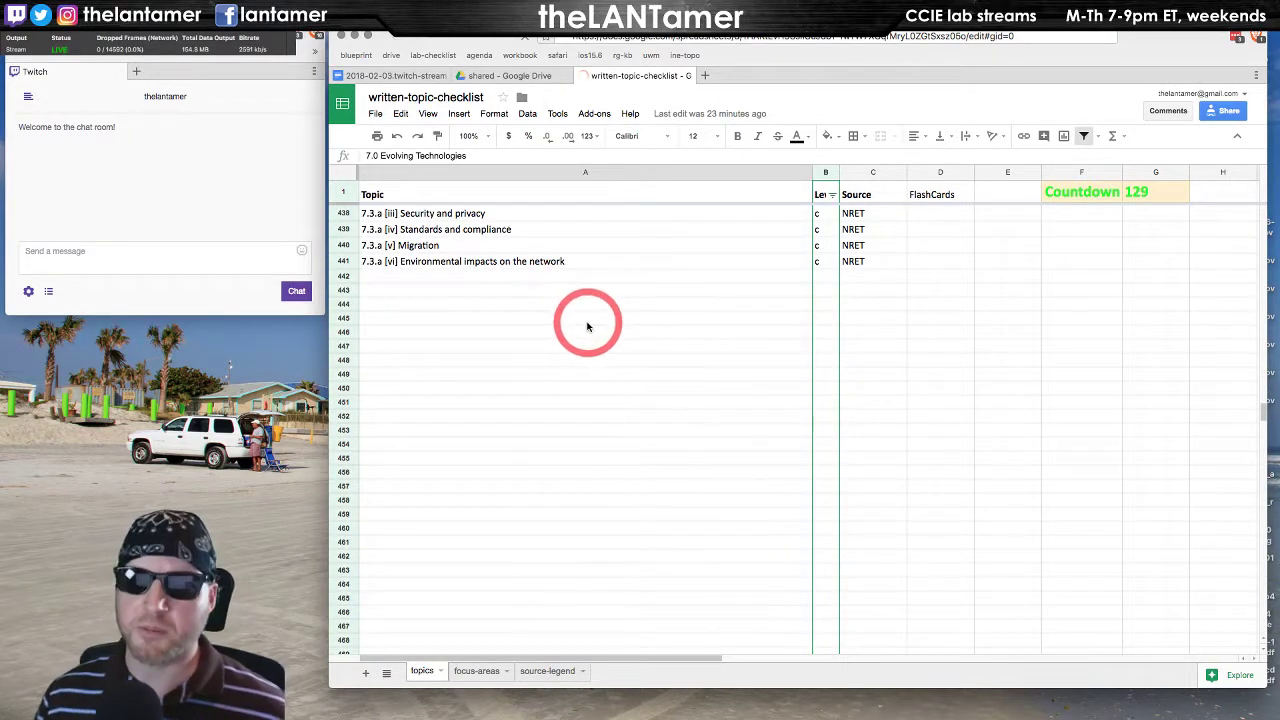
# - Scroll up to row 410's 7.0 Evolving Technologies heading and confirm its source is NRET
pyautogui.click(478, 261)
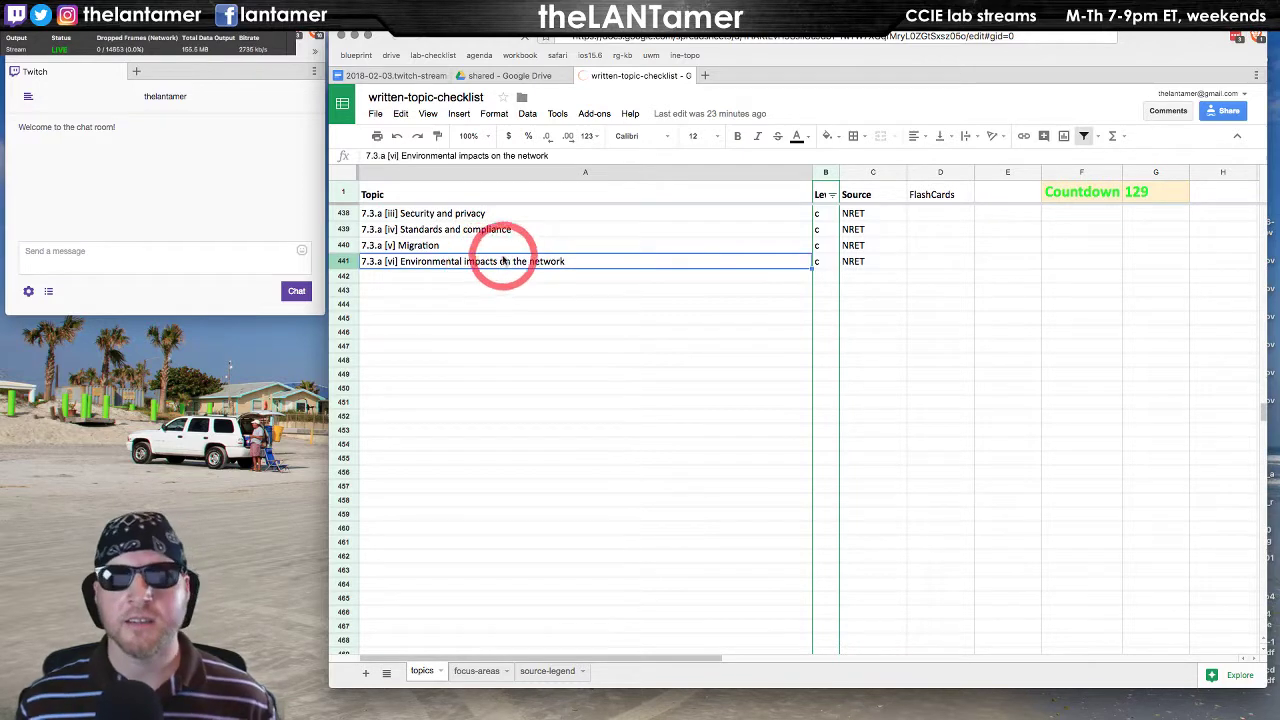
pyautogui.scroll(6, 538, 290)
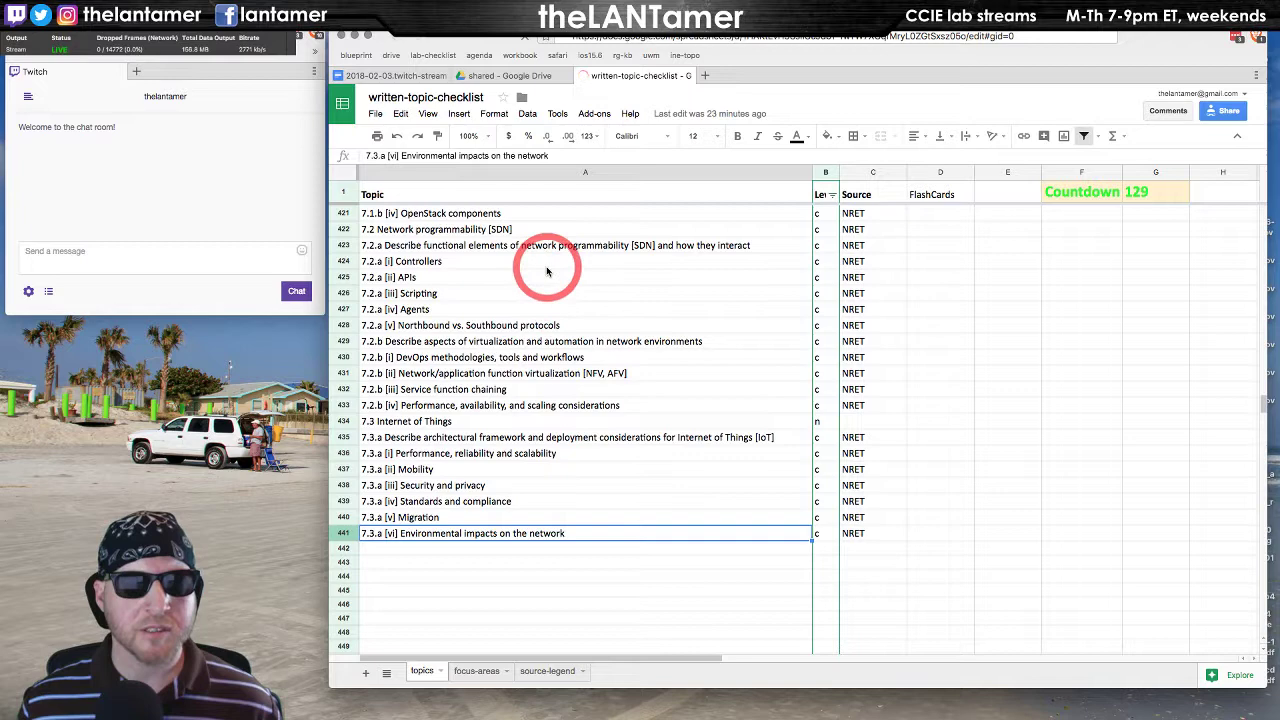
pyautogui.scroll(2, 547, 271)
pyautogui.scroll(5, 548, 274)
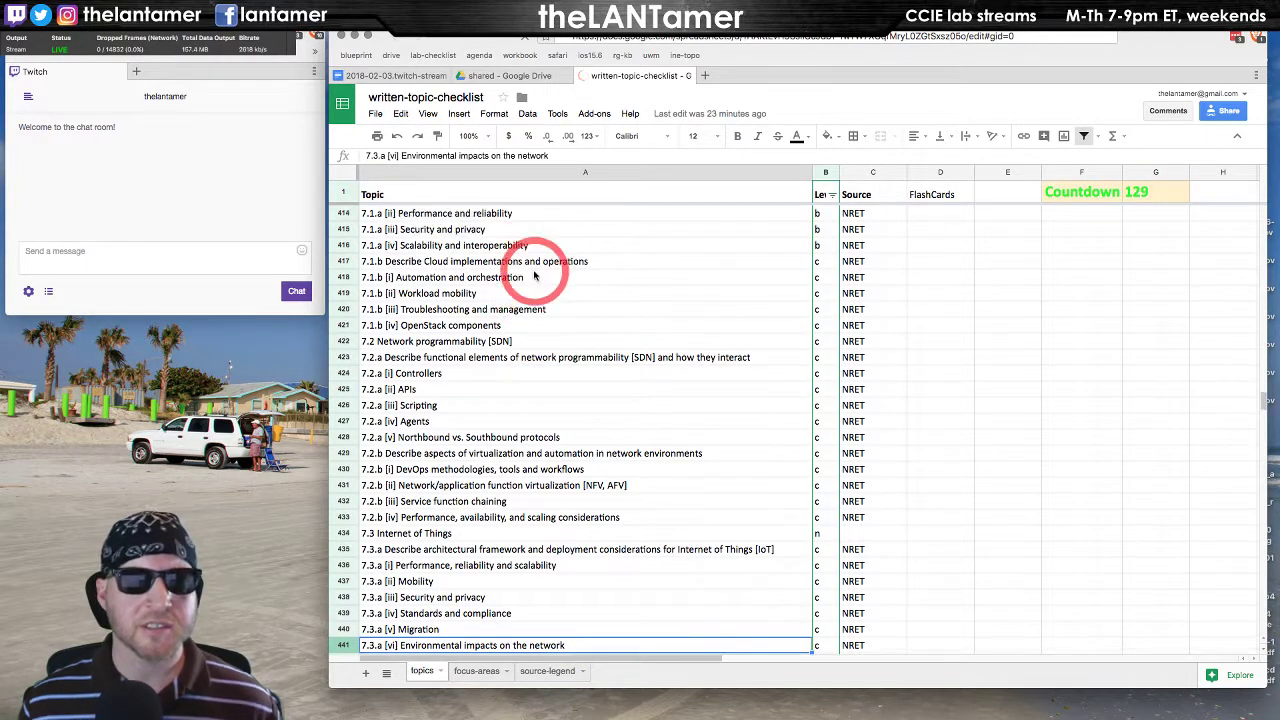
pyautogui.scroll(8, 535, 276)
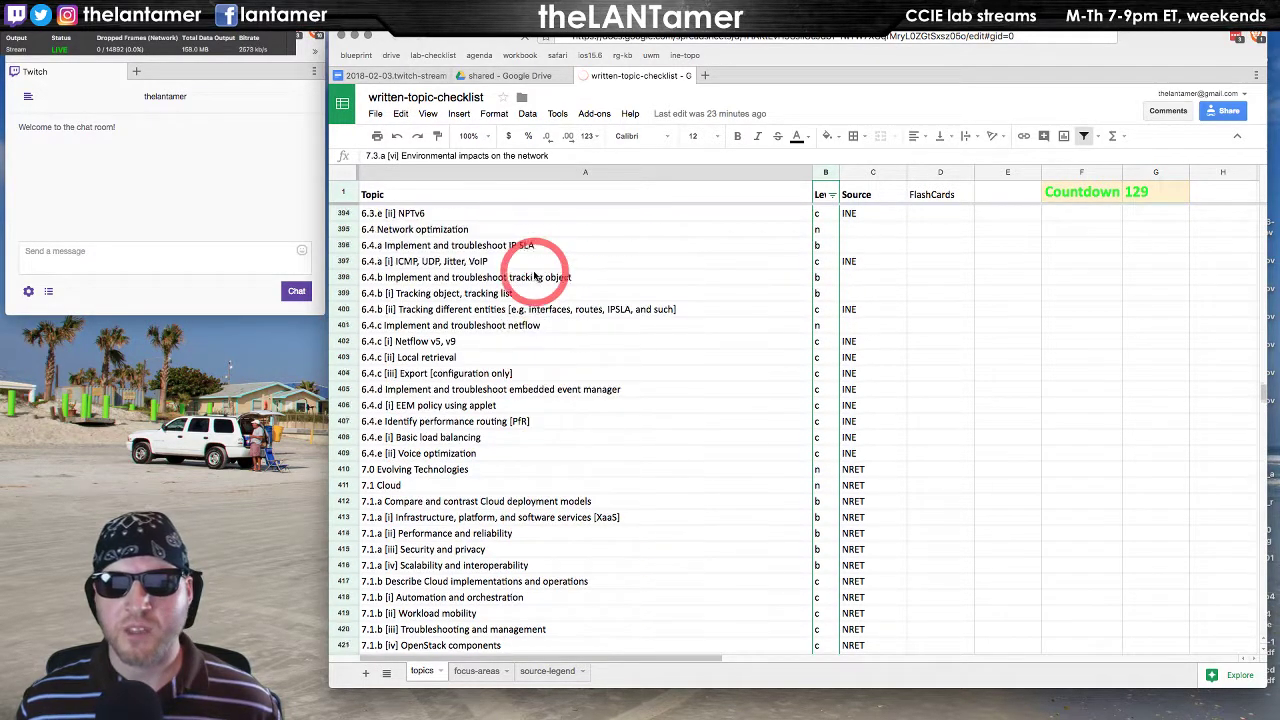
pyautogui.scroll(-7, 533, 277)
pyautogui.scroll(-1, 535, 272)
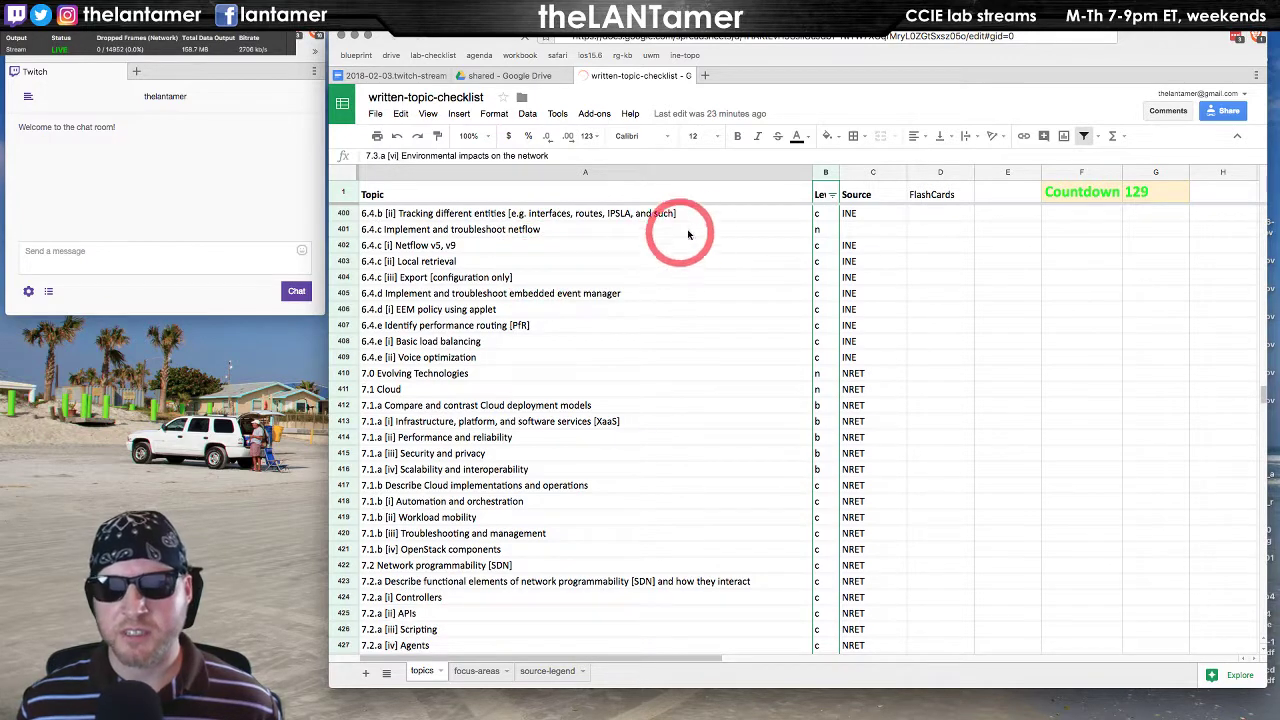
pyautogui.click(396, 373)
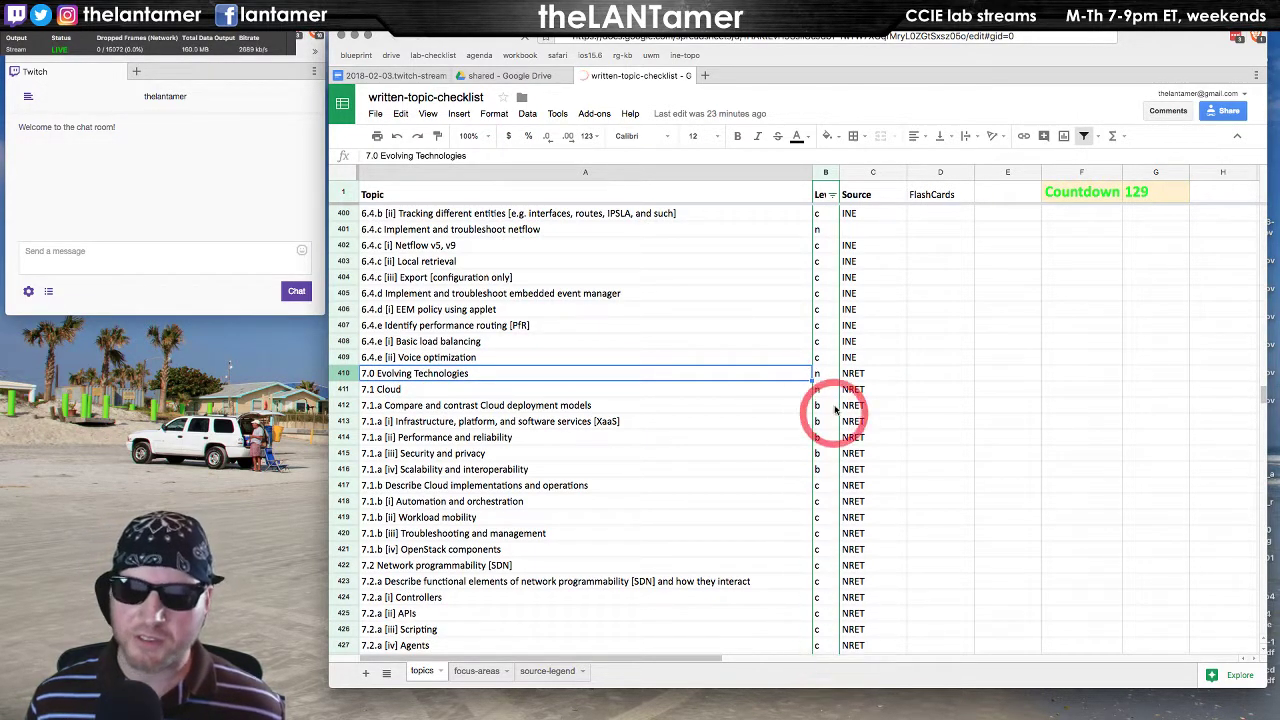
pyautogui.click(865, 374)
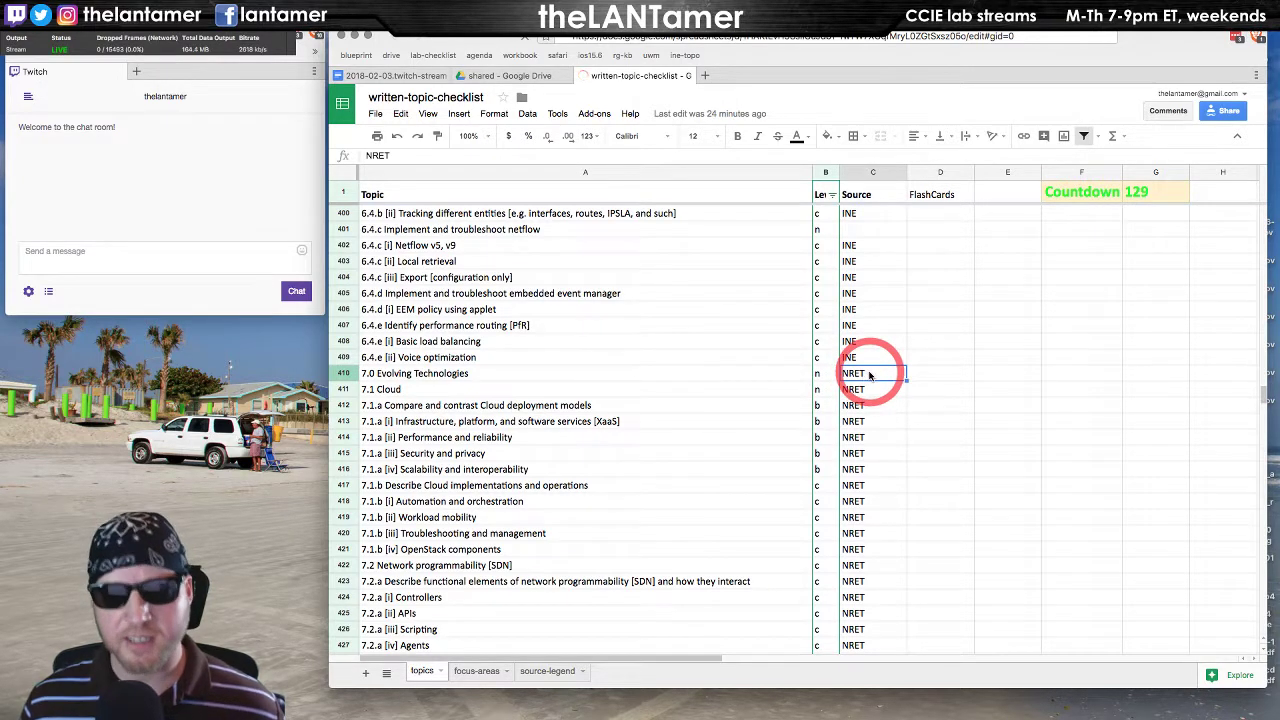
pyautogui.click(397, 376)
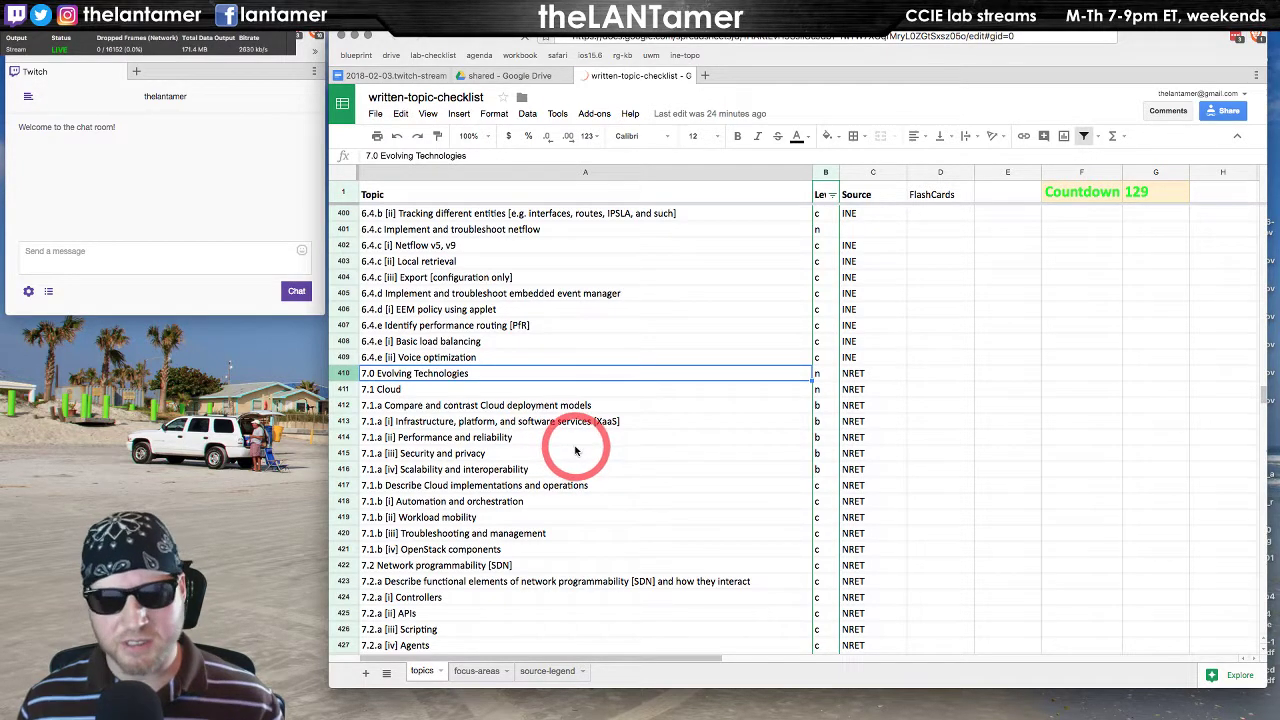
# - Scroll up to rows 274–301 showing 4.0 VPN Technologies and the 4.1 Tunneling subtopics
pyautogui.scroll(15, 575, 448)
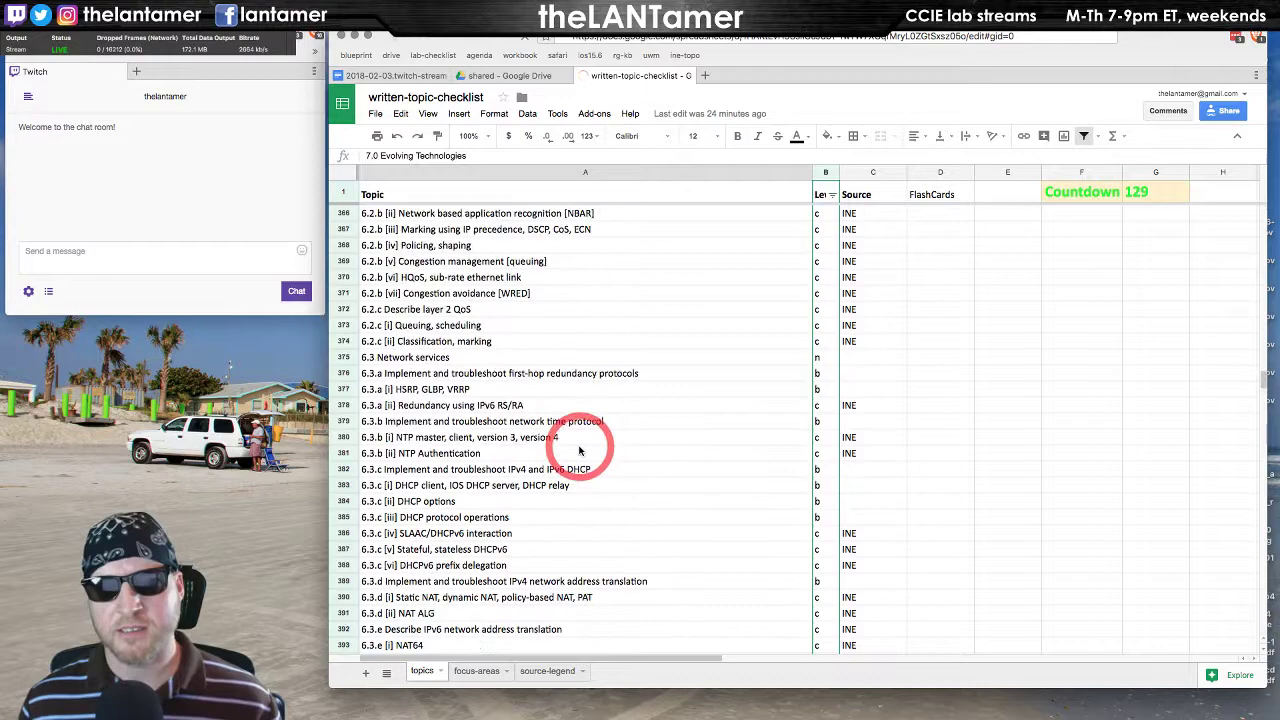
pyautogui.scroll(16, 578, 450)
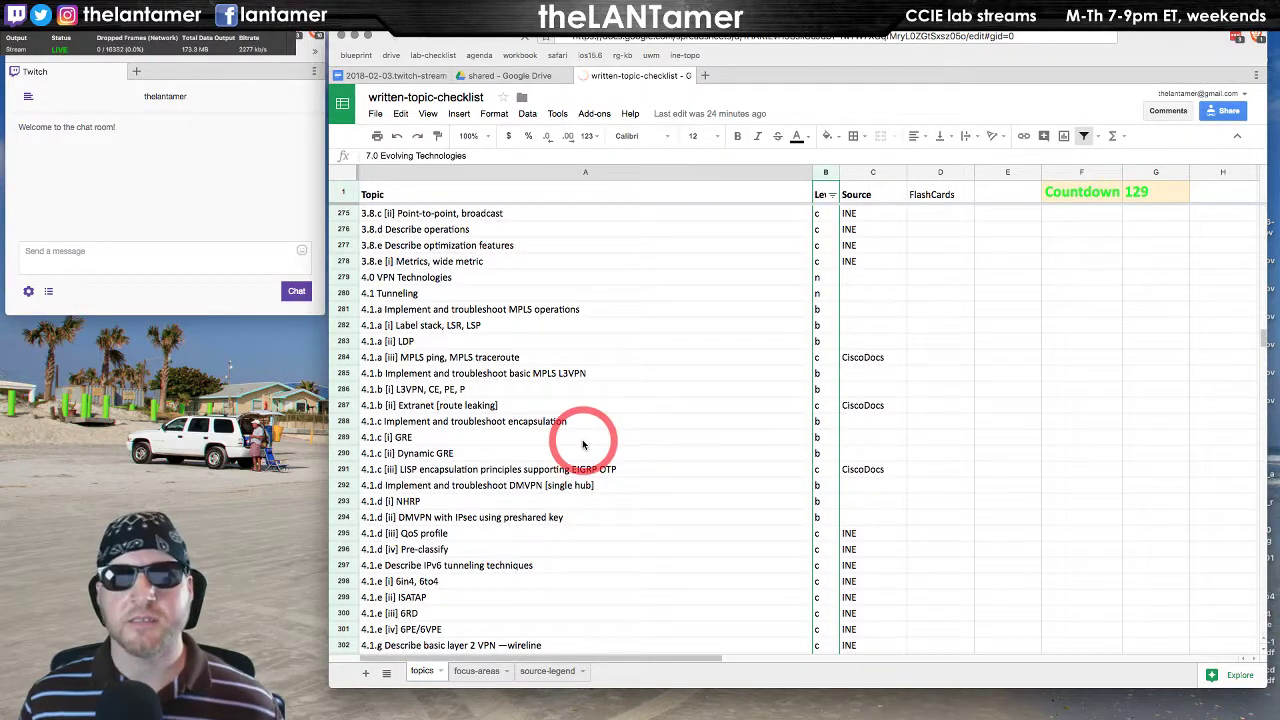
pyautogui.scroll(19, 585, 445)
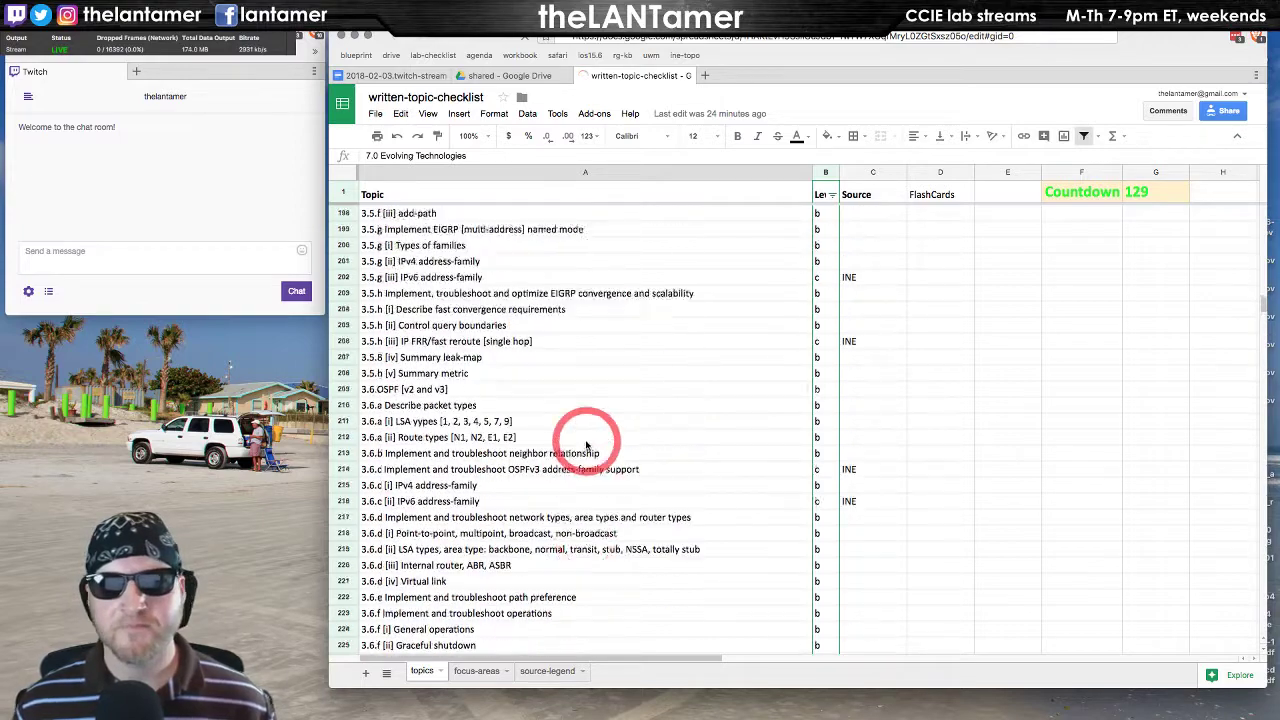
pyautogui.scroll(10, 587, 445)
pyautogui.scroll(-14, 587, 445)
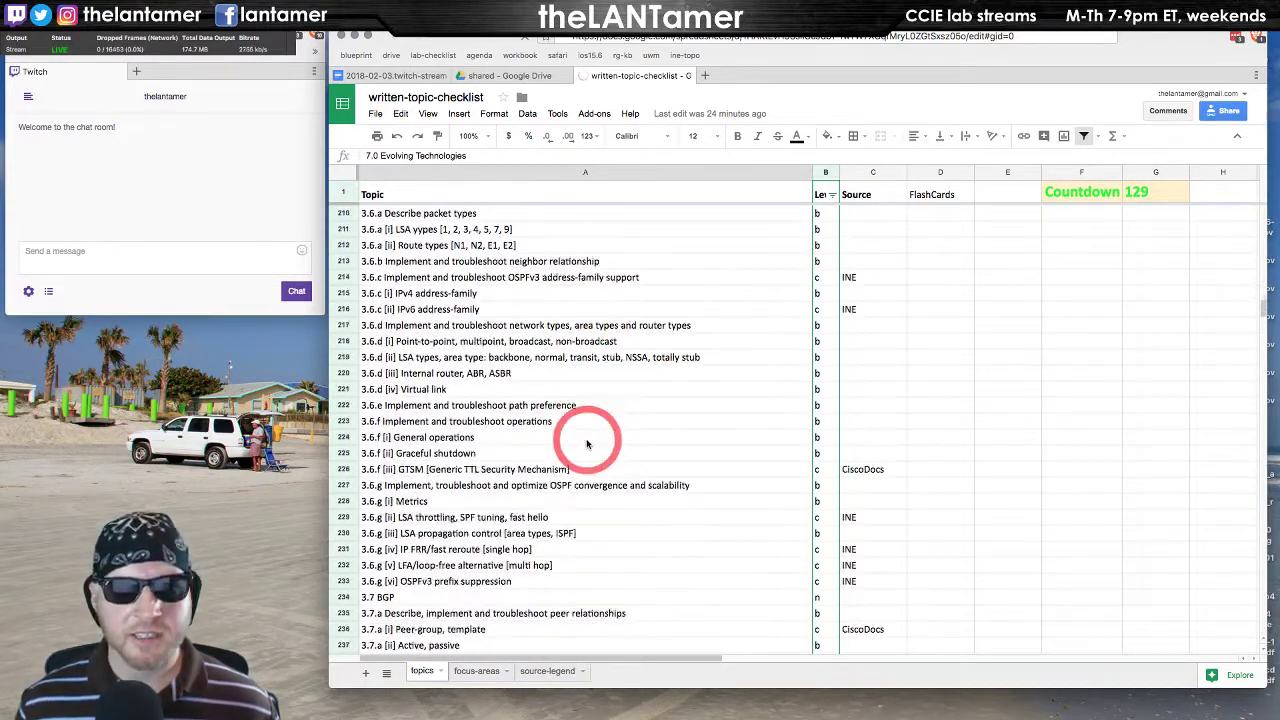
pyautogui.scroll(-16, 587, 445)
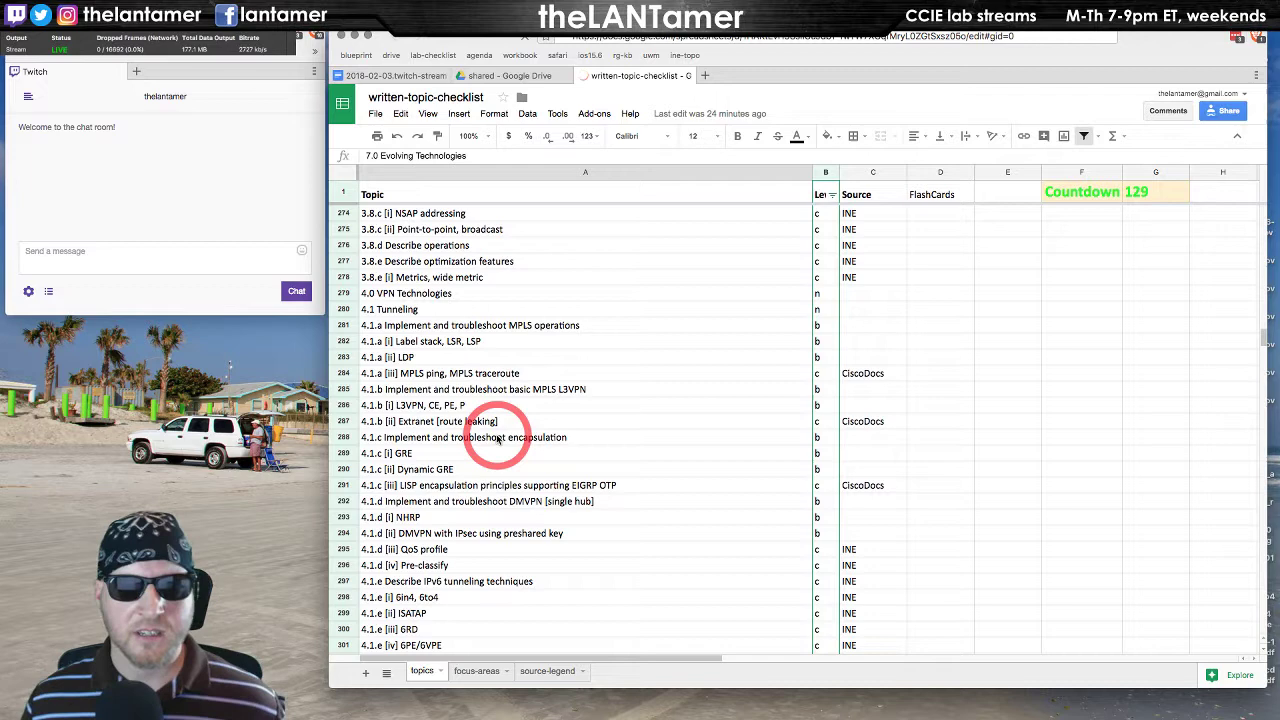
# - Step through focus areas ipv6, Network Optimization, Multicast, System Mgmt, ISIS and Evolving in A1–A6
pyautogui.click(480, 671)
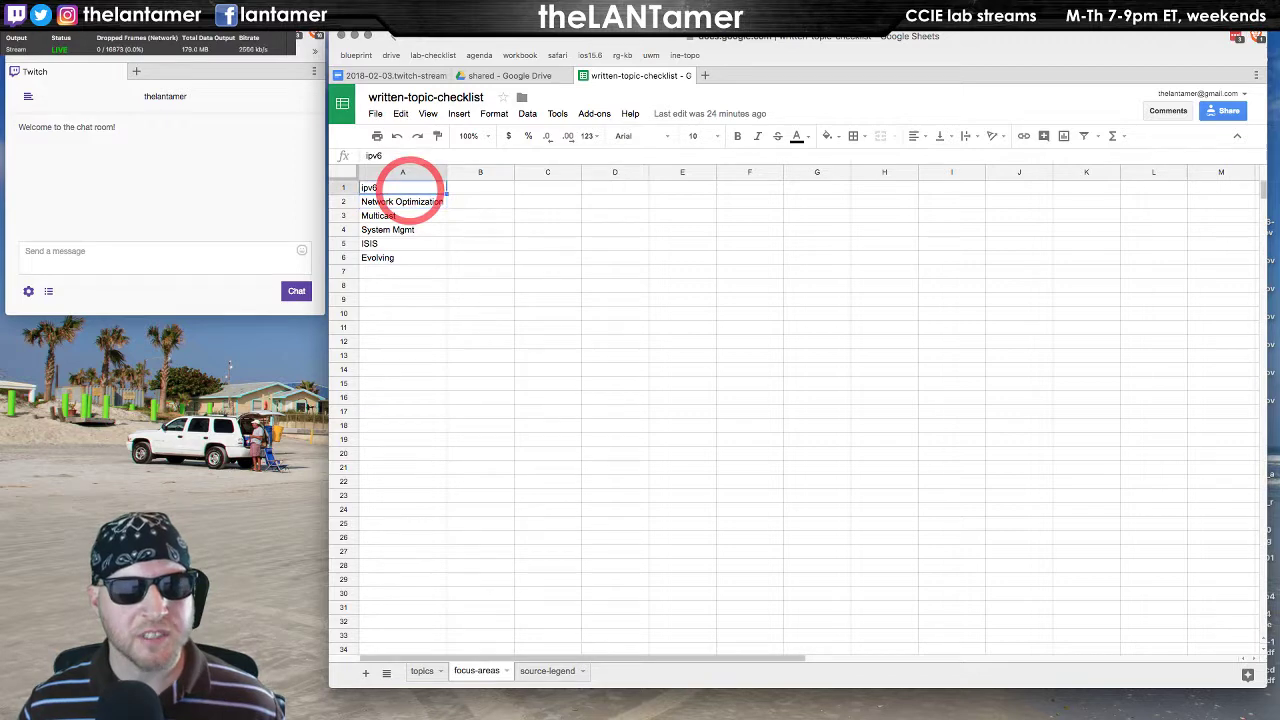
pyautogui.press('Down')
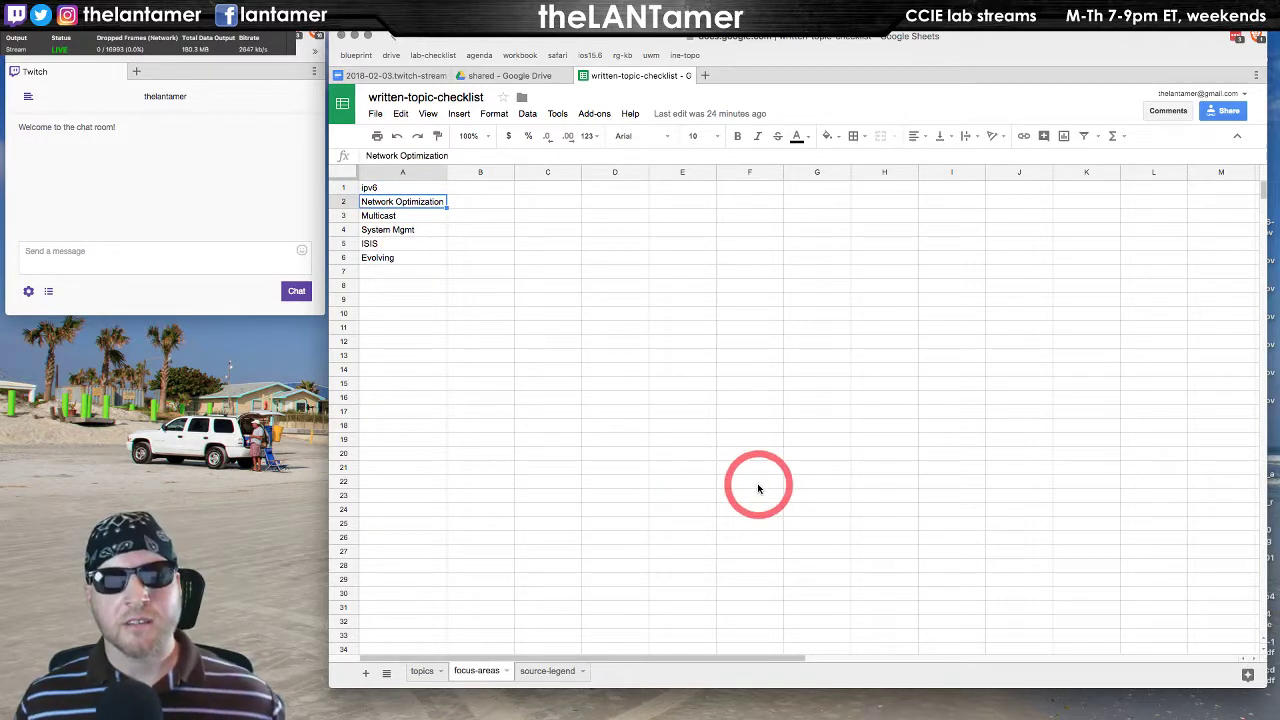
pyautogui.press('Up')
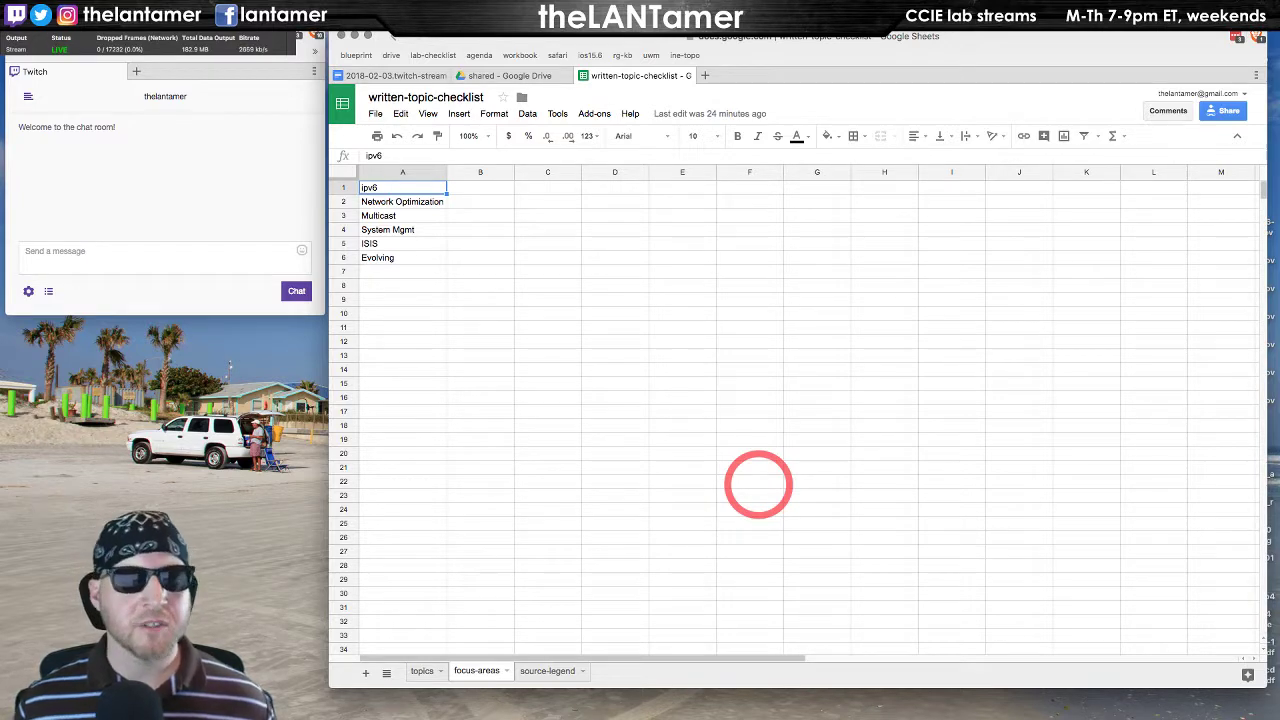
pyautogui.press('Down')
pyautogui.press('Up')
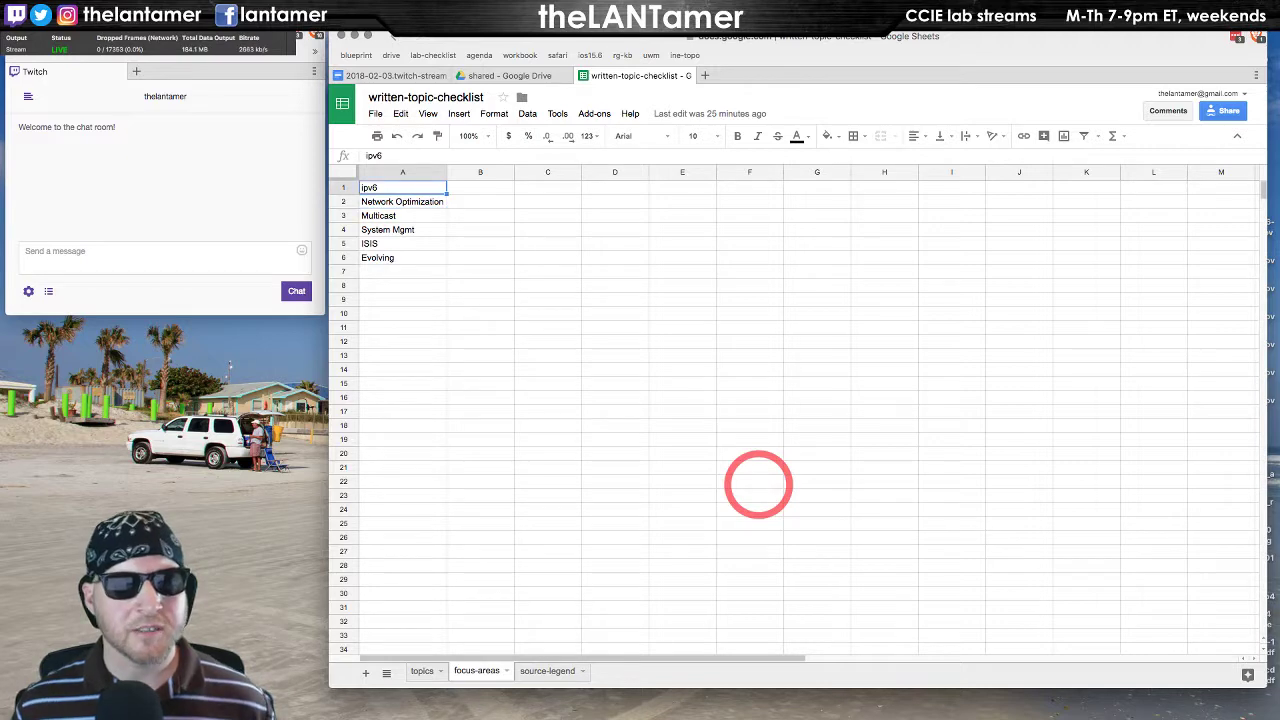
pyautogui.press('Down')
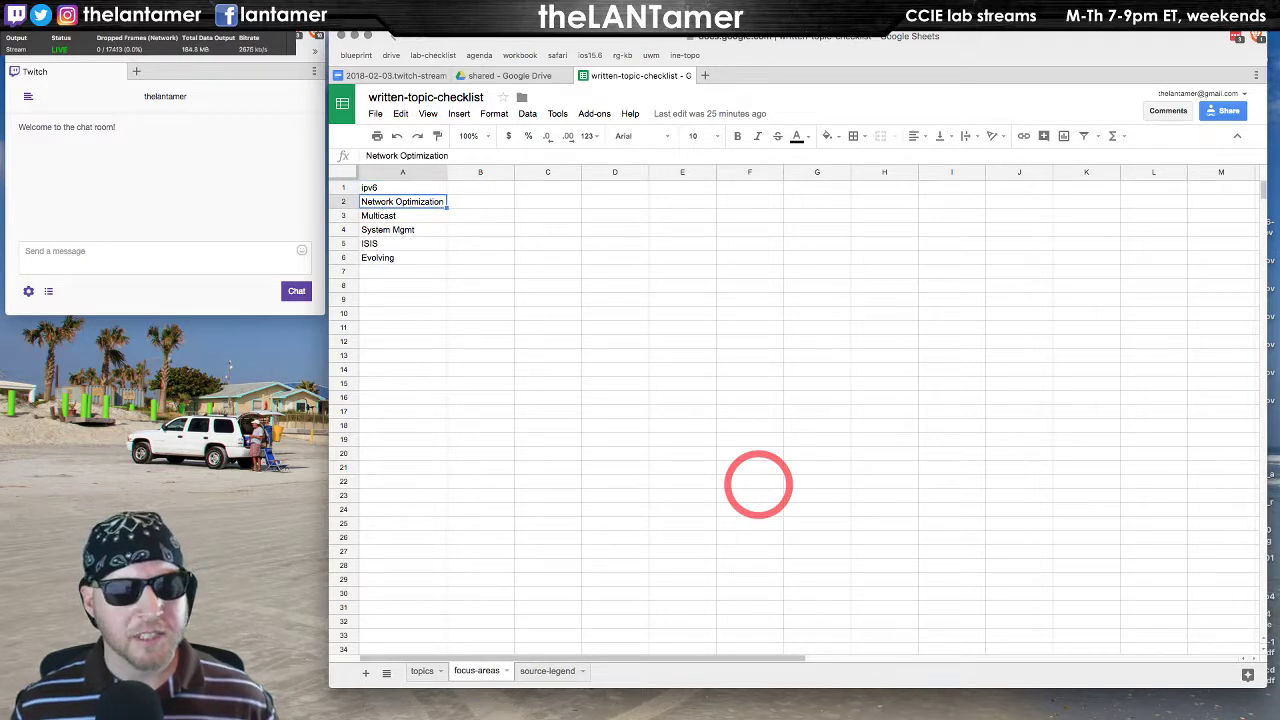
pyautogui.press('Down')
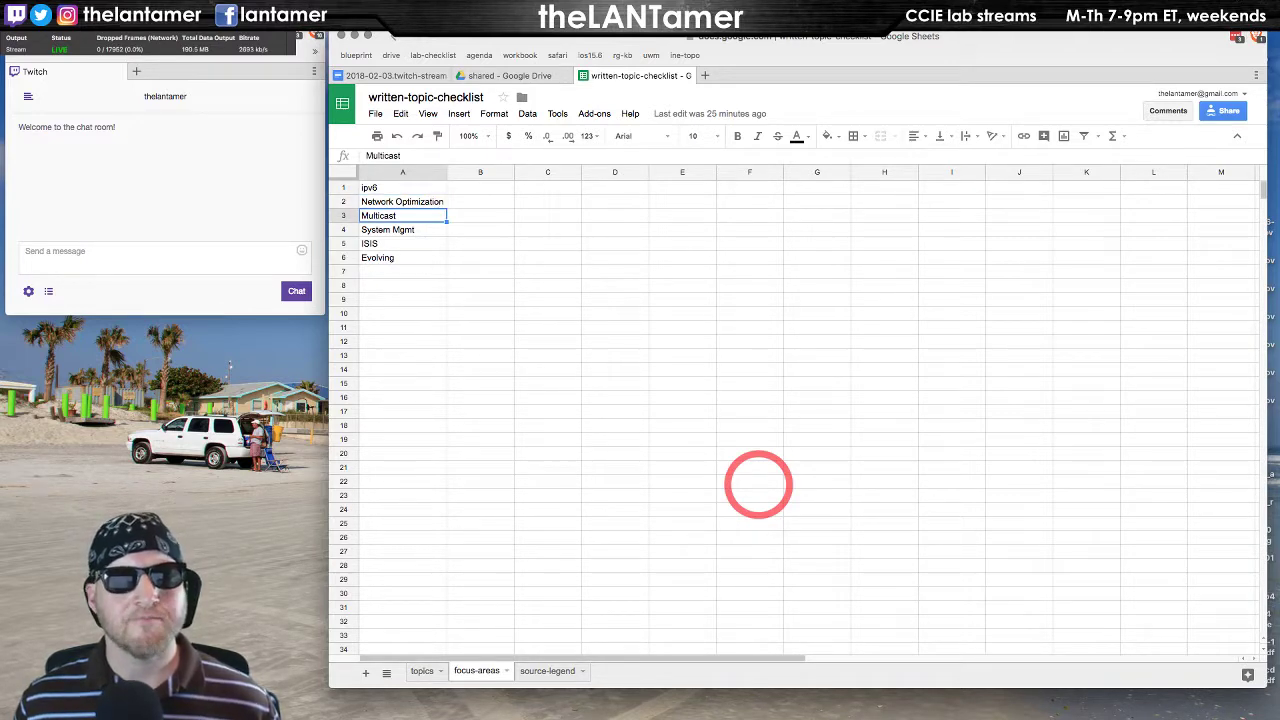
pyautogui.press('Down')
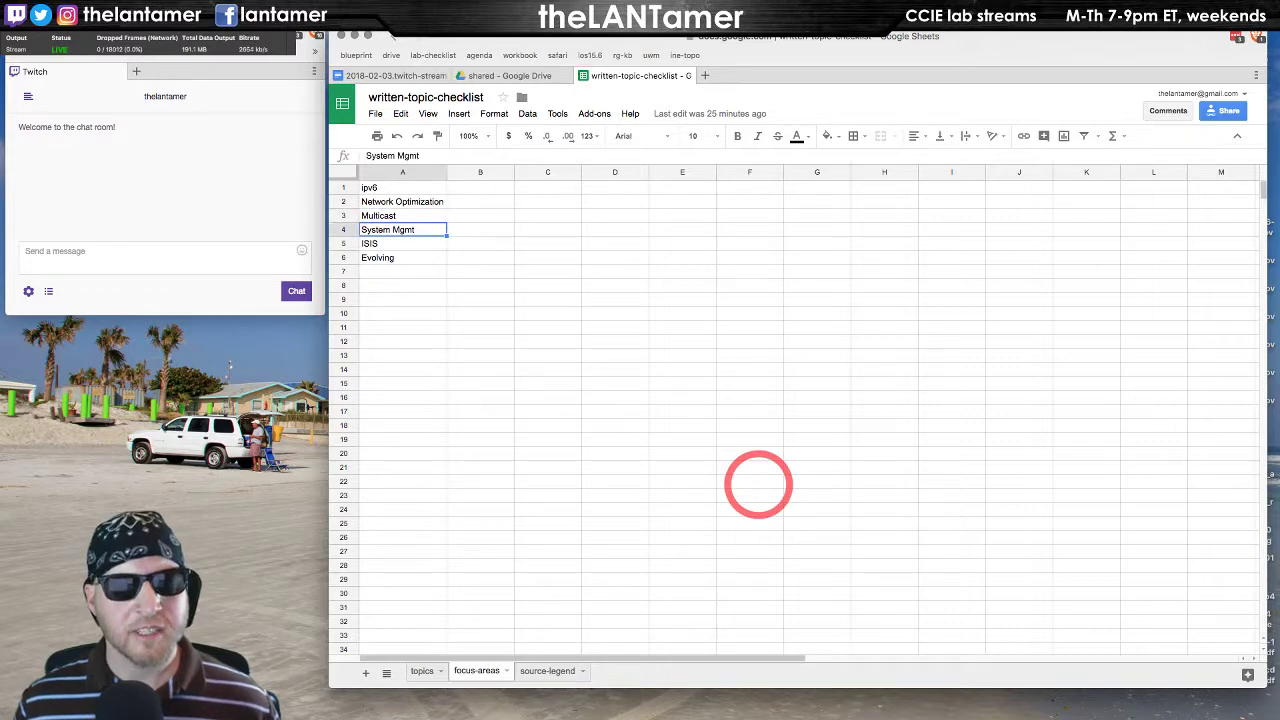
pyautogui.press('Down')
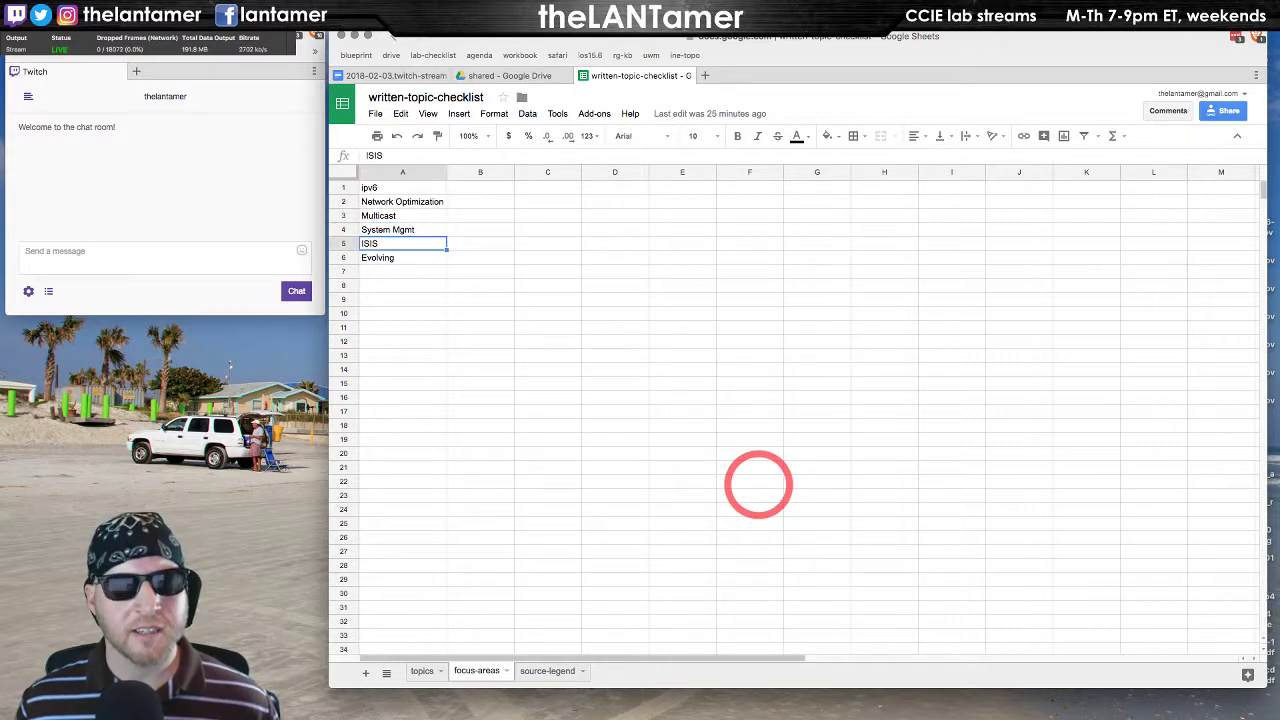
pyautogui.press('Down')
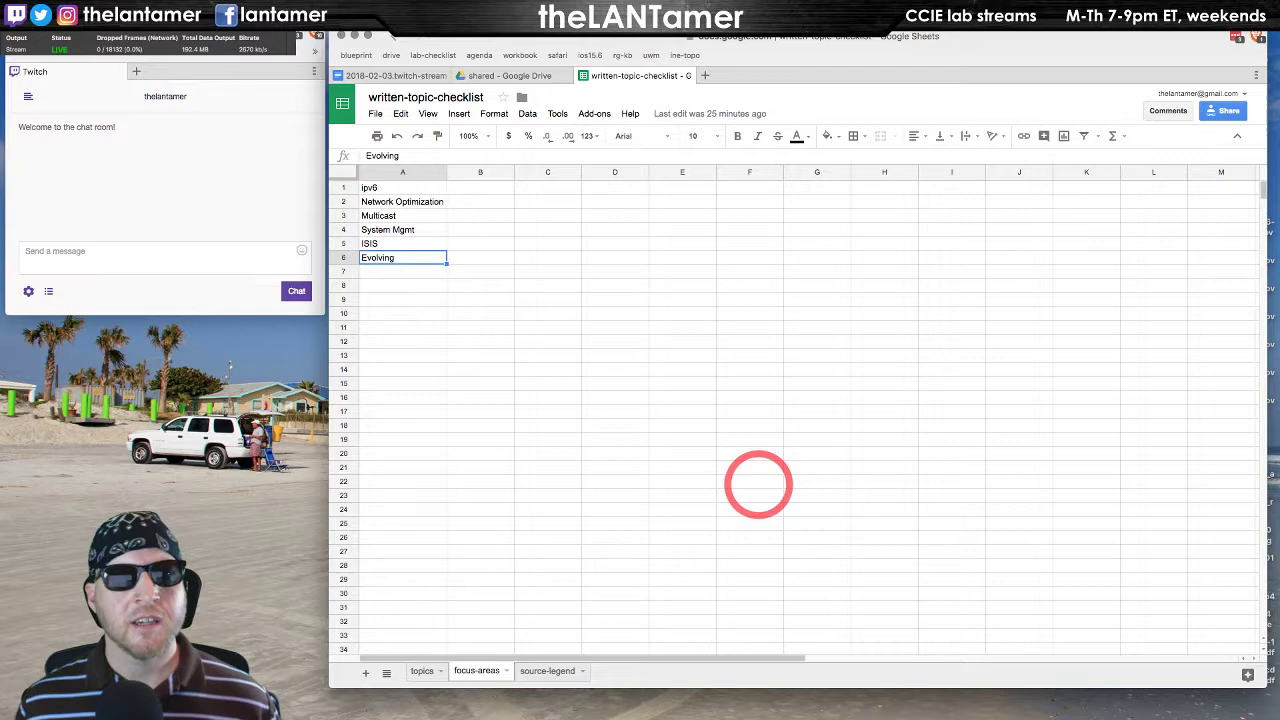
pyautogui.click(388, 187)
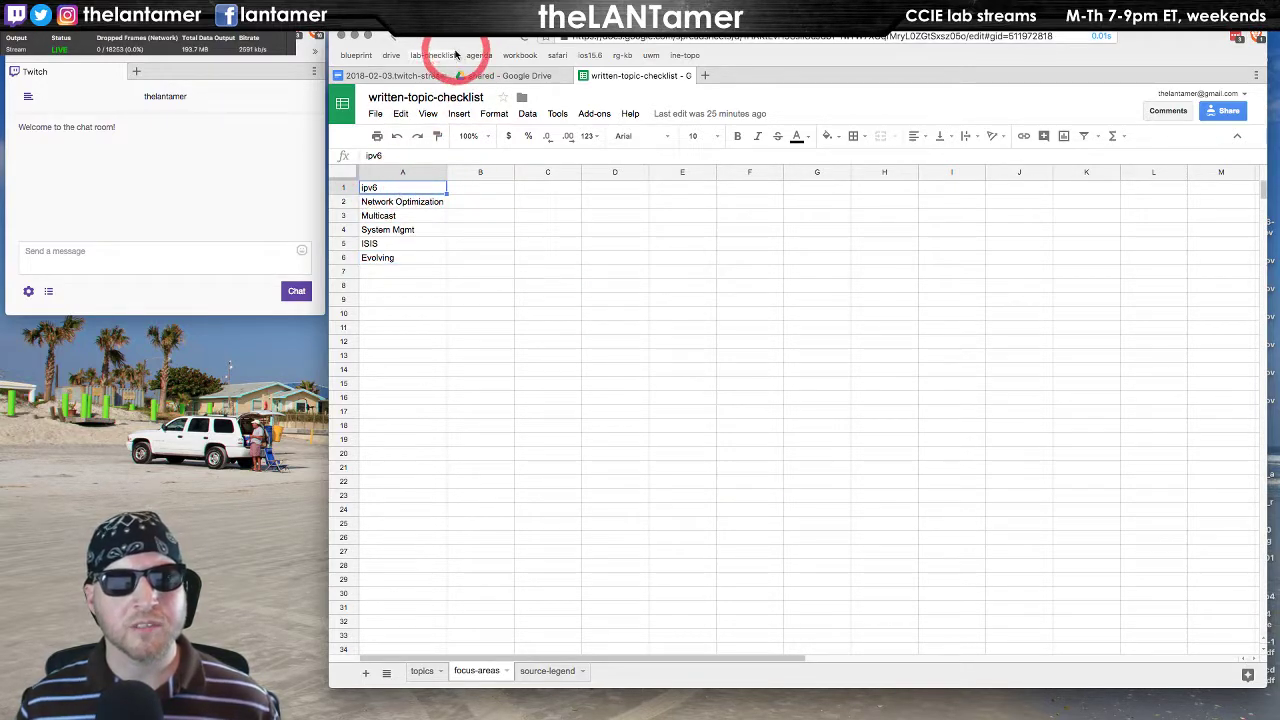
pyautogui.click(405, 257)
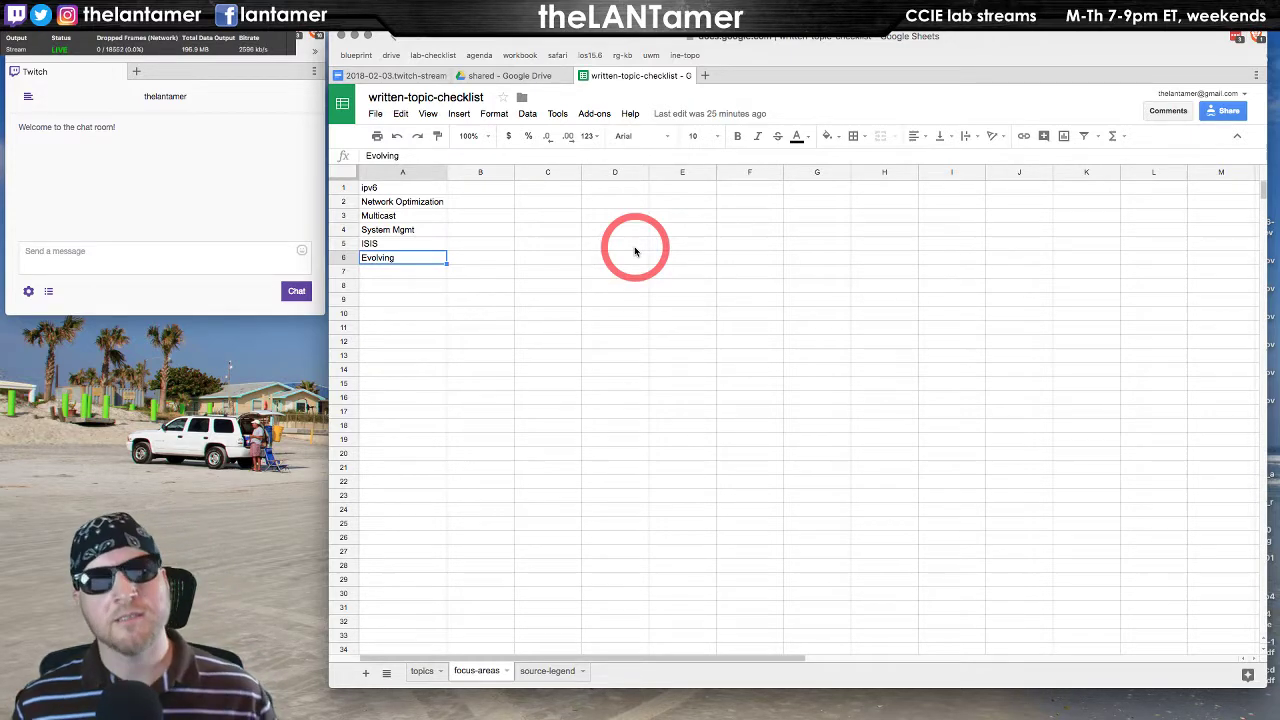
pyautogui.press('Up')
pyautogui.press('Up')
pyautogui.press('Up')
pyautogui.press('Up')
pyautogui.press('Up')
pyautogui.press('Down')
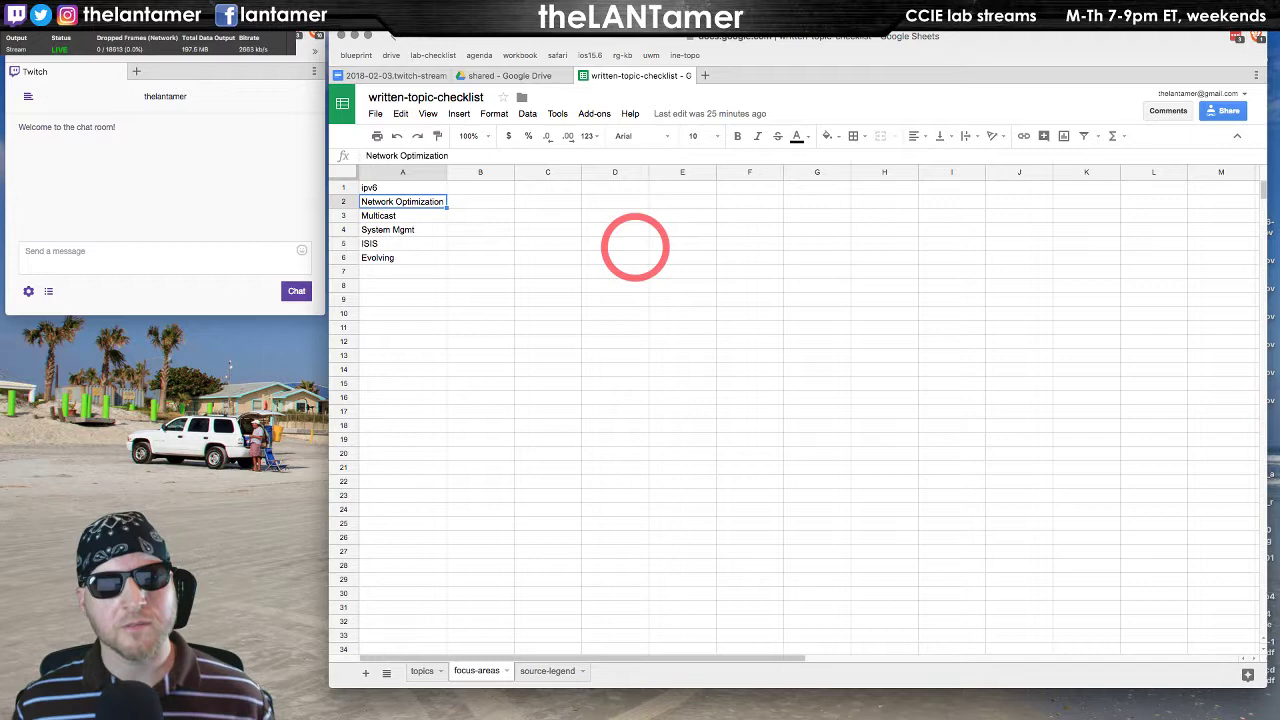
pyautogui.press('Up')
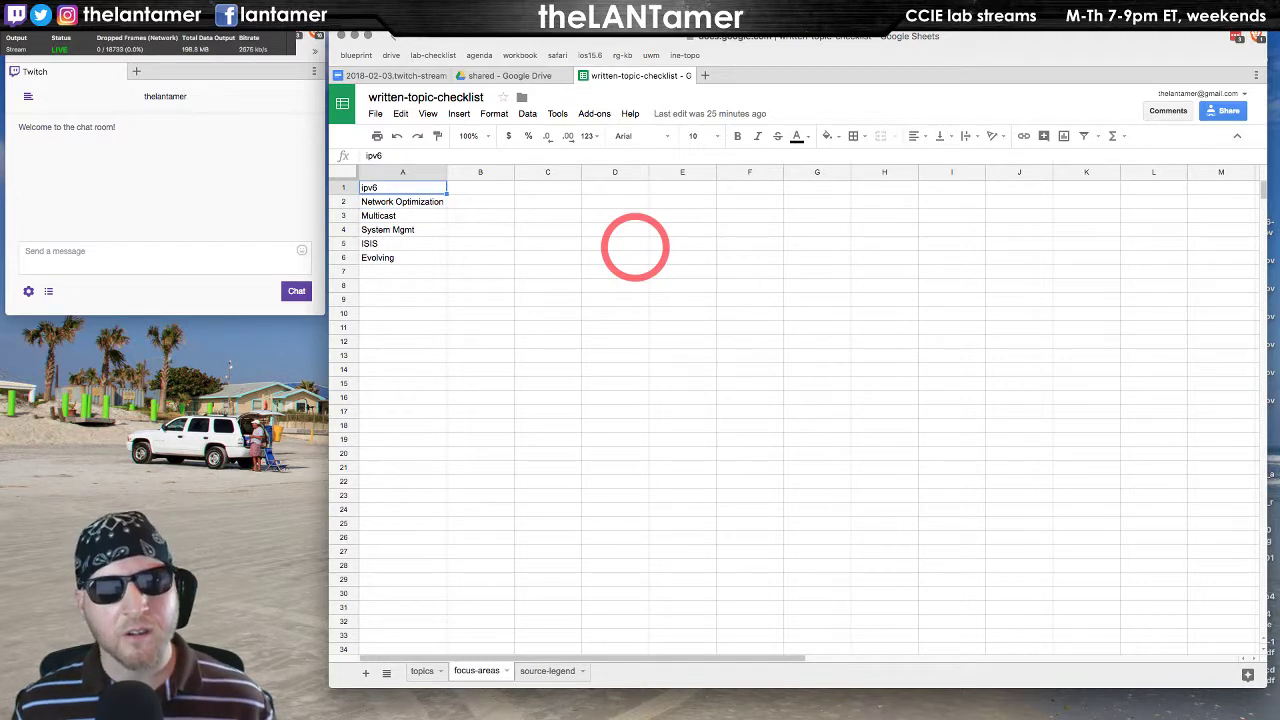
pyautogui.press('Down')
pyautogui.press('Down')
pyautogui.press('Down')
pyautogui.press('Down')
pyautogui.press('Down')
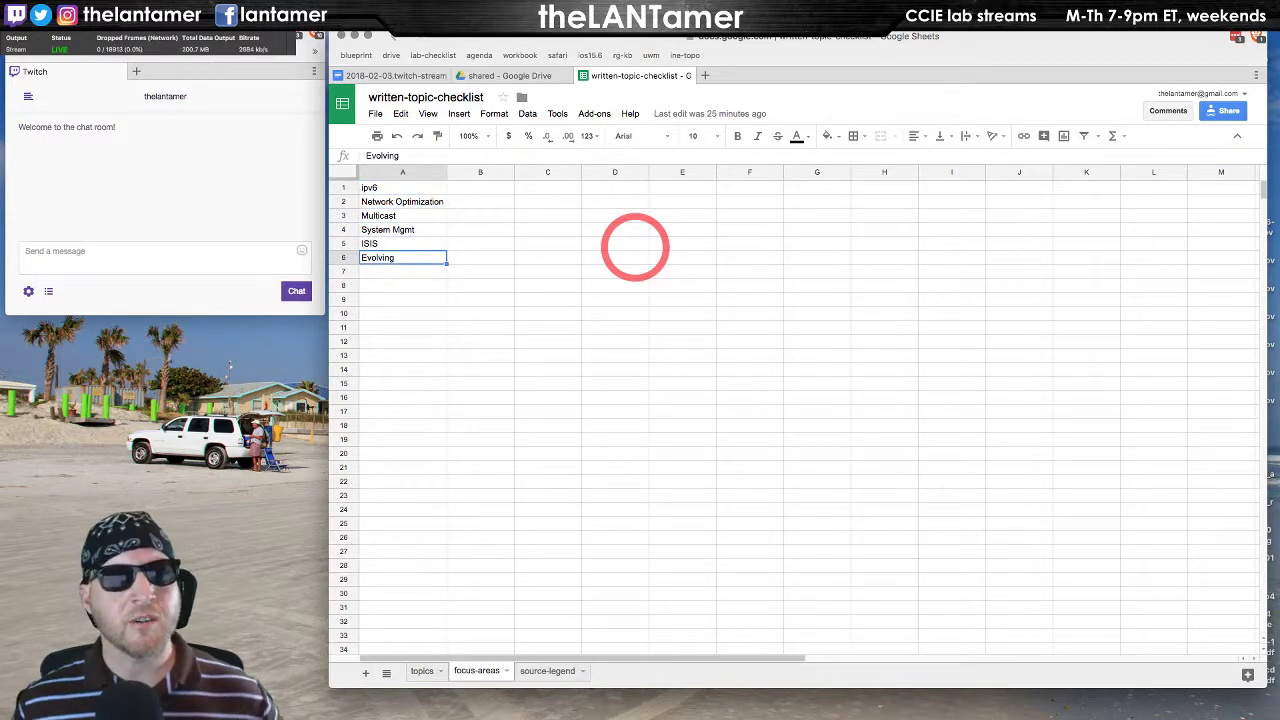
pyautogui.press('Up')
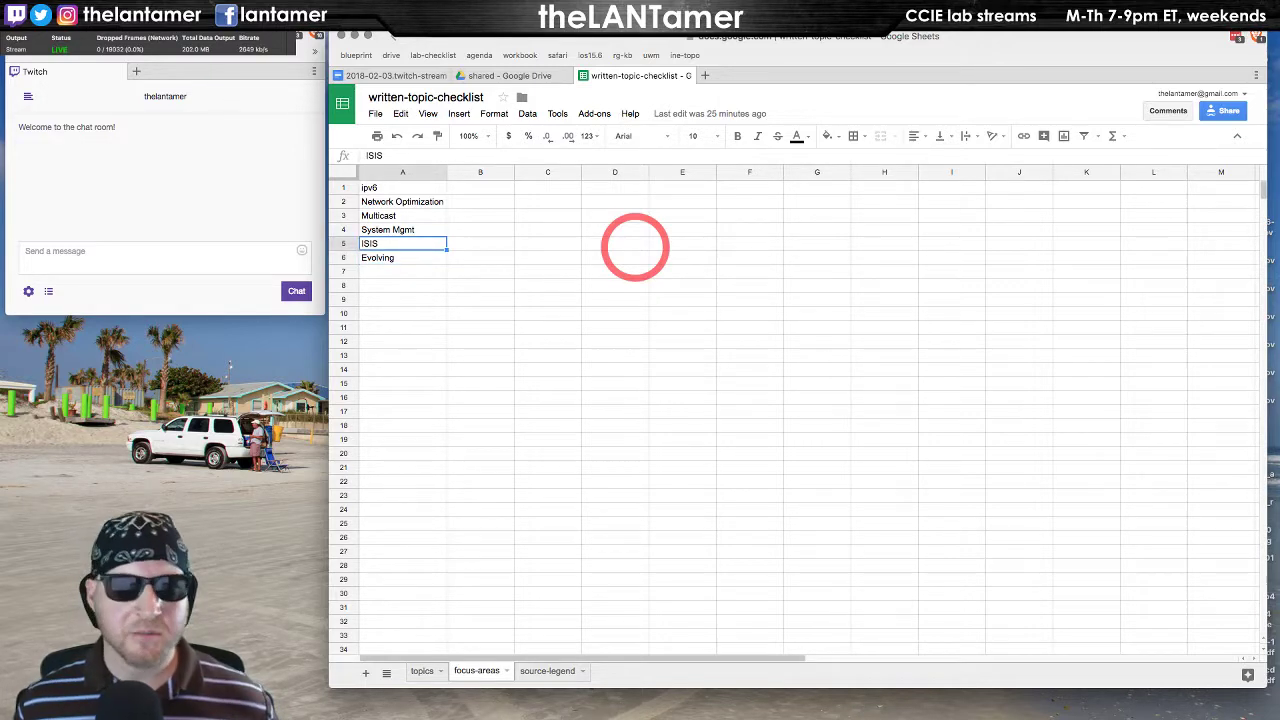
pyautogui.press('Up')
pyautogui.press('Down')
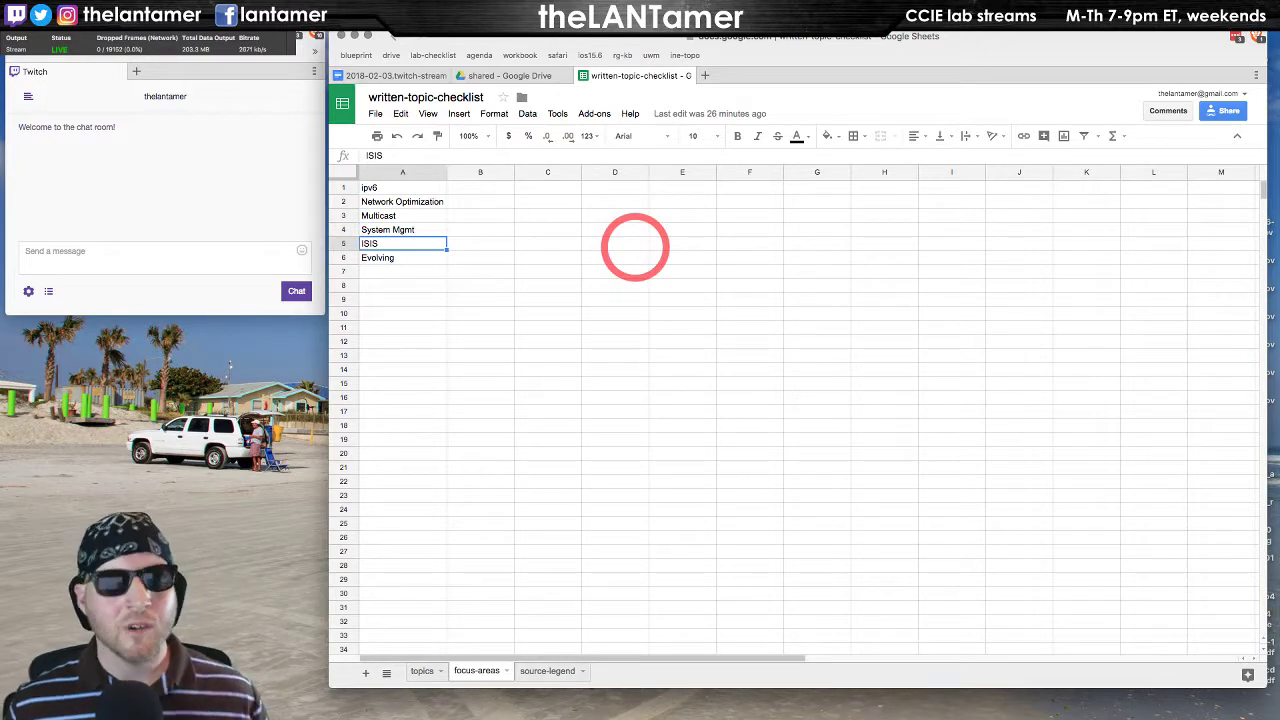
pyautogui.press('Down')
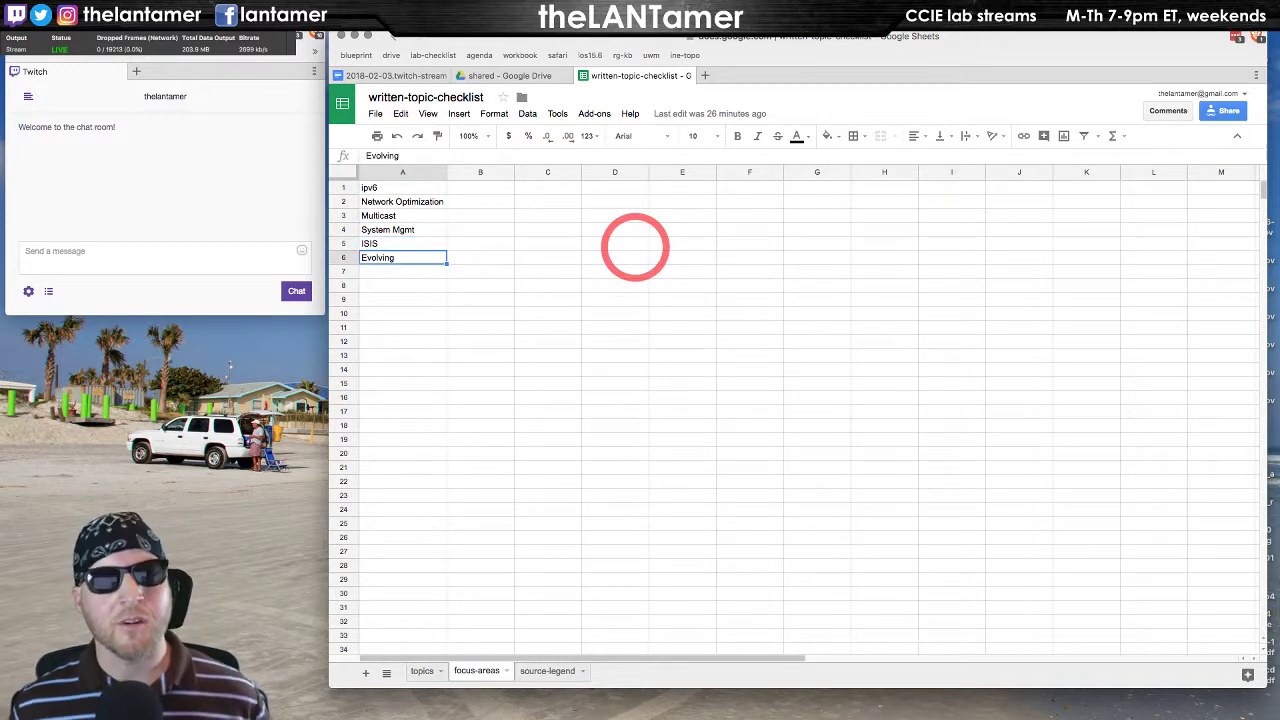
pyautogui.press('Up')
pyautogui.press('Up')
pyautogui.press('Up')
pyautogui.press('Down')
pyautogui.press('Down')
pyautogui.press('Down')
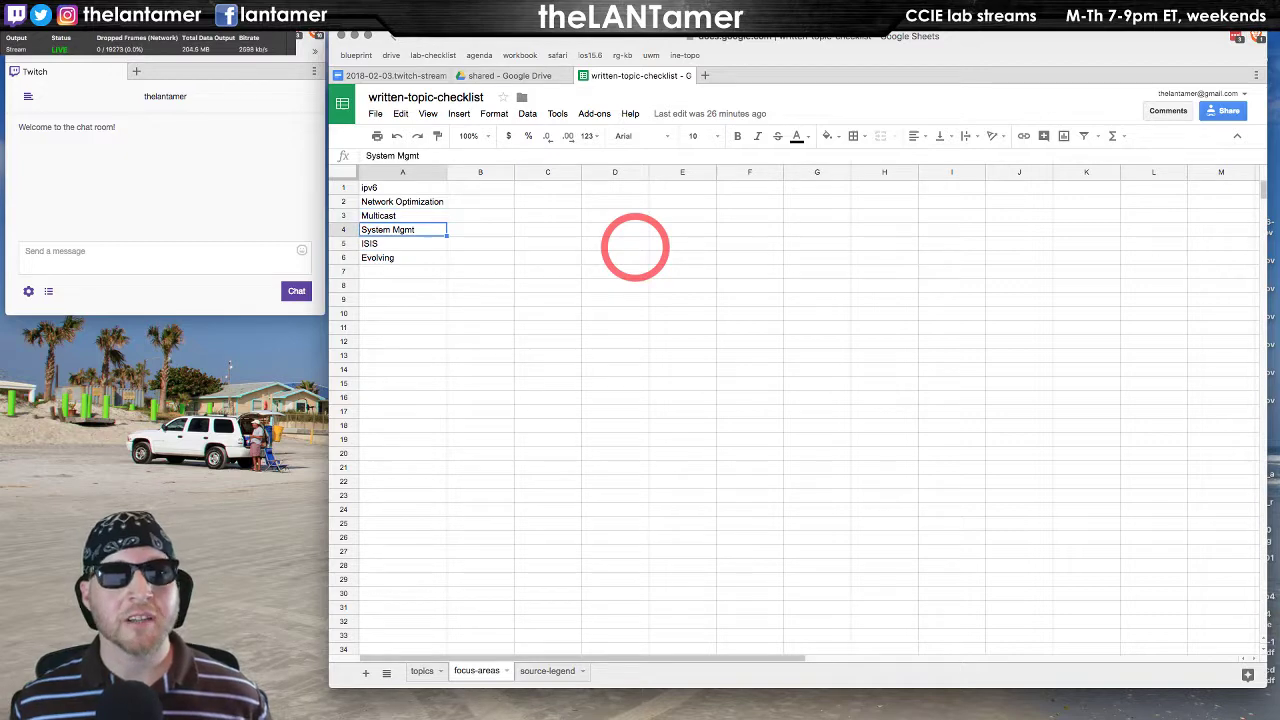
pyautogui.press('Up')
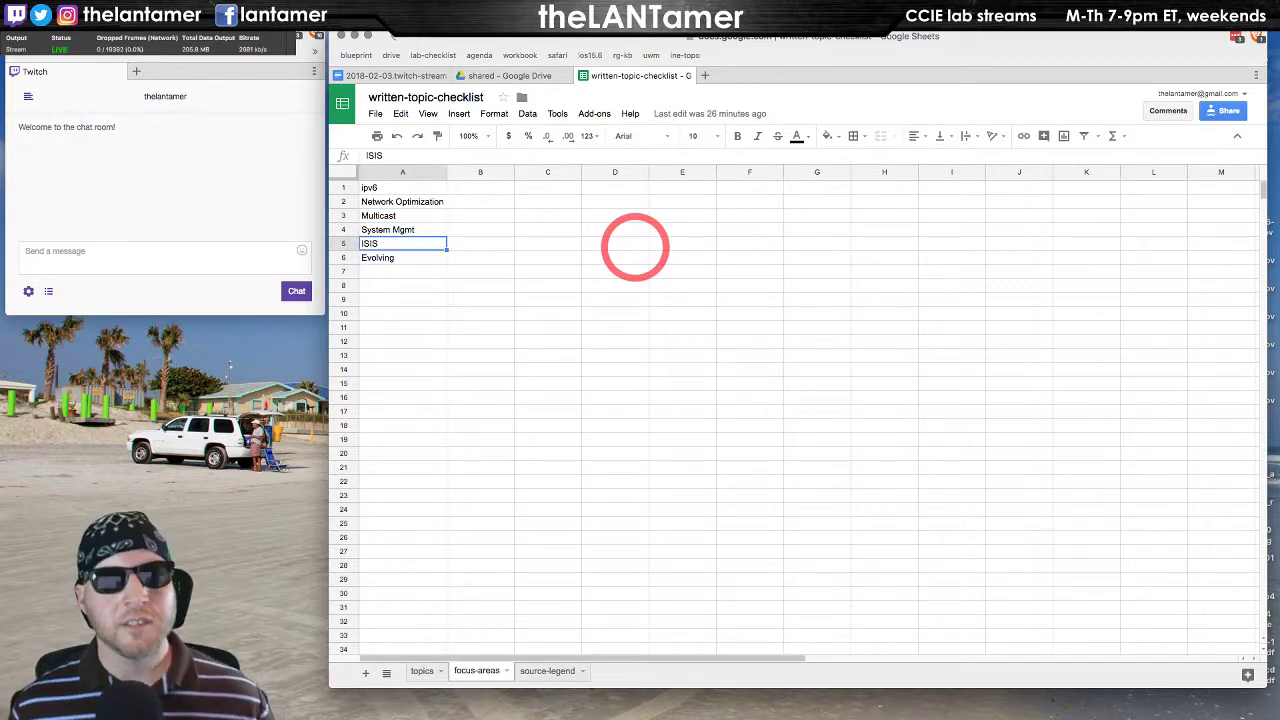
pyautogui.click(378, 188)
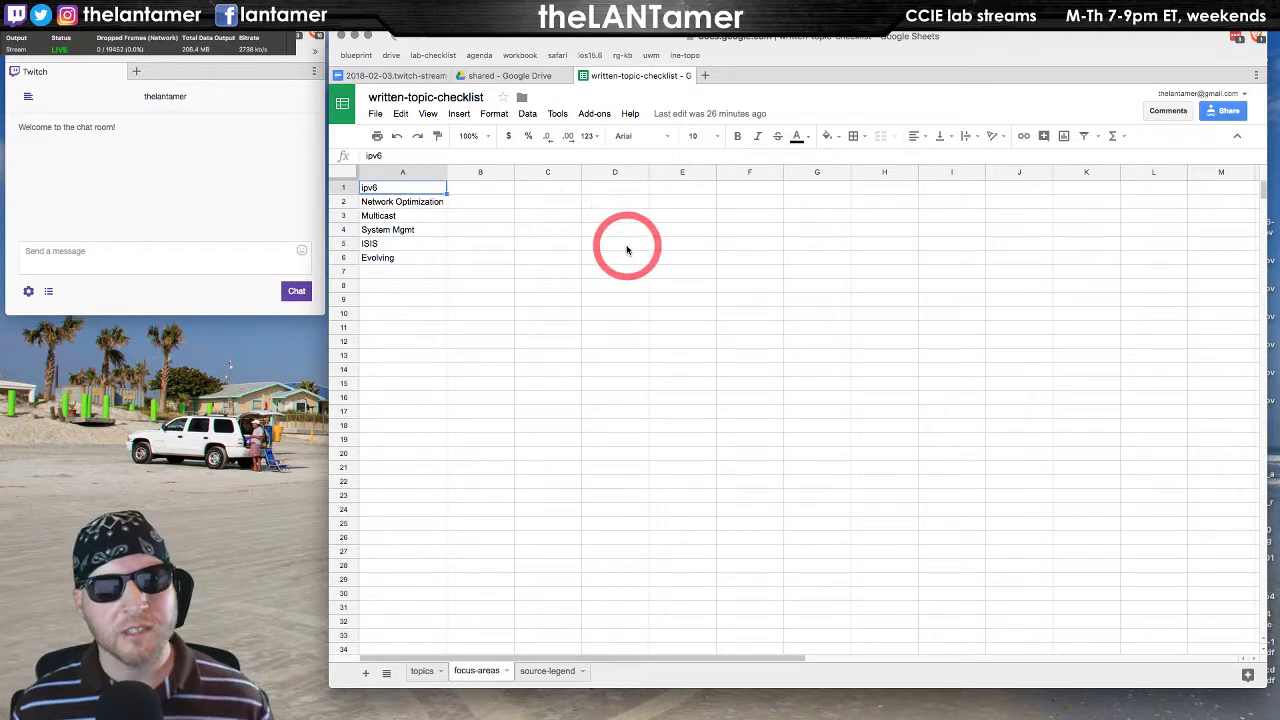
pyautogui.press('Down')
pyautogui.press('Down')
pyautogui.press('Down')
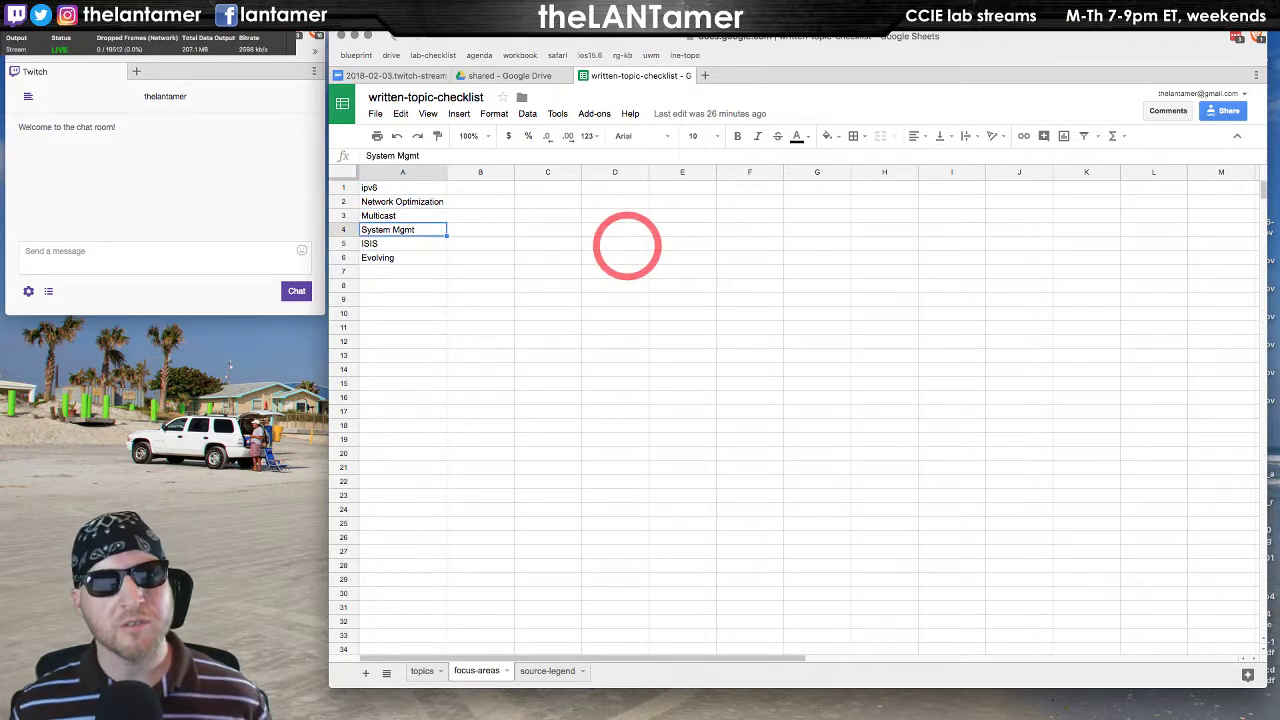
pyautogui.press('Down')
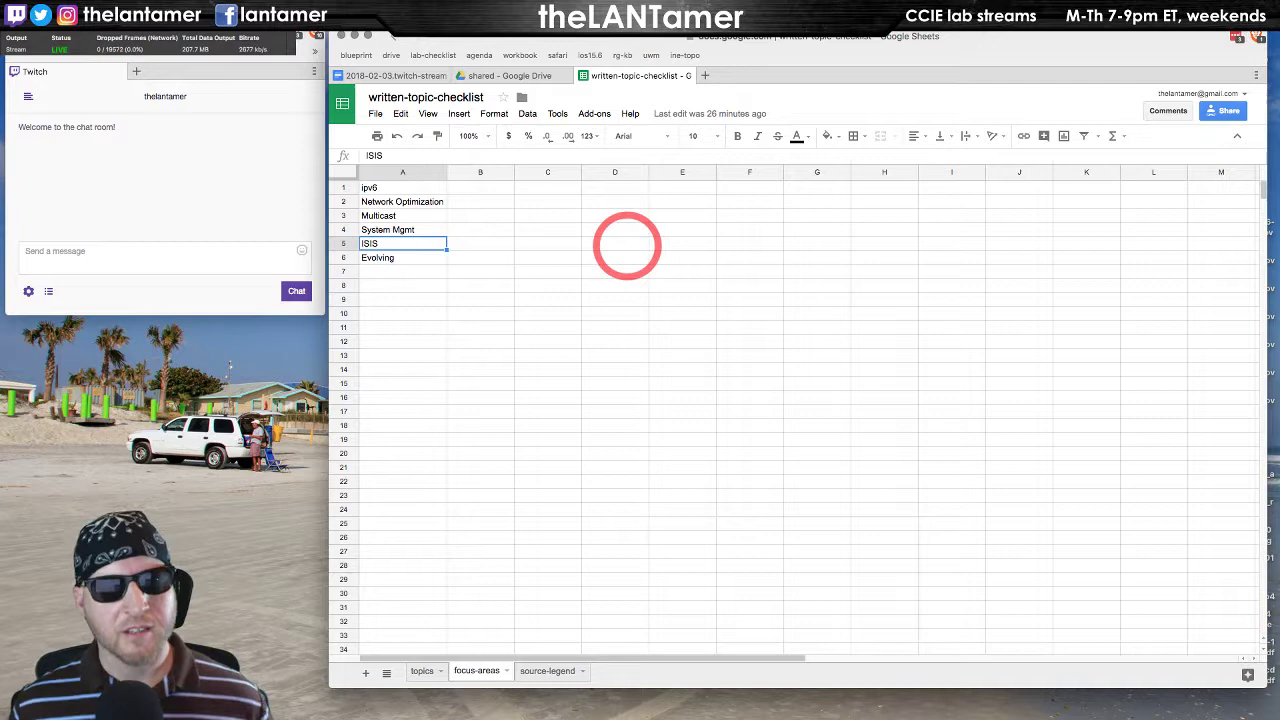
pyautogui.press('Down')
pyautogui.press('Up')
pyautogui.press('Down')
pyautogui.press('Up')
pyautogui.press('Up')
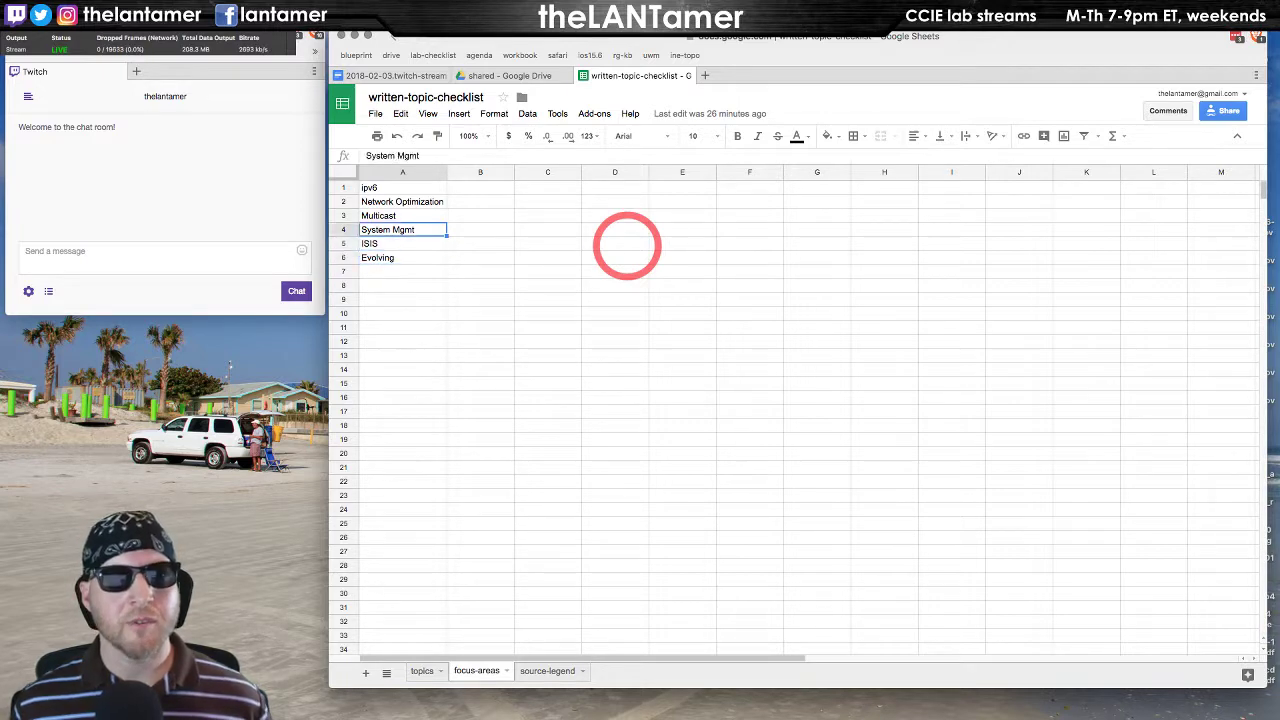
pyautogui.press('Up')
pyautogui.press('Up')
pyautogui.press('Up')
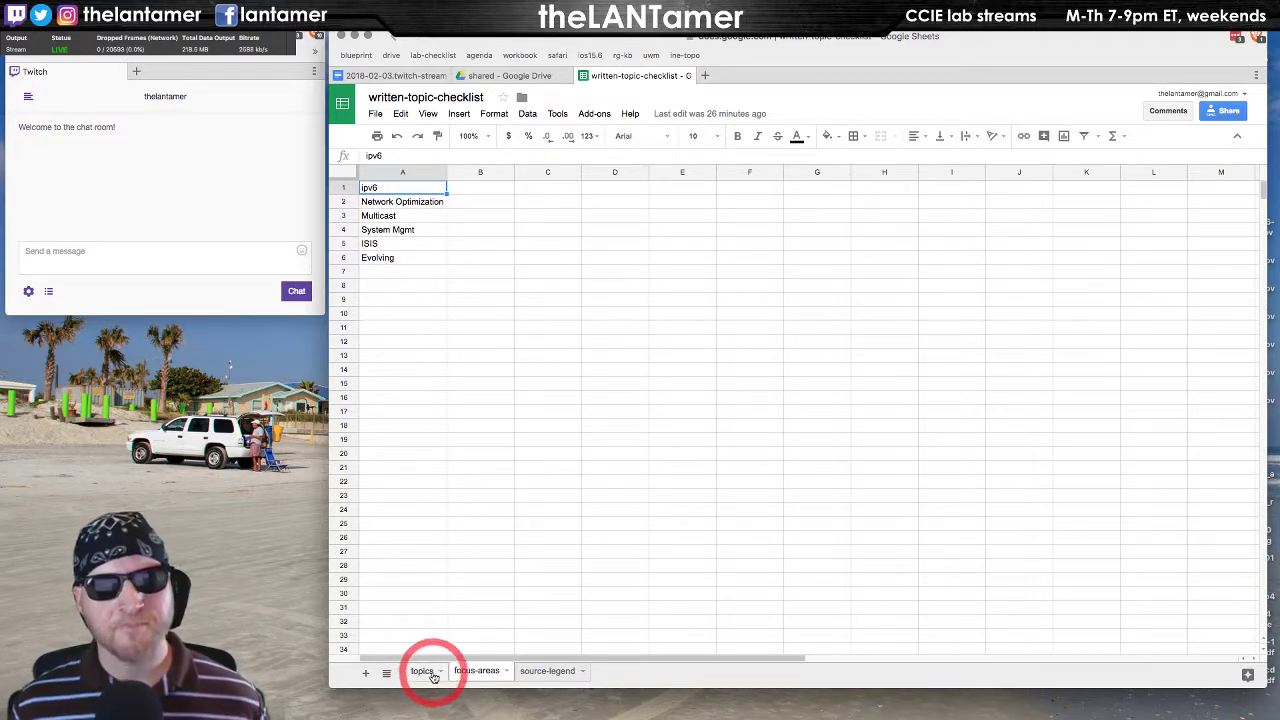
pyautogui.click(422, 671)
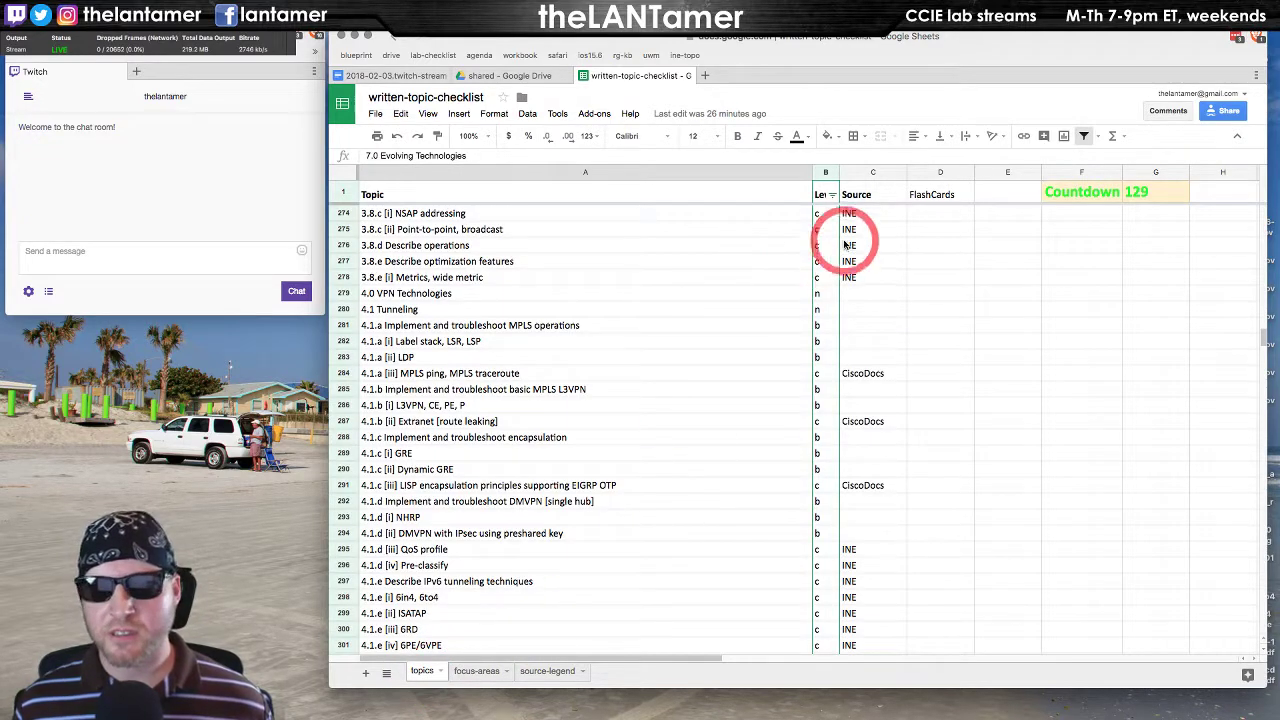
pyautogui.click(452, 392)
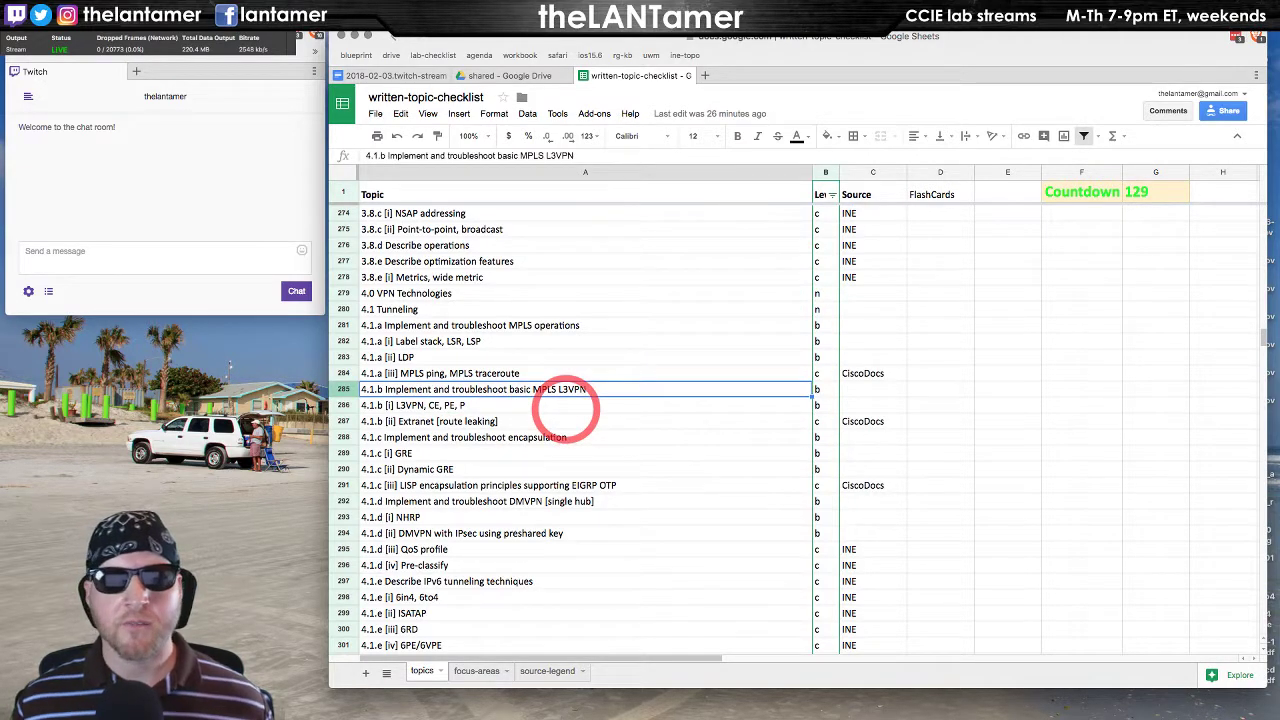
pyautogui.press('Right')
pyautogui.press('Right')
pyautogui.press('Left')
pyautogui.press('Left')
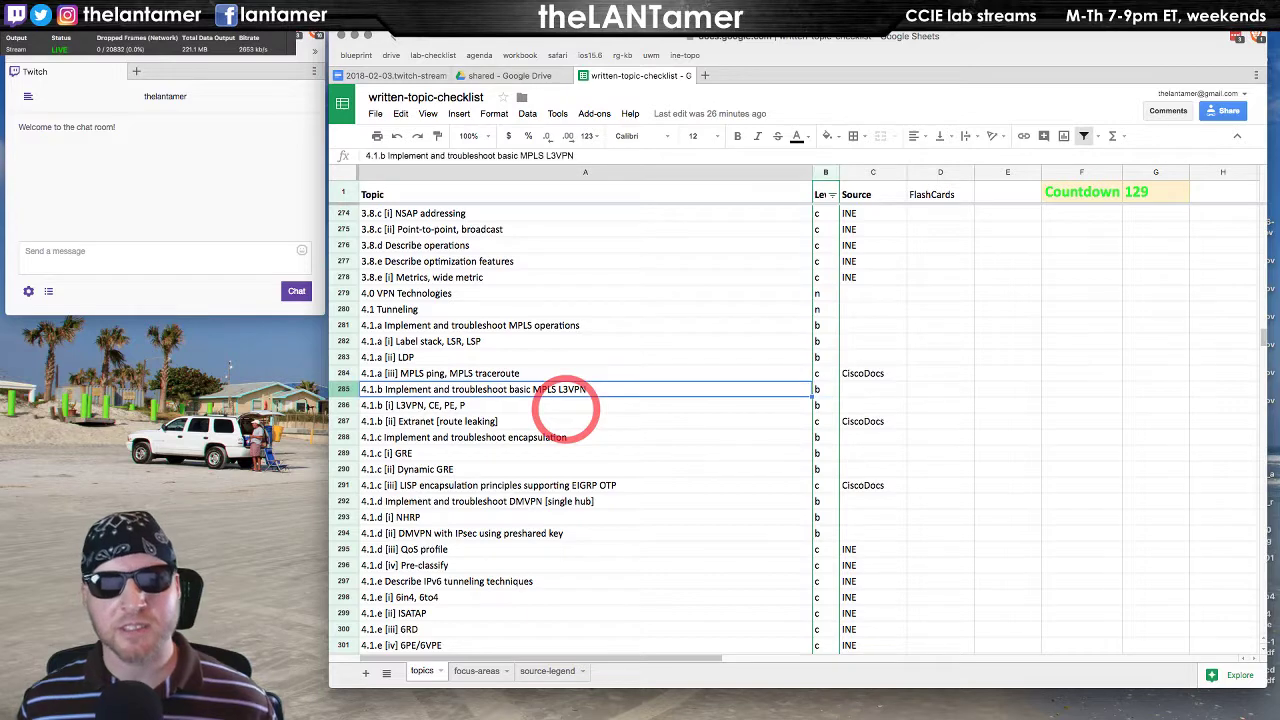
pyautogui.click(478, 671)
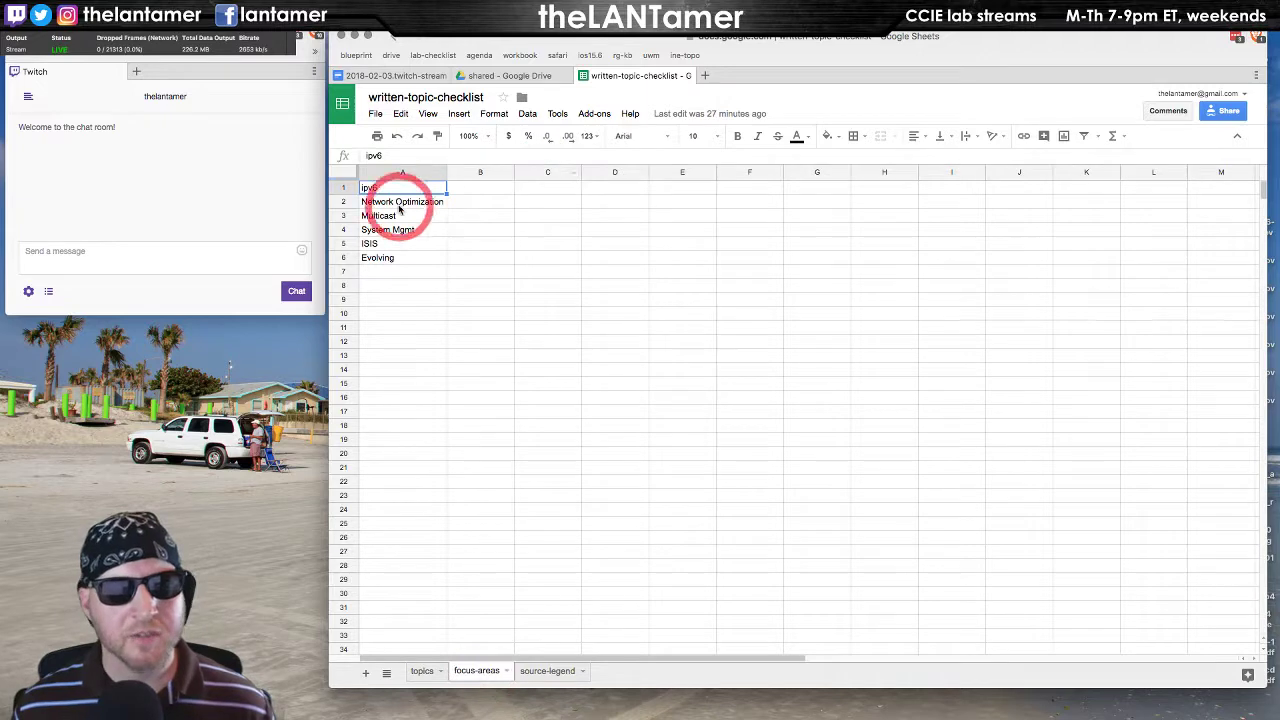
# - Return to the topics sheet and review the INE source entry in C274 and nearby rows
pyautogui.click(424, 672)
pyautogui.click(886, 216)
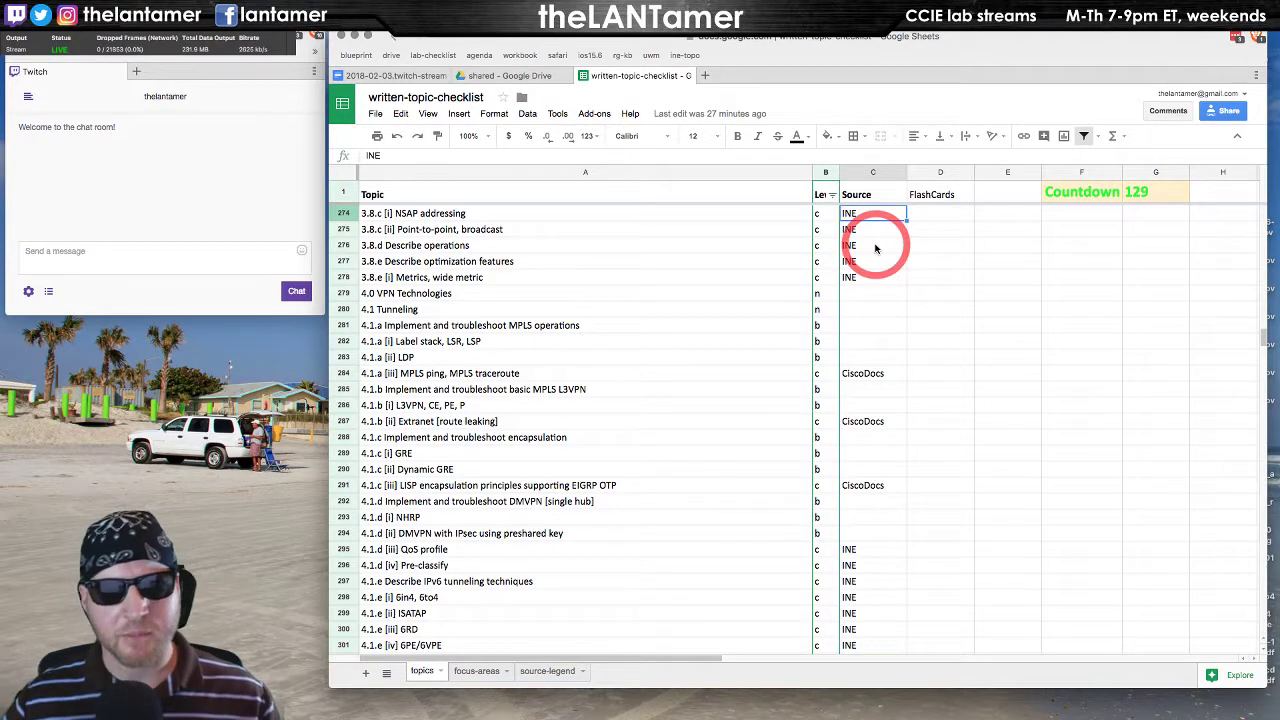
pyautogui.scroll(2, 873, 246)
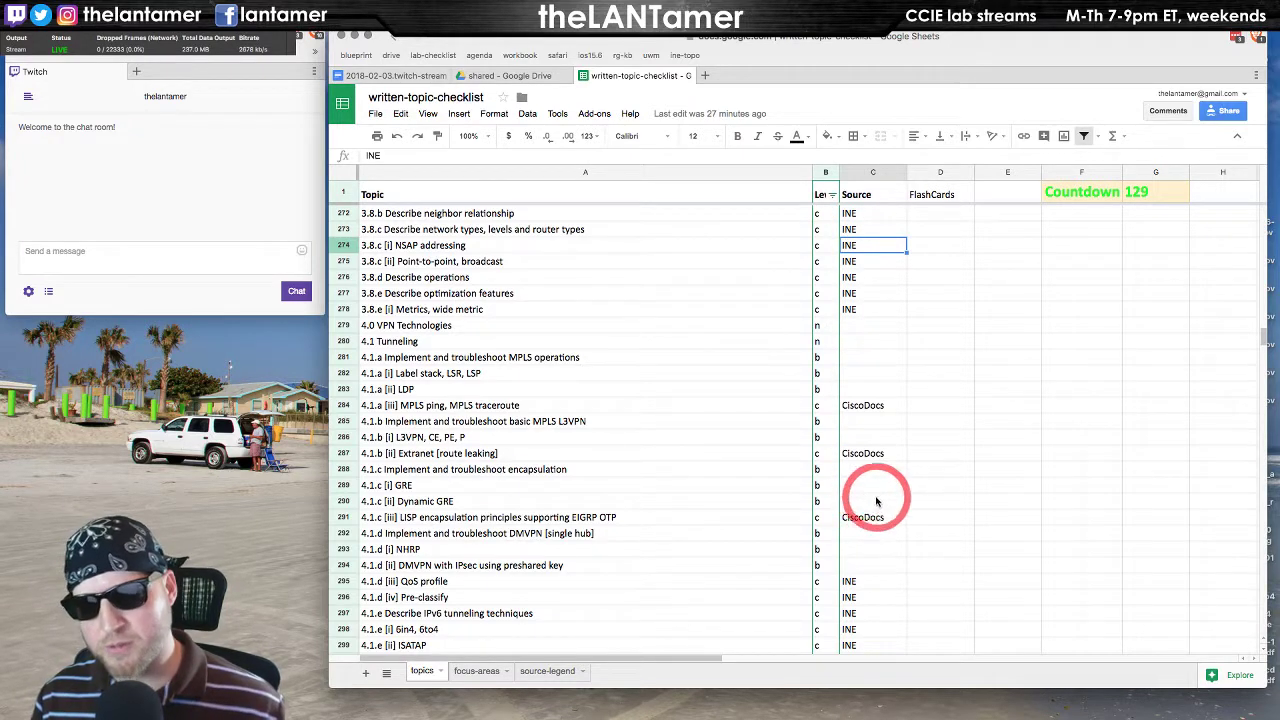
pyautogui.scroll(-3, 871, 491)
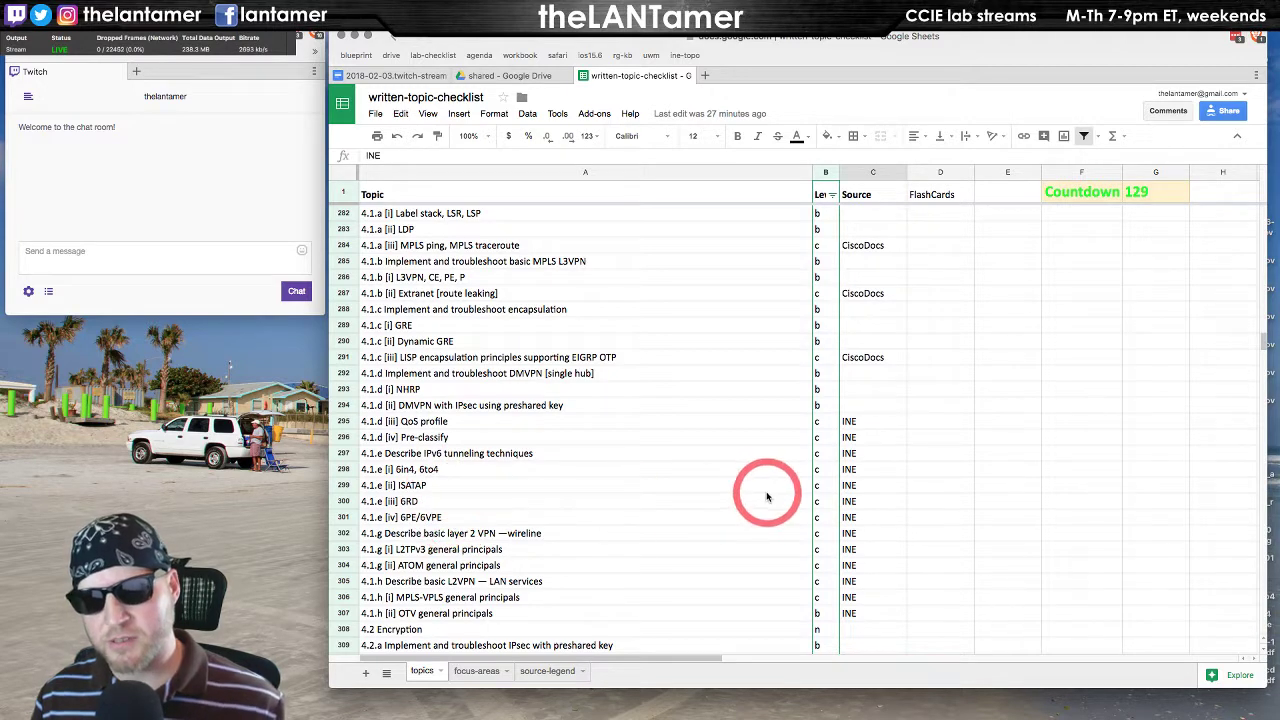
pyautogui.scroll(-1, 764, 494)
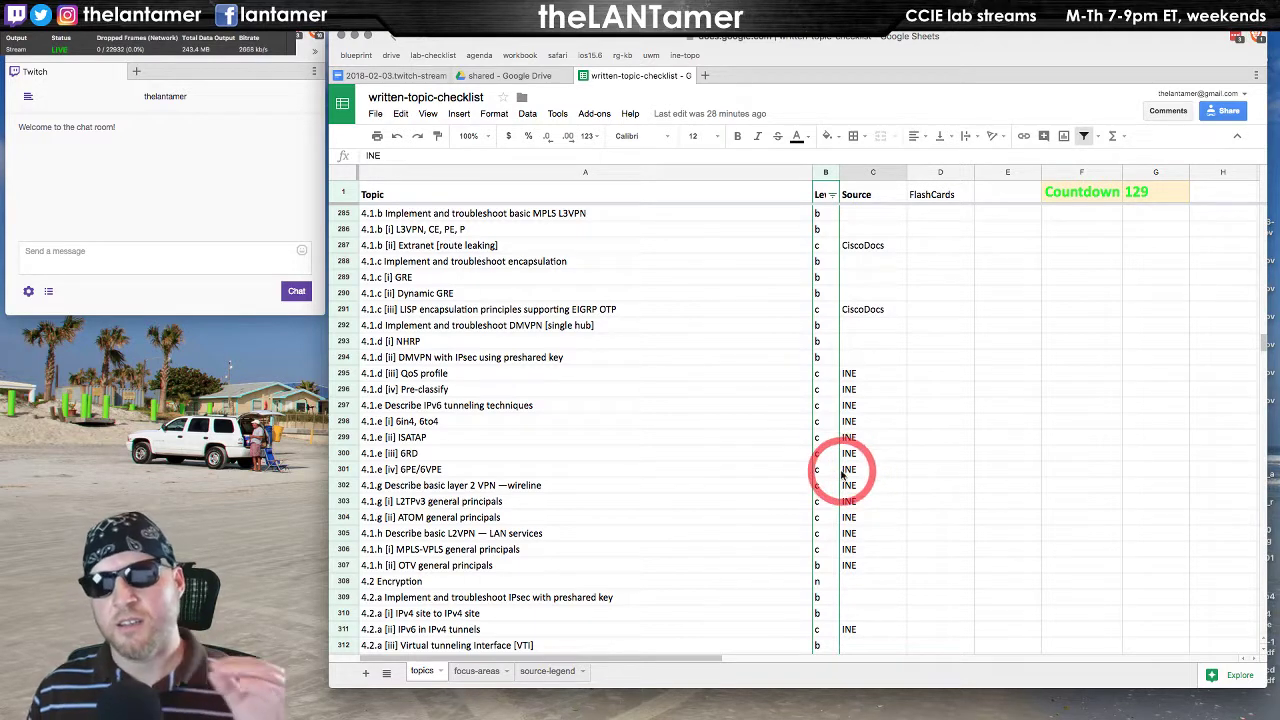
# - Select the FlashCards header in D1 and briefly glance at the other desktop
pyautogui.click(935, 197)
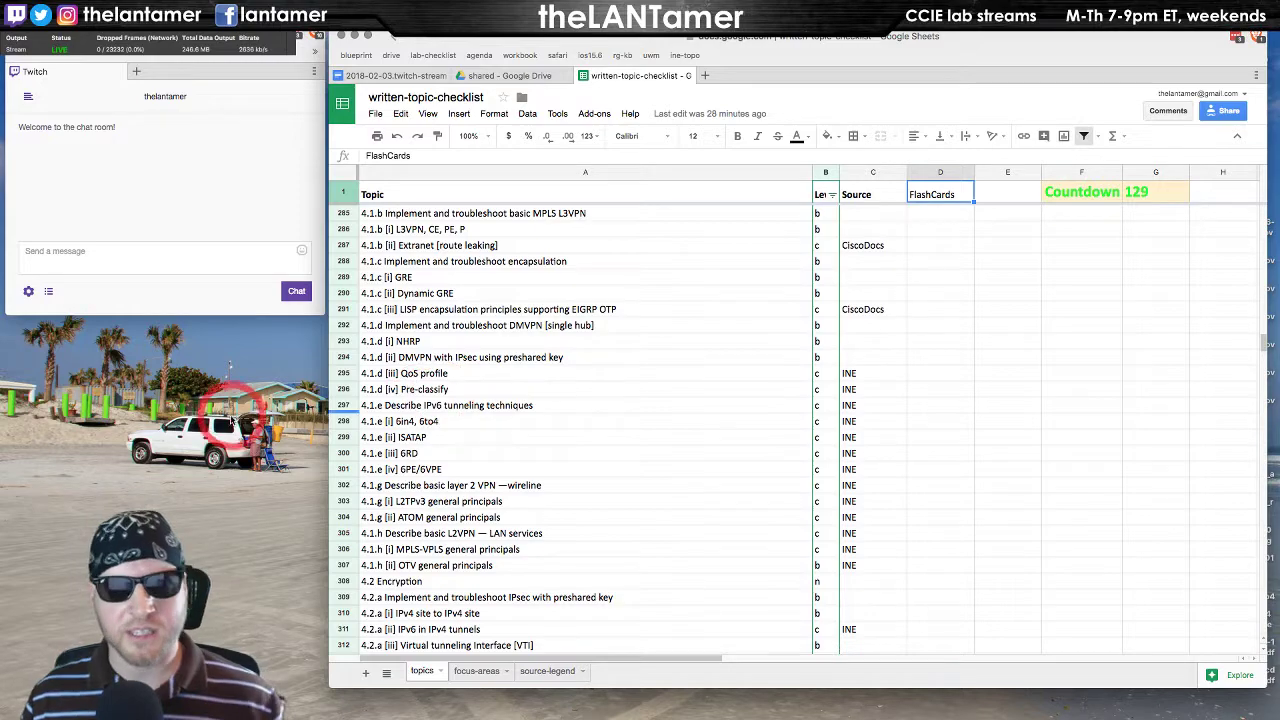
pyautogui.hotkey('ctrl', 'Right')
pyautogui.hotkey('ctrl', 'Left')
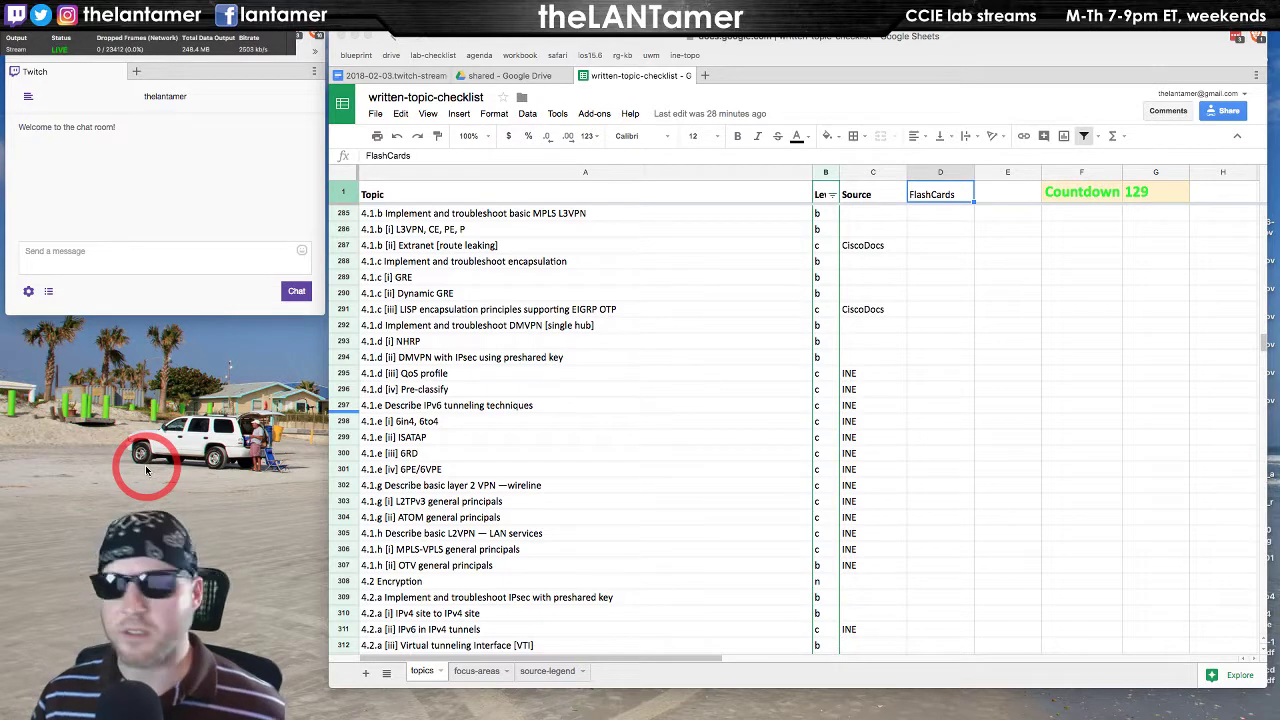
# - Start up the win7x64 virtual machine from VMware Fusion's library and position its console
pyautogui.hotkey('ctrl', 'Right')
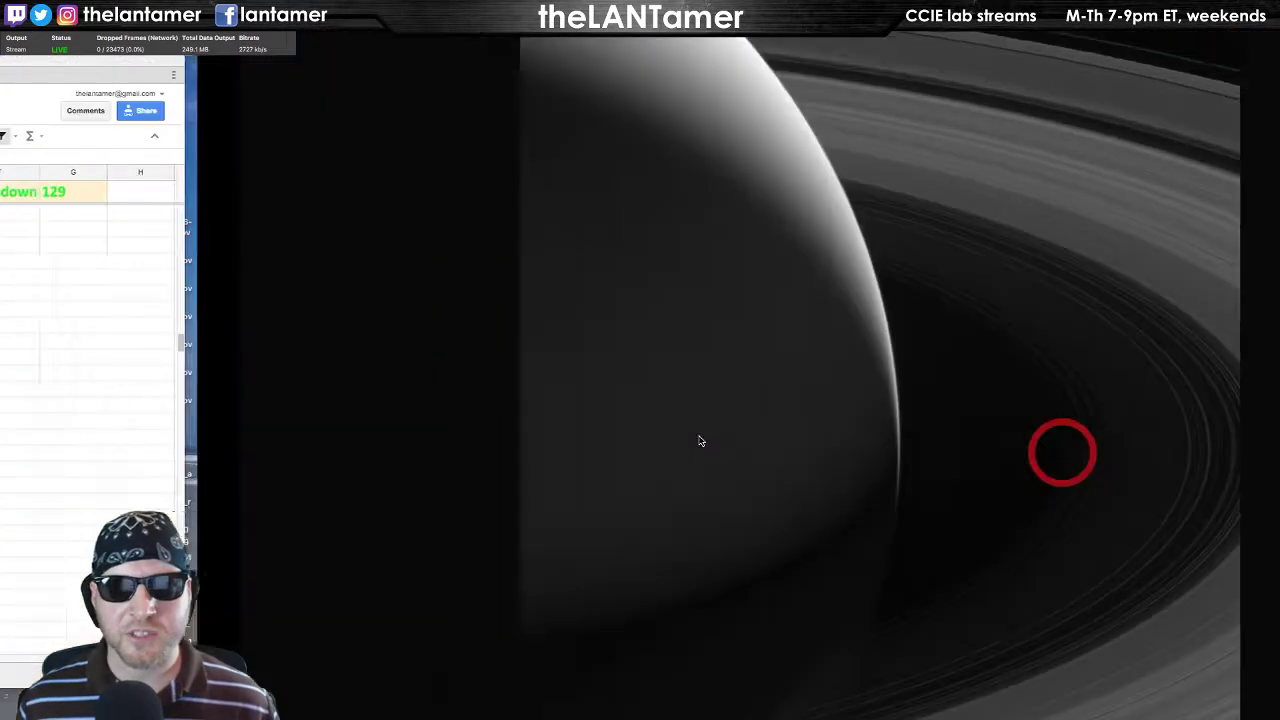
pyautogui.moveTo(610, 705)
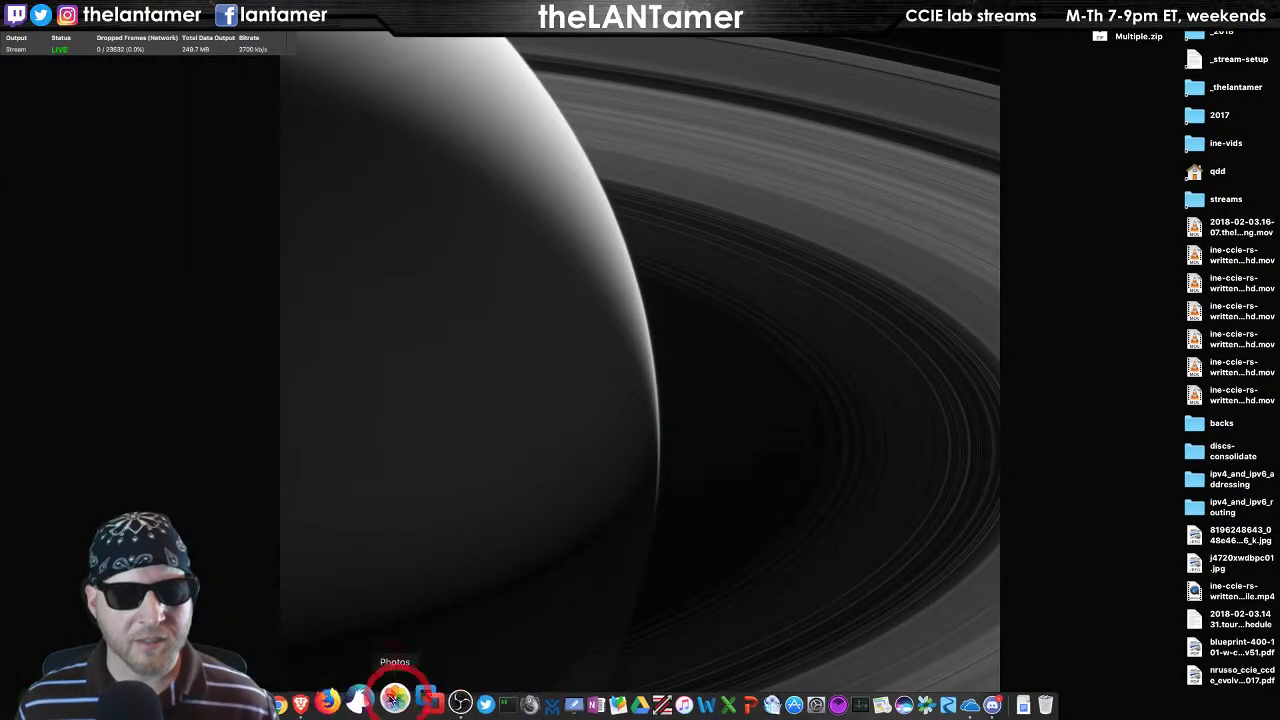
pyautogui.click(416, 700)
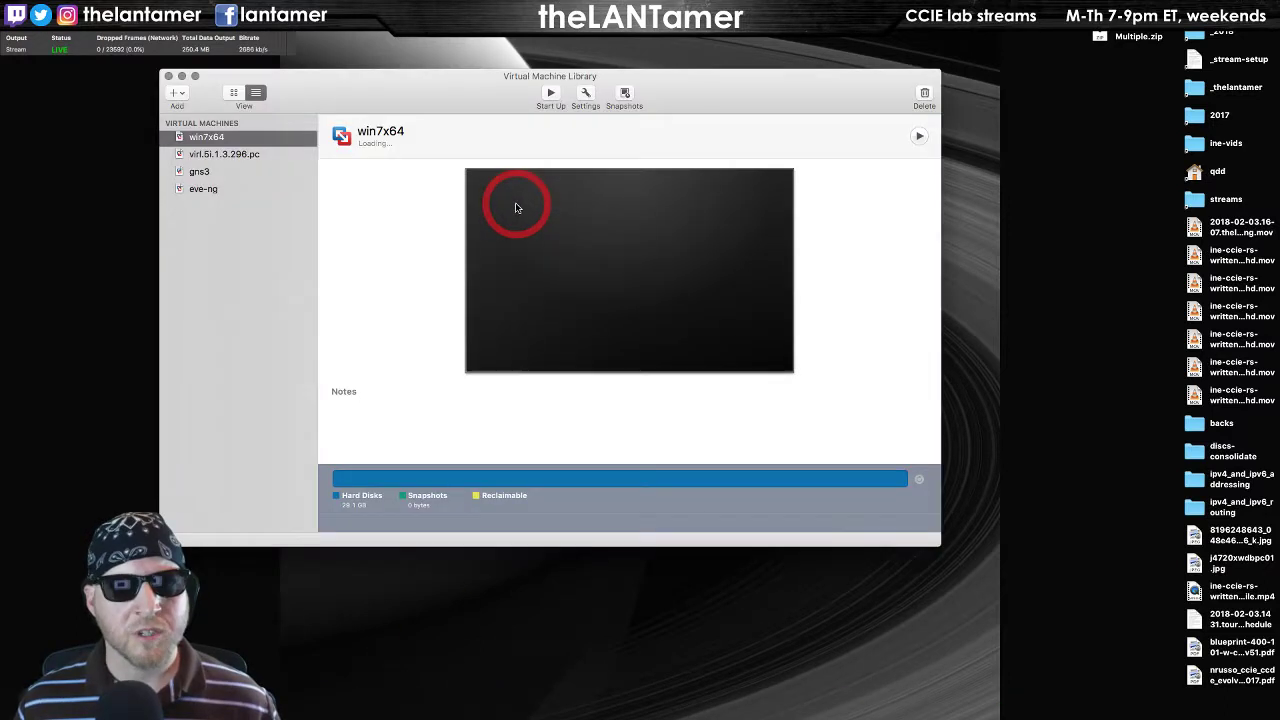
pyautogui.moveTo(349, 86); pyautogui.dragTo(439, 94)
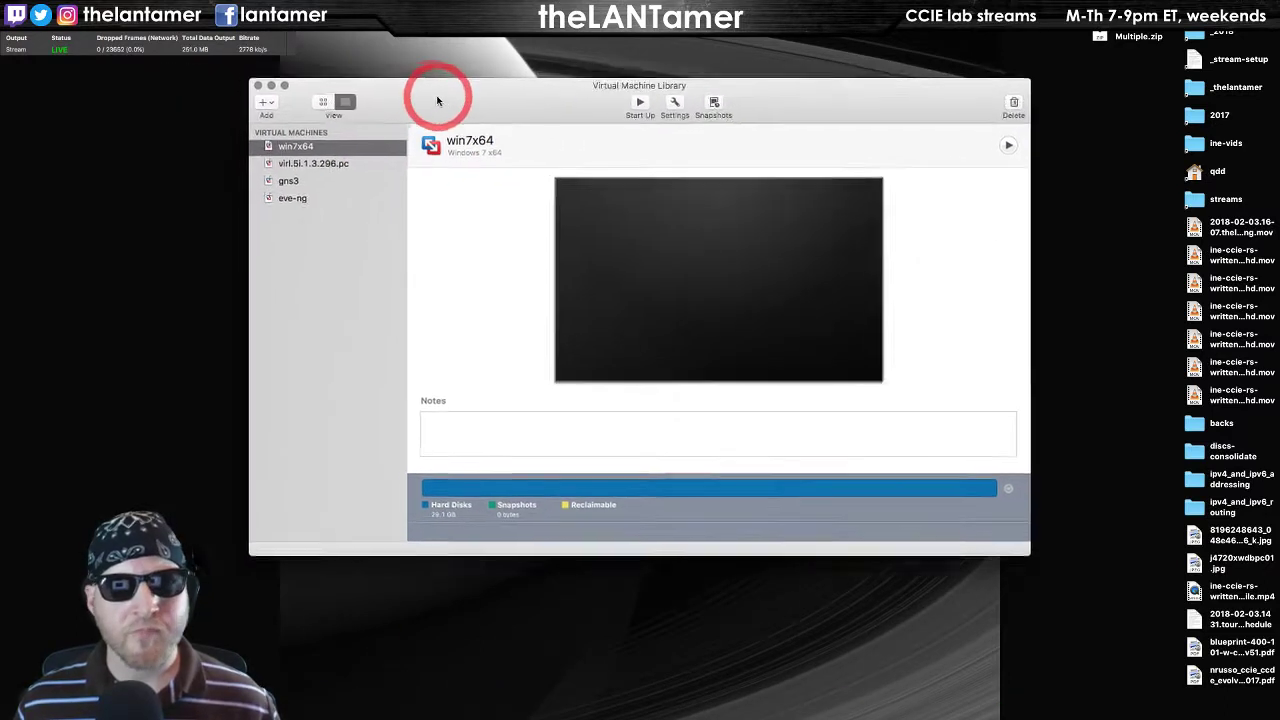
pyautogui.click(642, 100)
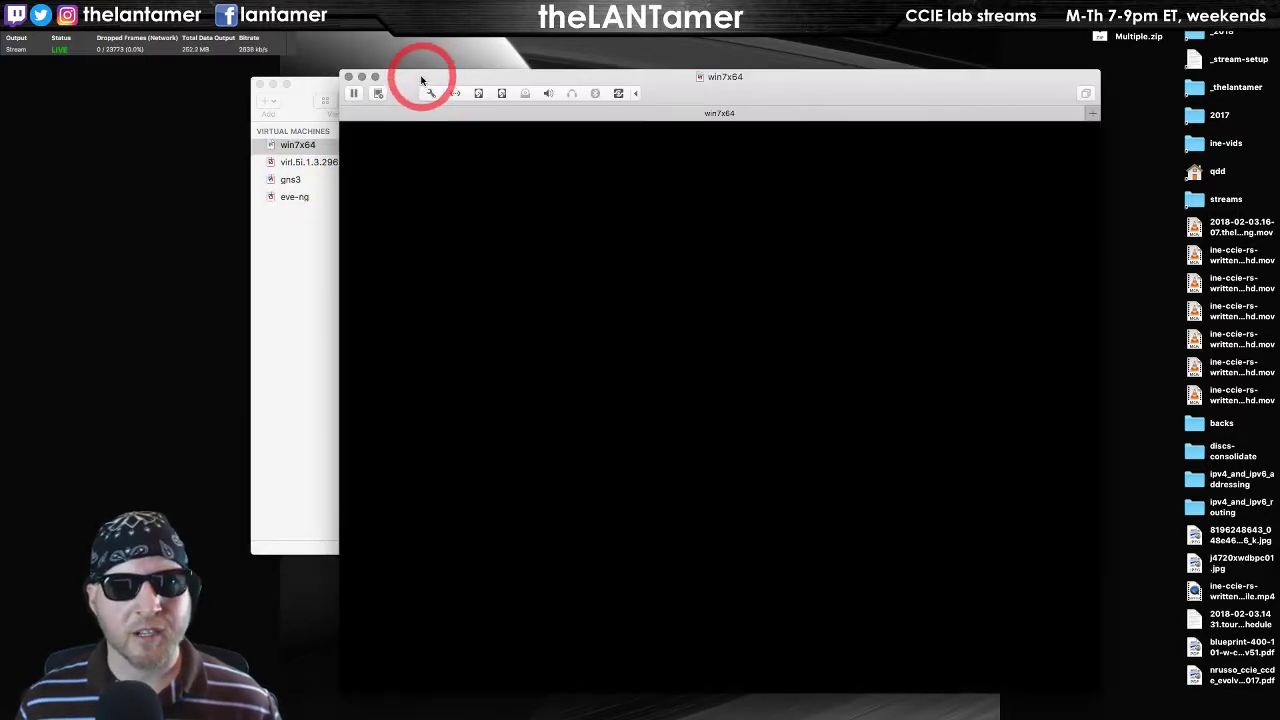
pyautogui.moveTo(428, 79)
pyautogui.mouseDown()
pyautogui.moveTo(321, 67)
pyautogui.moveTo(432, 67)
pyautogui.mouseUp()
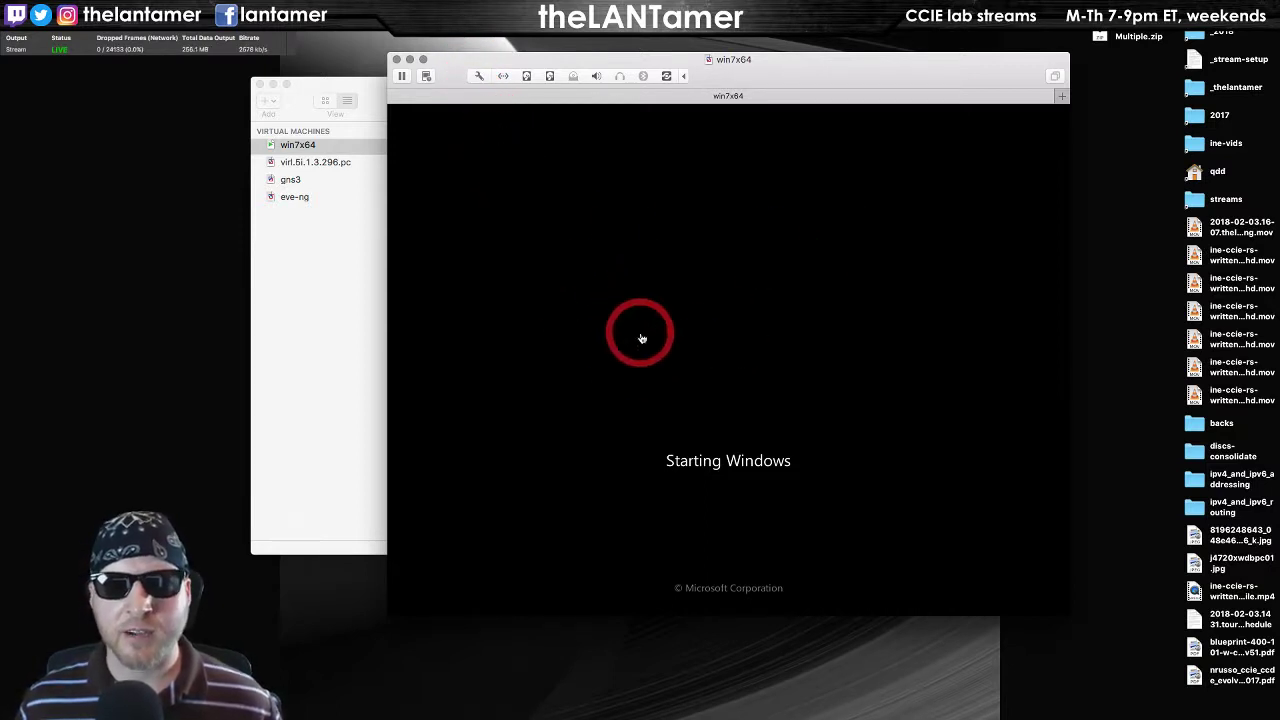
# - Return to the desktop with the spreadsheet and chat after one glance at the booting VM
pyautogui.hotkey('ctrl', 'Left')
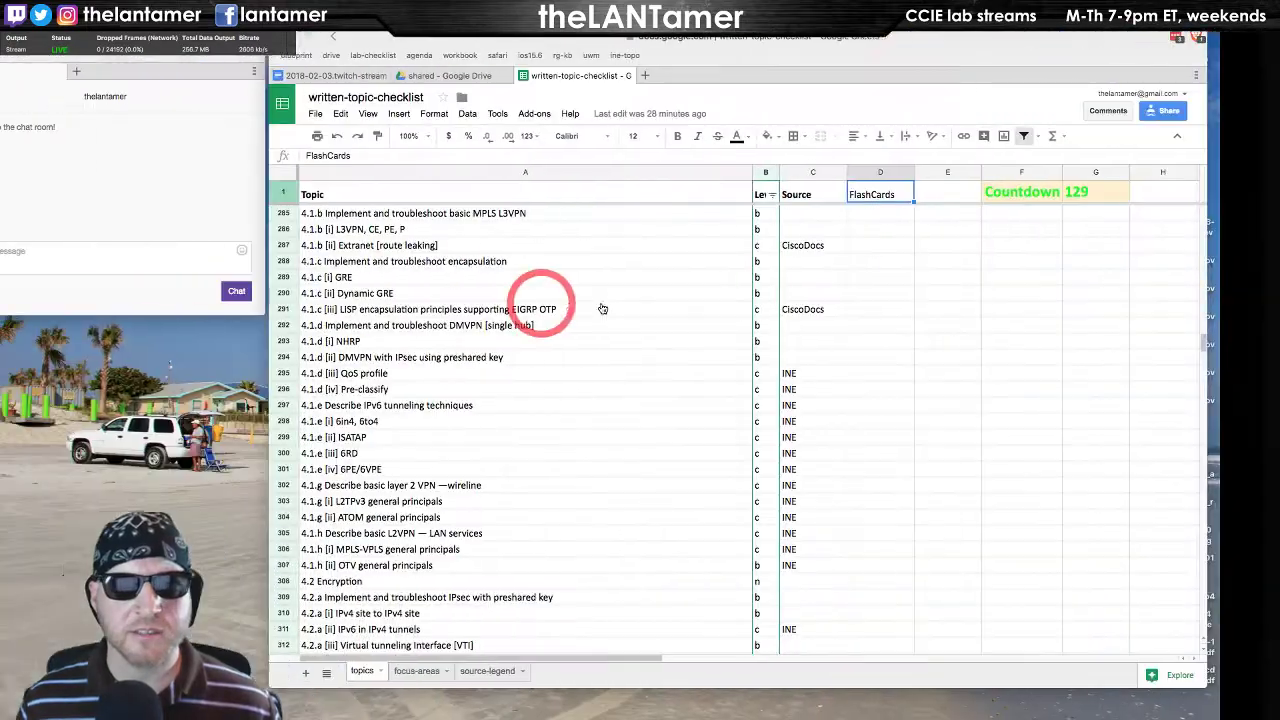
pyautogui.hotkey('ctrl', 'Right')
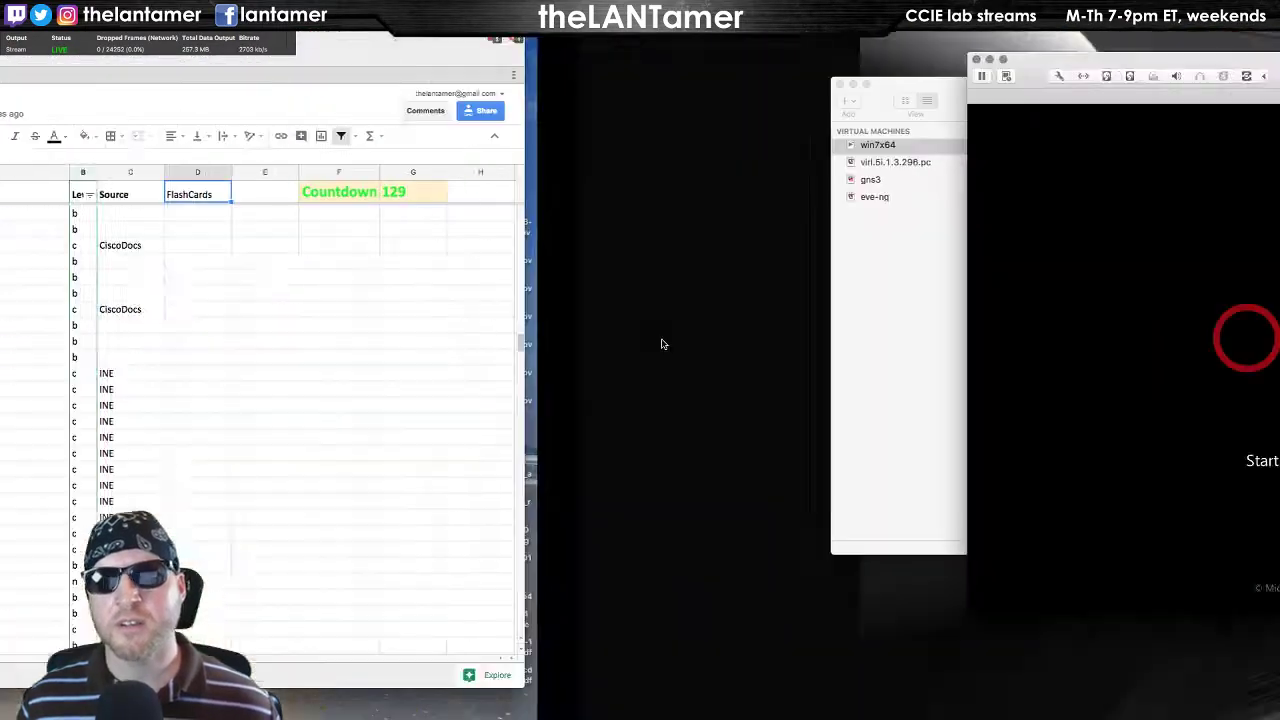
pyautogui.hotkey('ctrl', 'Left')
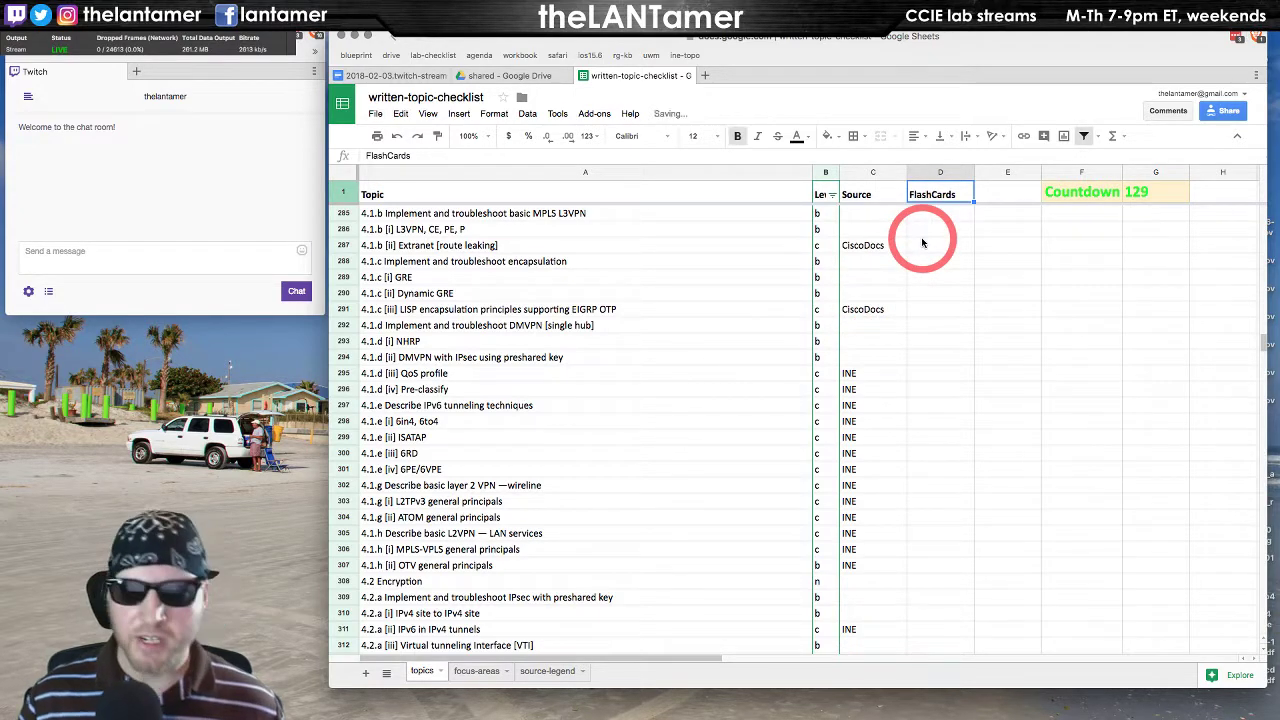
# - Review the EIGRP topic rows and select the Wide metric topic in A186
pyautogui.scroll(10, 835, 315)
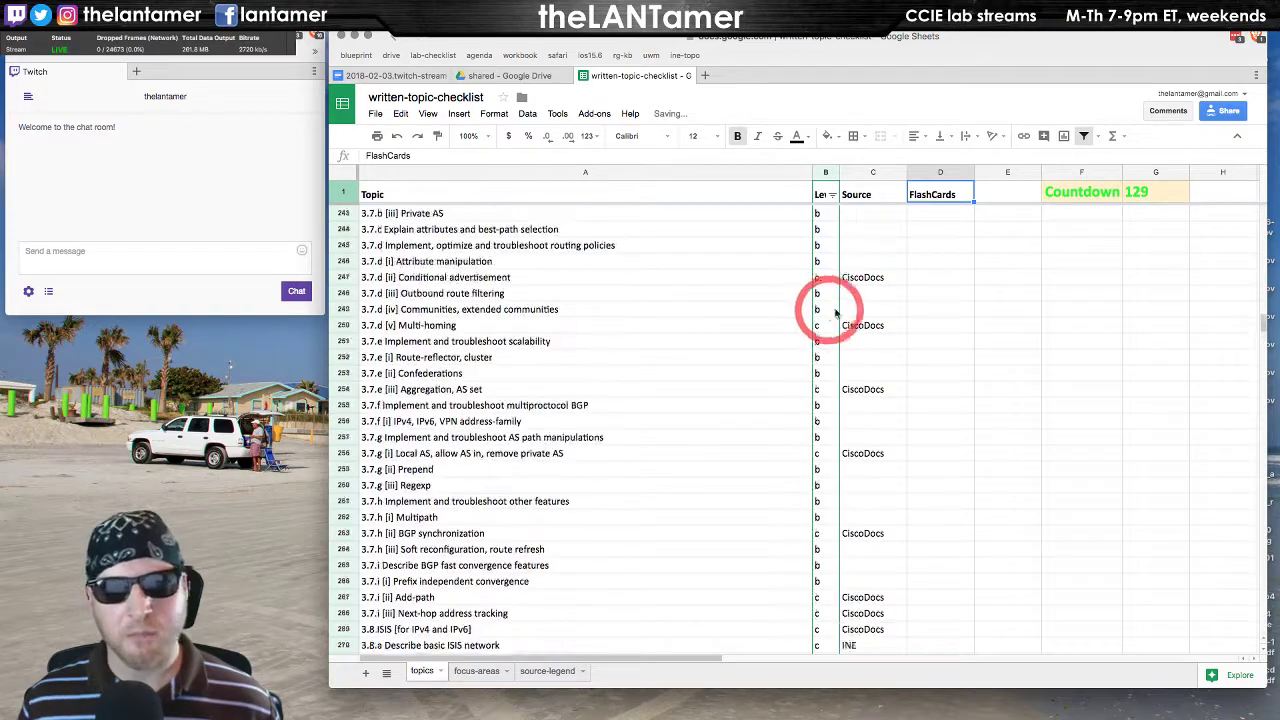
pyautogui.scroll(15, 863, 240)
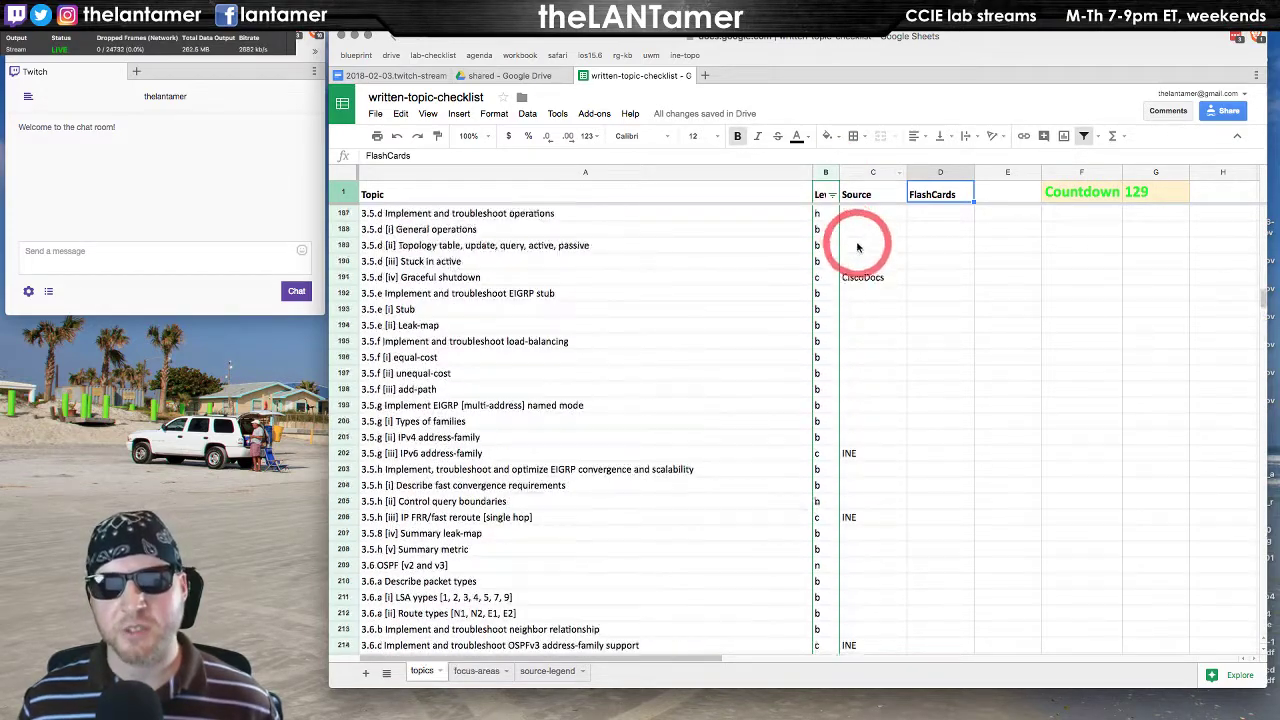
pyautogui.scroll(1, 843, 224)
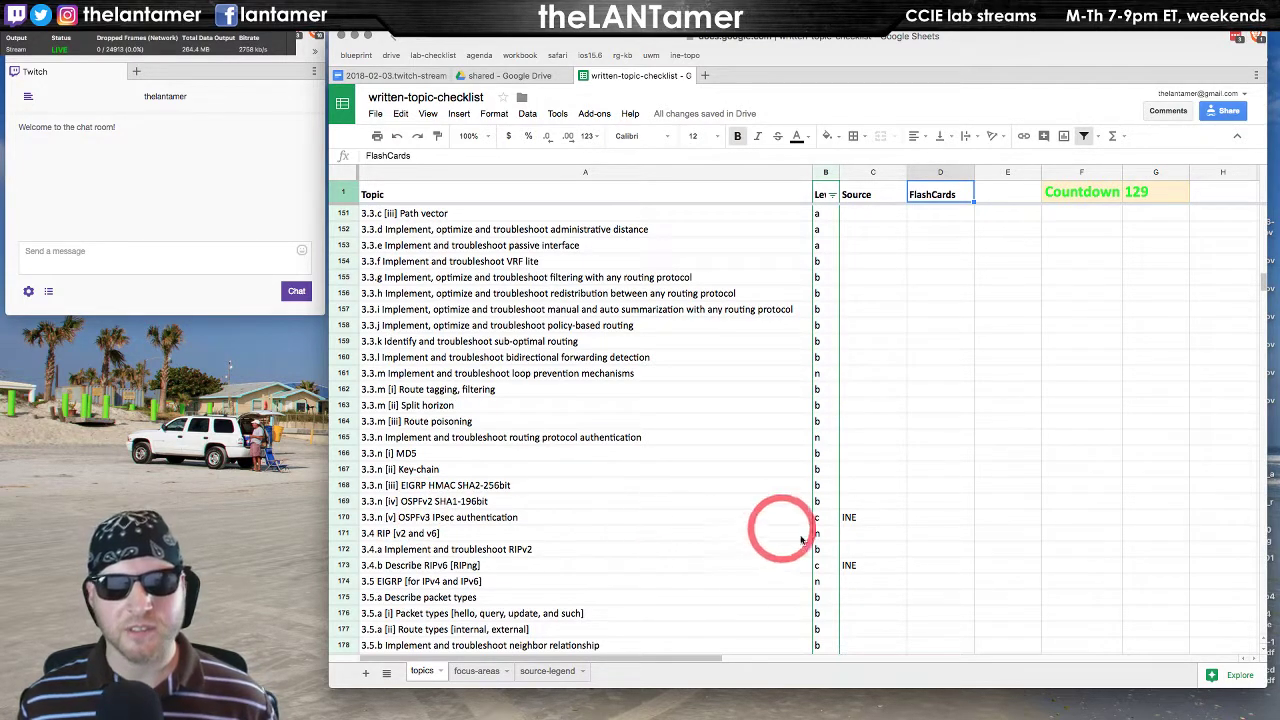
pyautogui.scroll(-4, 520, 518)
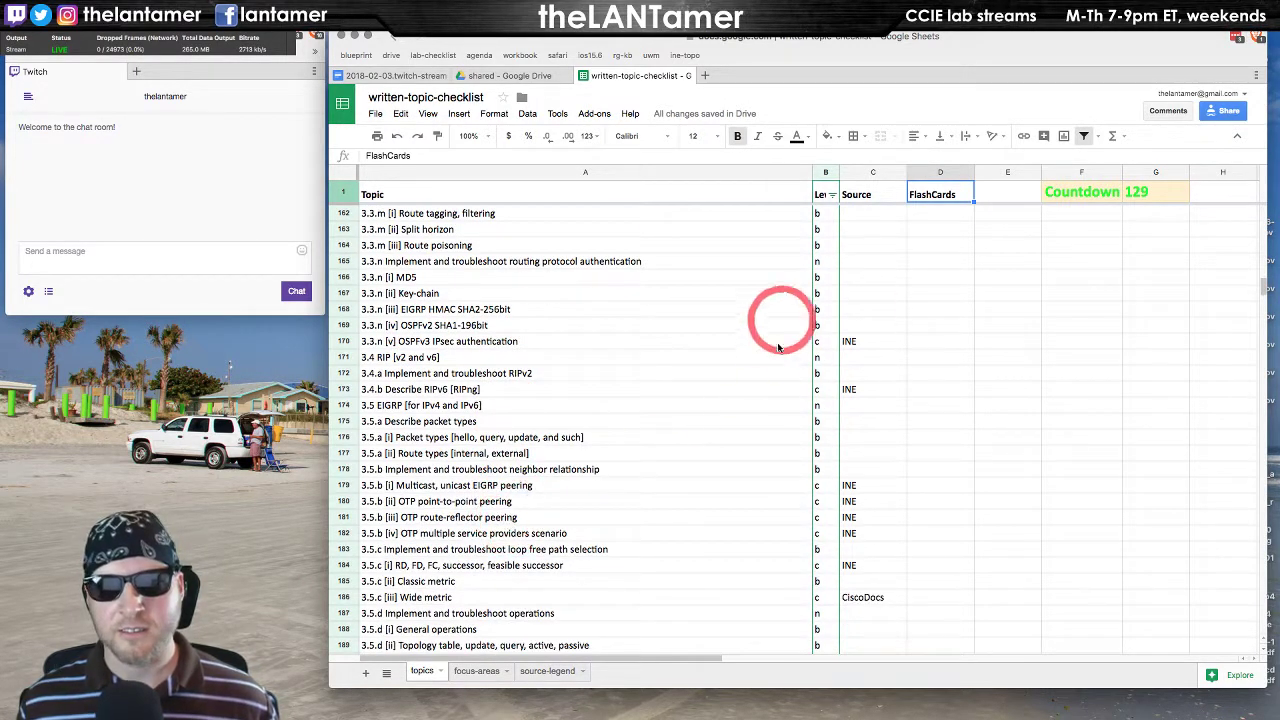
pyautogui.scroll(-2, 510, 432)
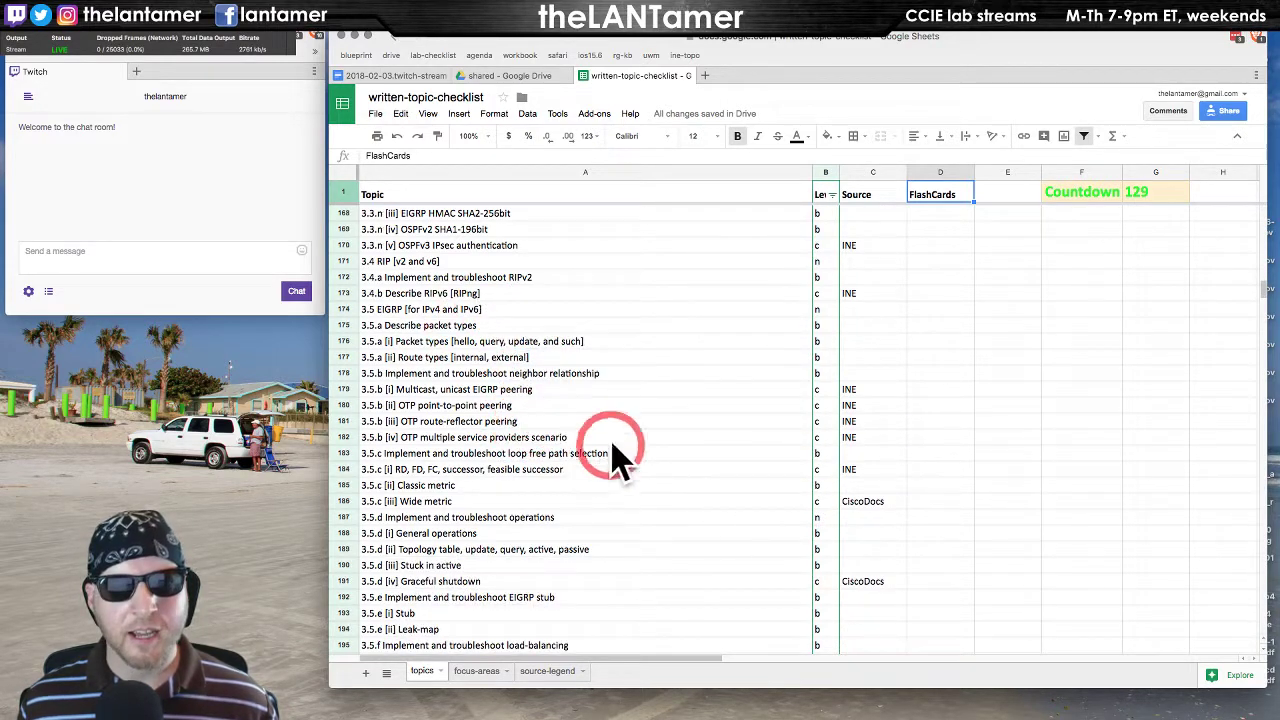
pyautogui.scroll(-3, 550, 455)
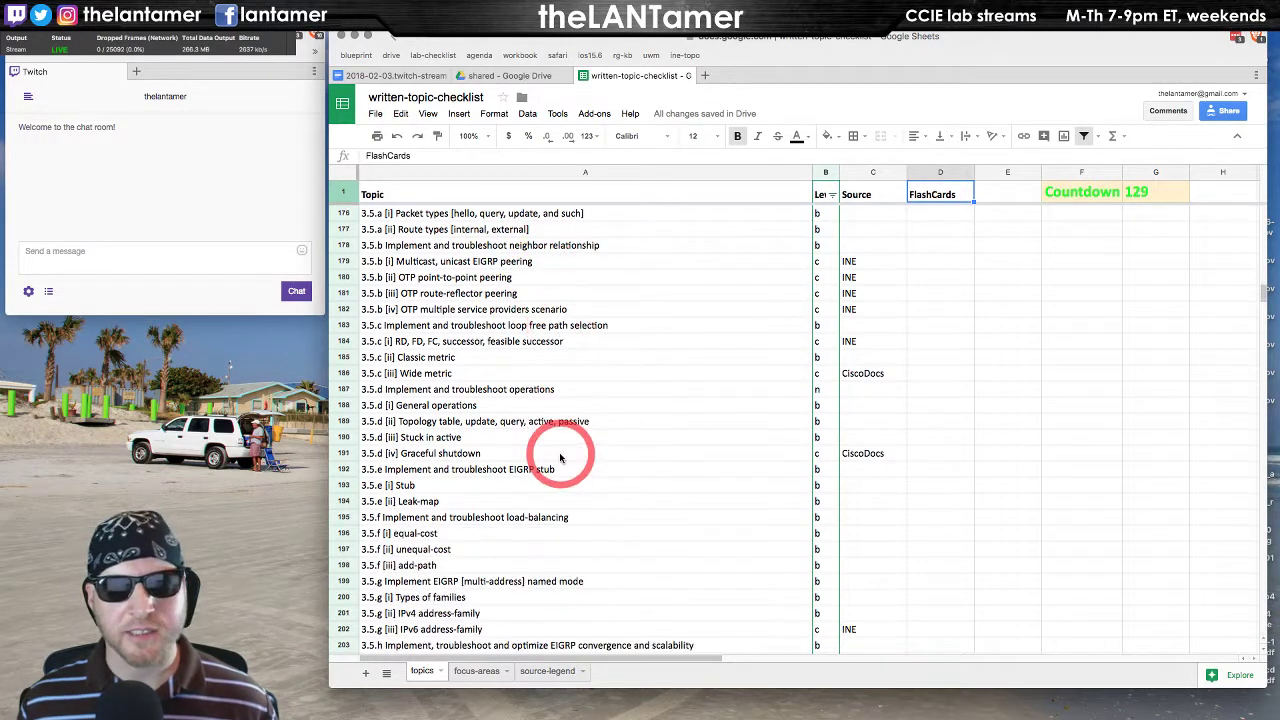
pyautogui.click(432, 373)
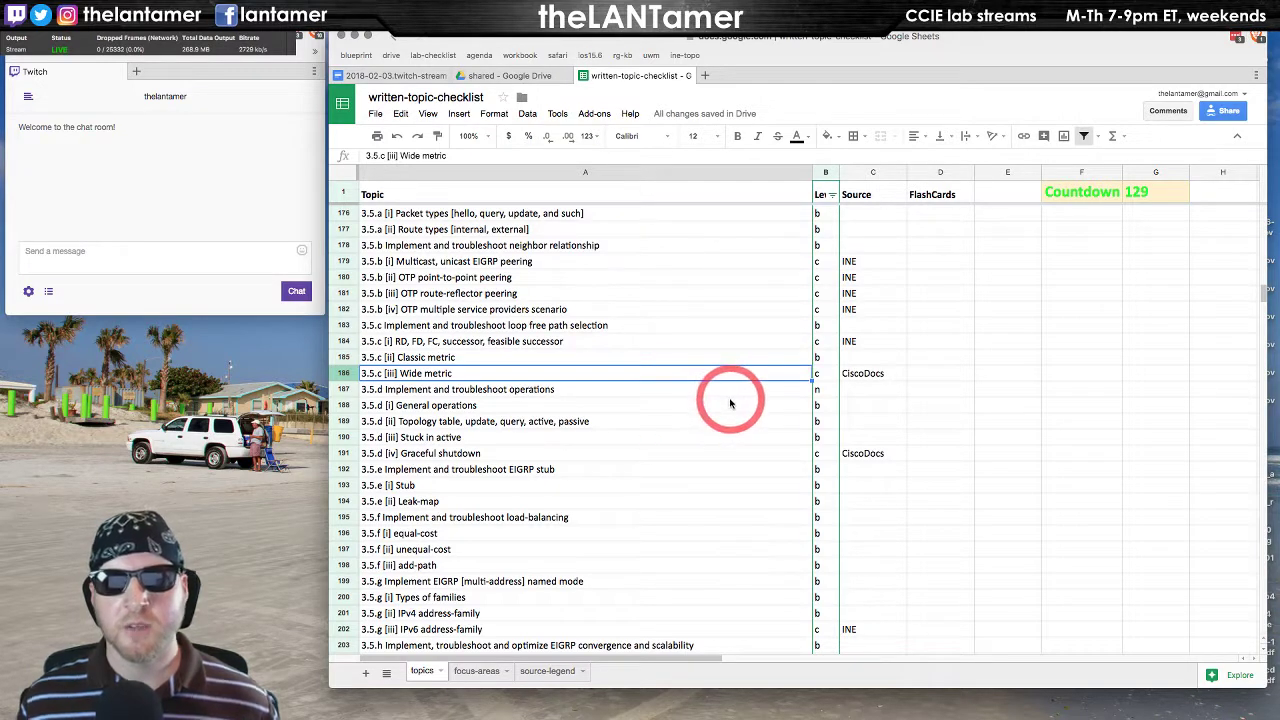
# - Sign in to the Windows 7 VM with the account password, then return to the spreadsheet desktop
pyautogui.hotkey('ctrl', 'Right')
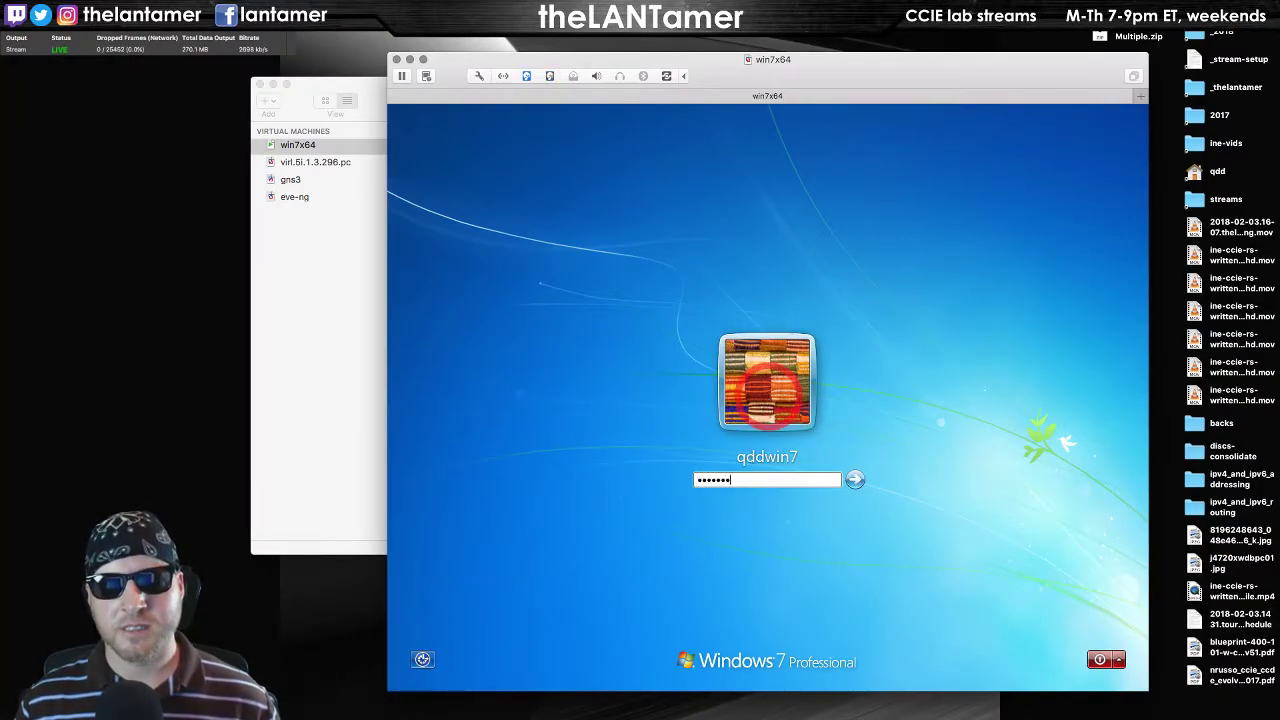
pyautogui.press('Return')
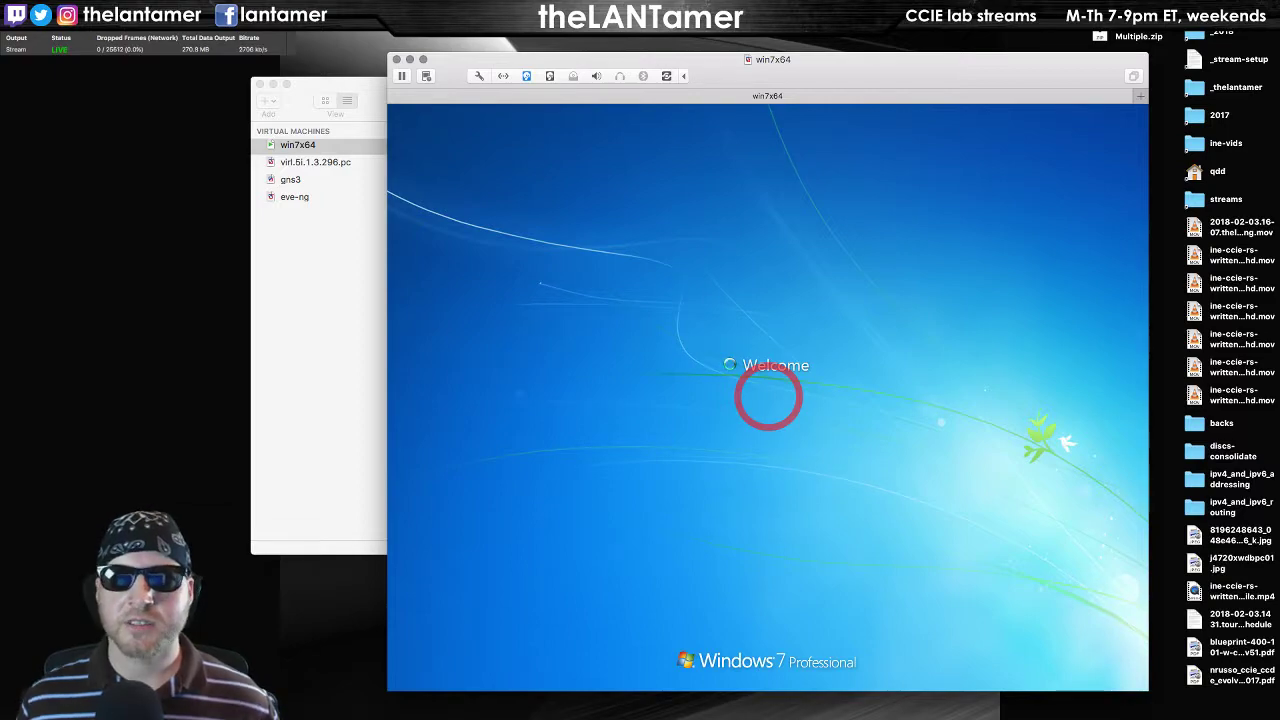
pyautogui.moveTo(700, 63); pyautogui.dragTo(614, 63)
pyautogui.hotkey('ctrl', 'Left')
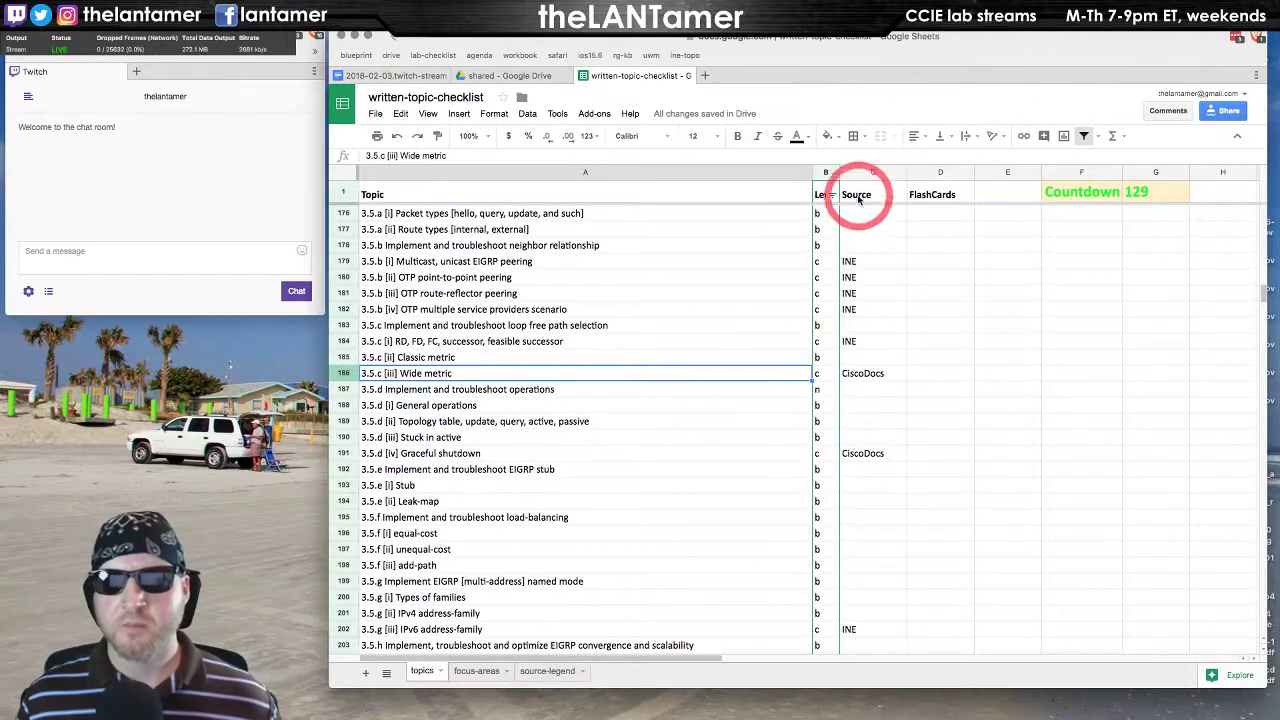
pyautogui.click(936, 196)
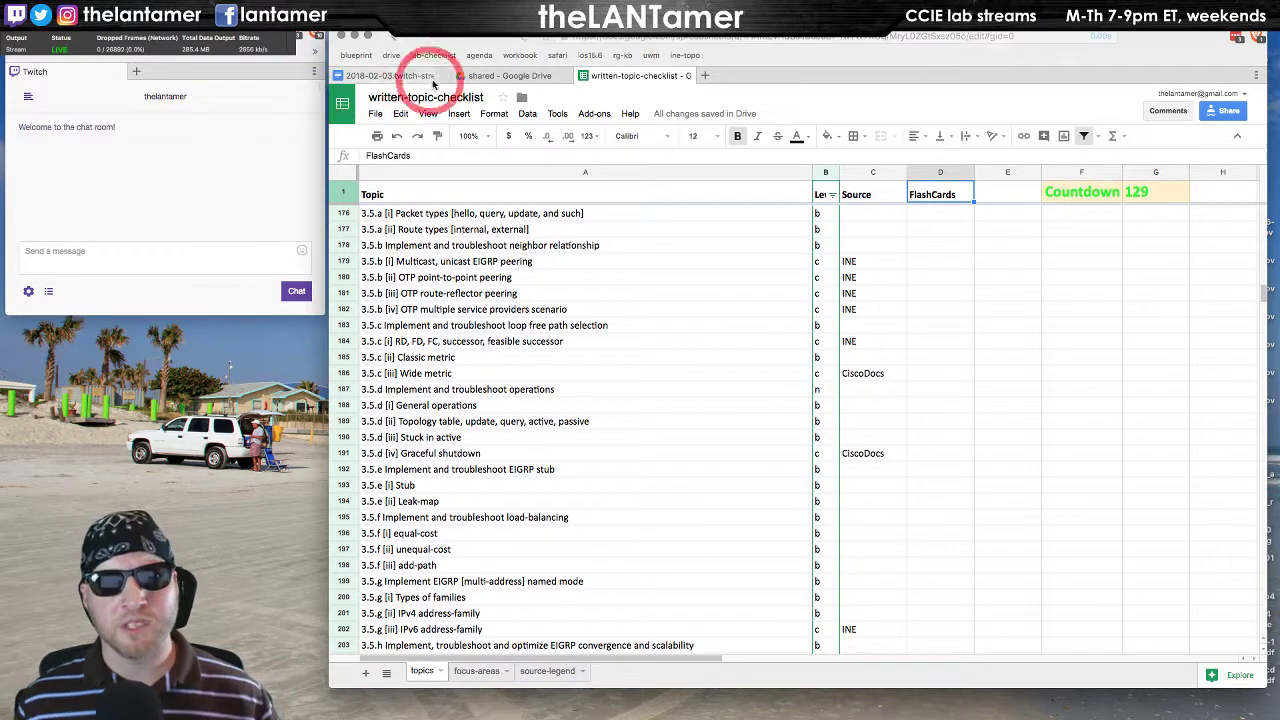
pyautogui.click(490, 78)
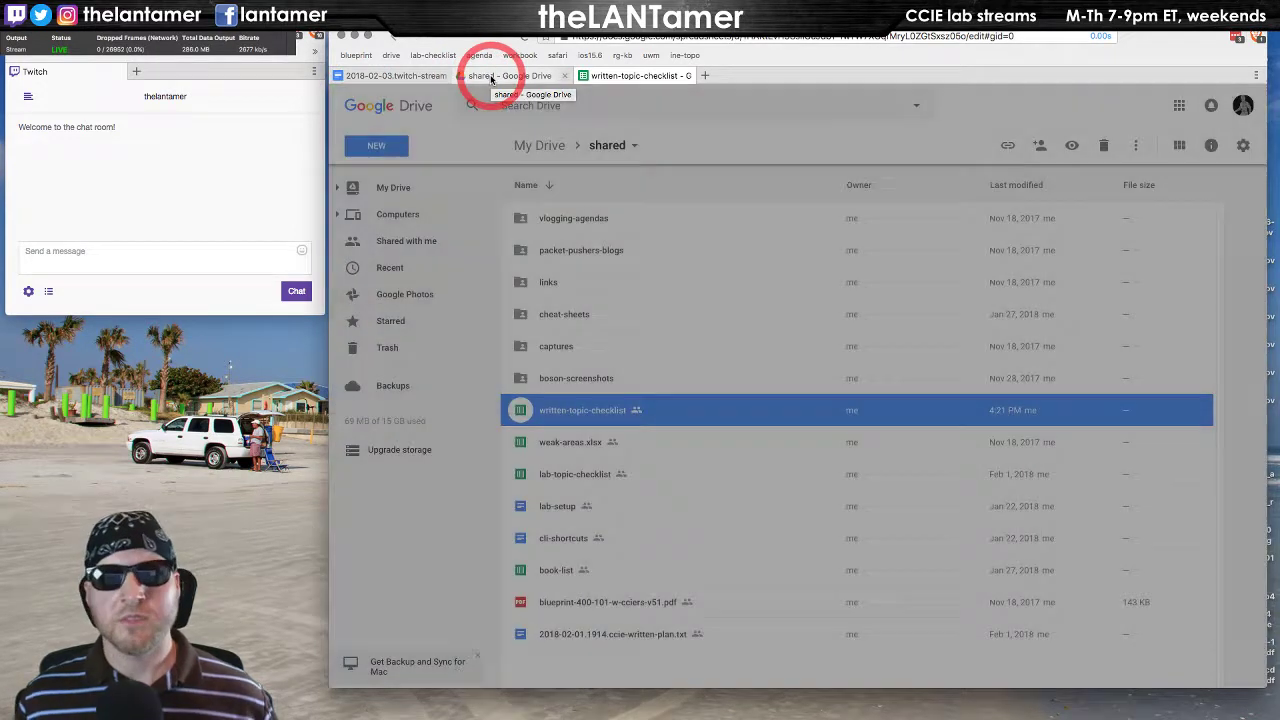
pyautogui.click(632, 76)
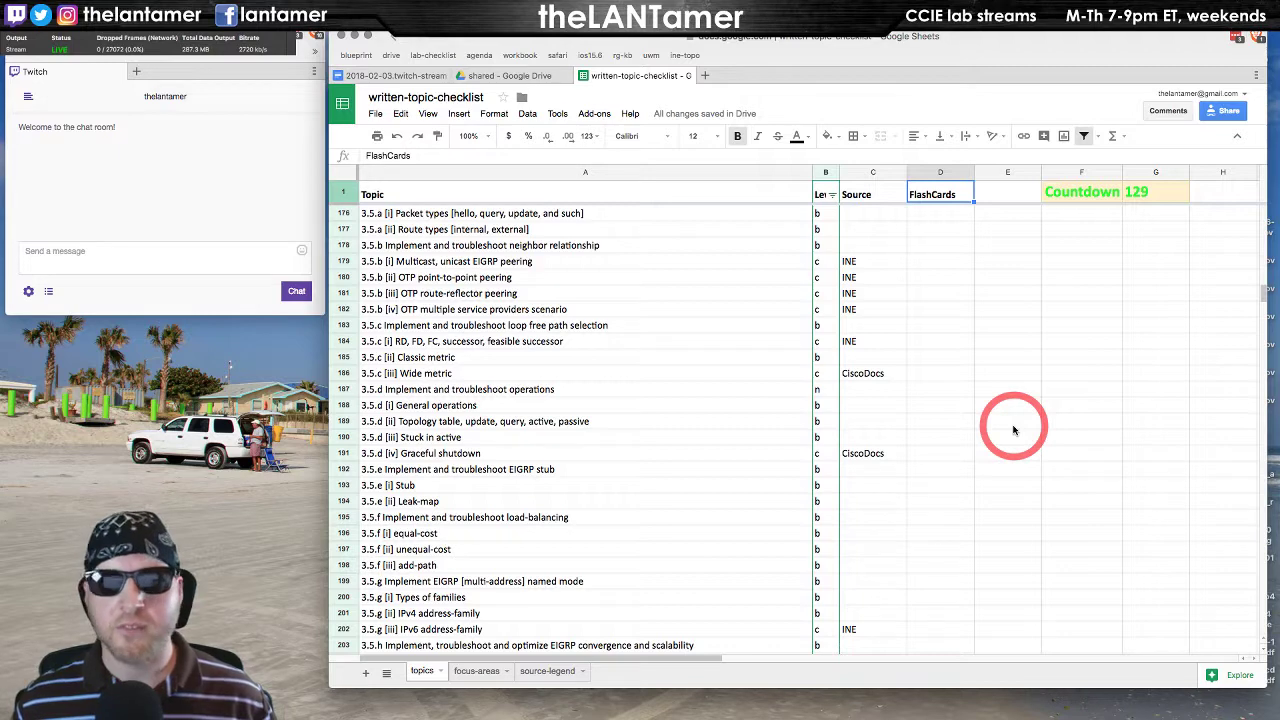
pyautogui.press('Left')
pyautogui.press('Left')
pyautogui.press('Left')
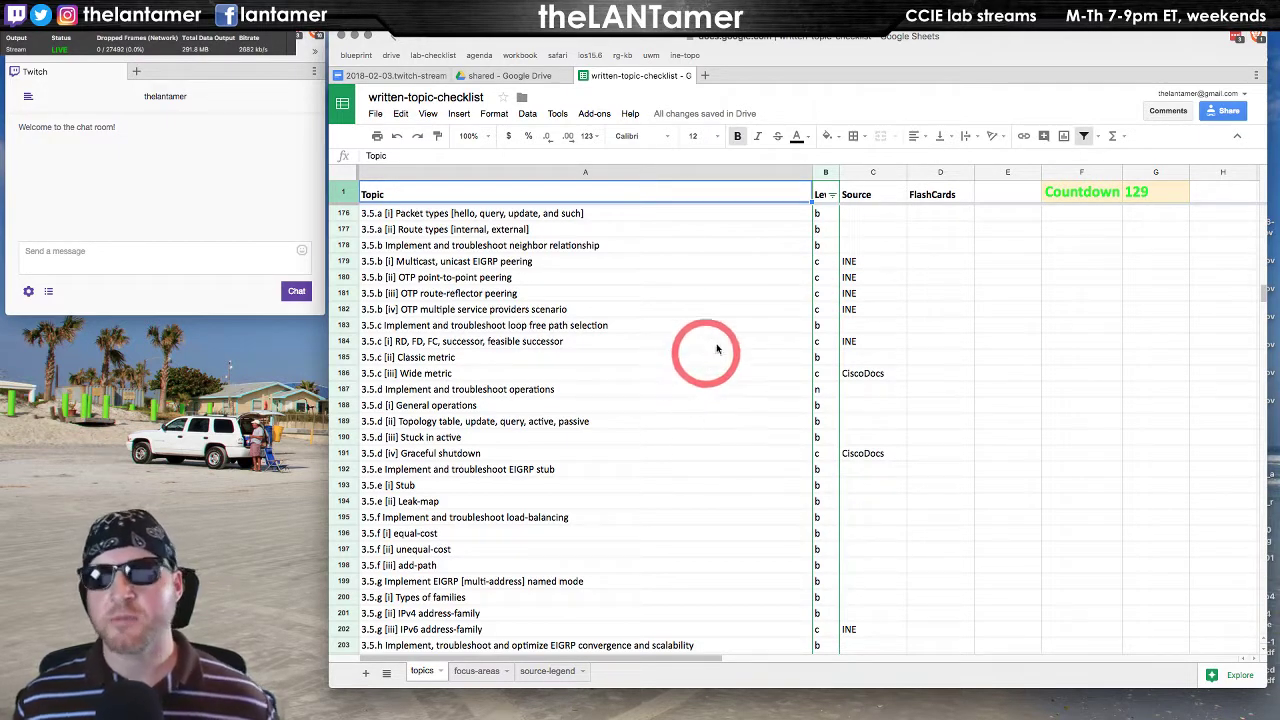
# - Check the Countdown label in F1 and its value of 129 in G1
pyautogui.click(1151, 190)
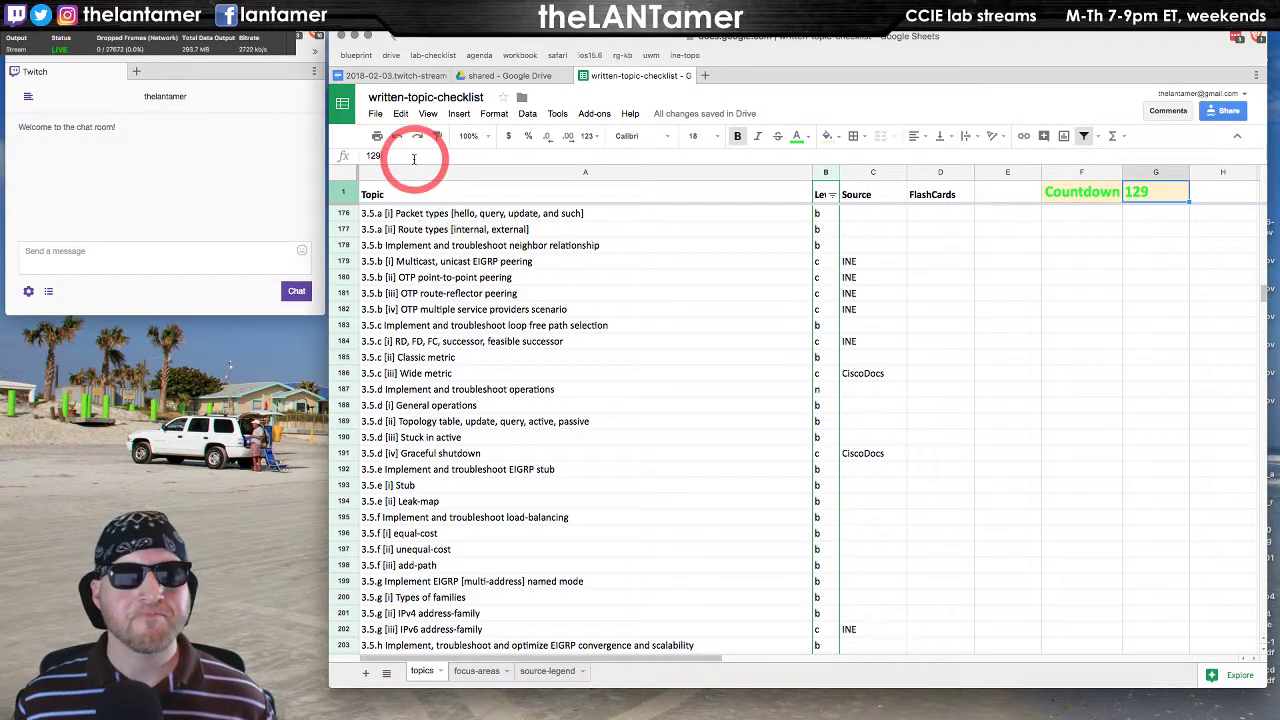
pyautogui.click(1100, 197)
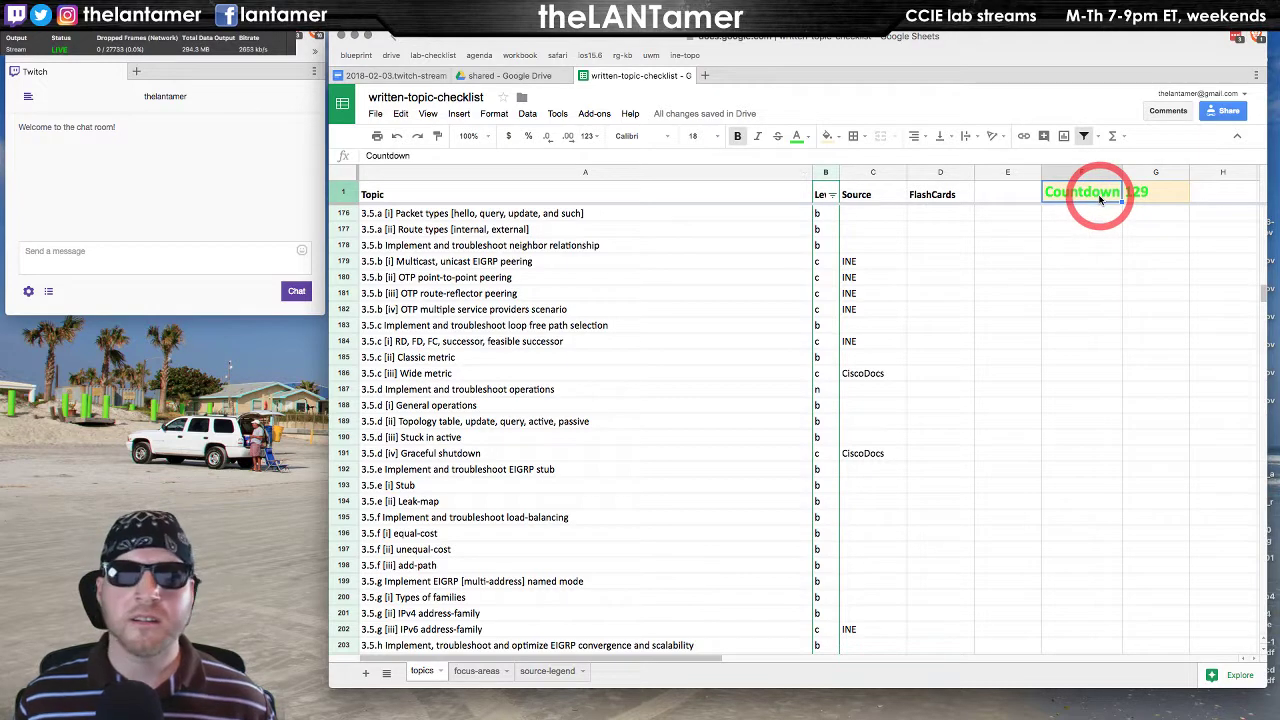
pyautogui.press('Right')
pyautogui.press('Left')
pyautogui.press('Right')
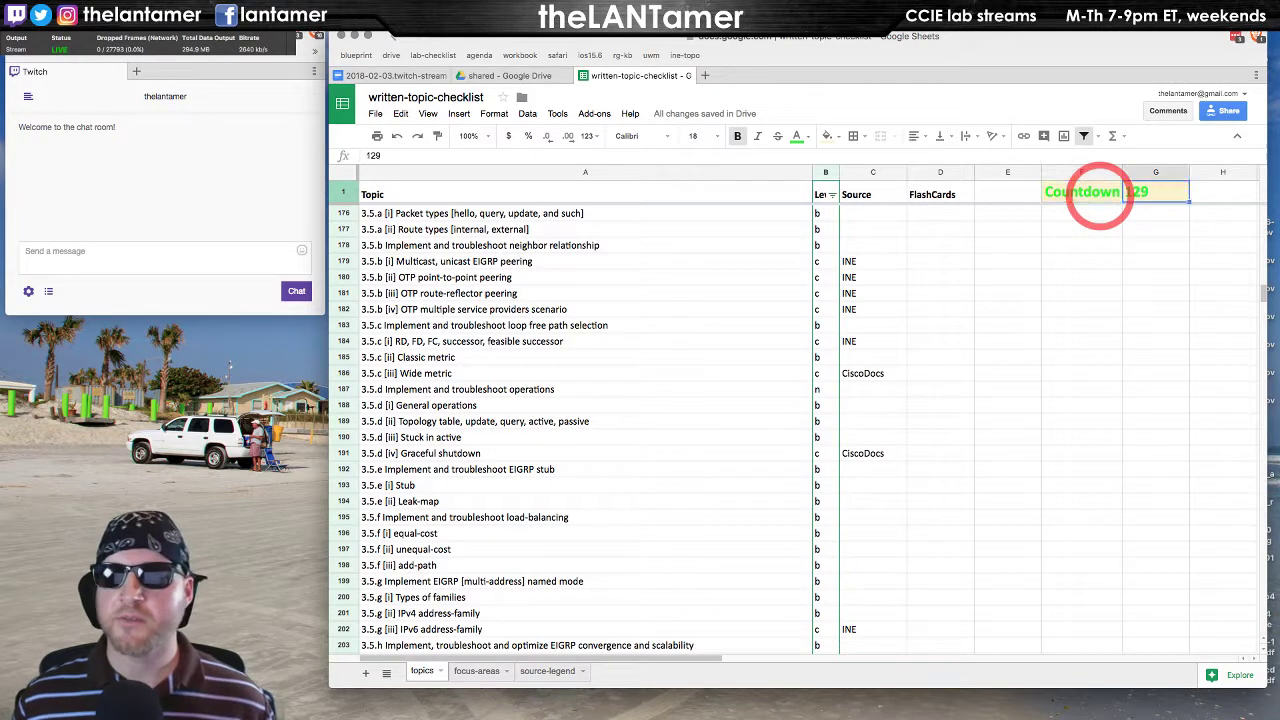
pyautogui.press('Left')
pyautogui.press('Right')
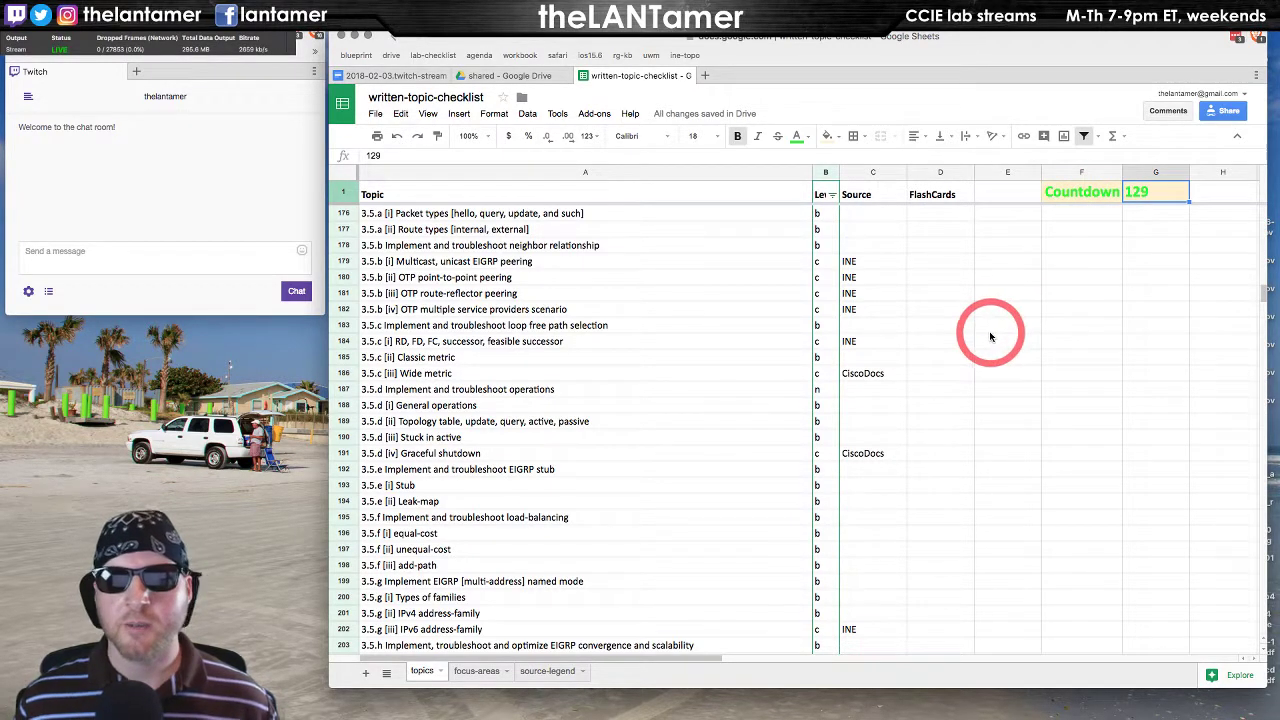
# - Close the shared Google Drive tab, leaving the topic checklist showing
pyautogui.scroll(-1, 988, 330)
pyautogui.scroll(3, 990, 337)
pyautogui.scroll(20, 990, 337)
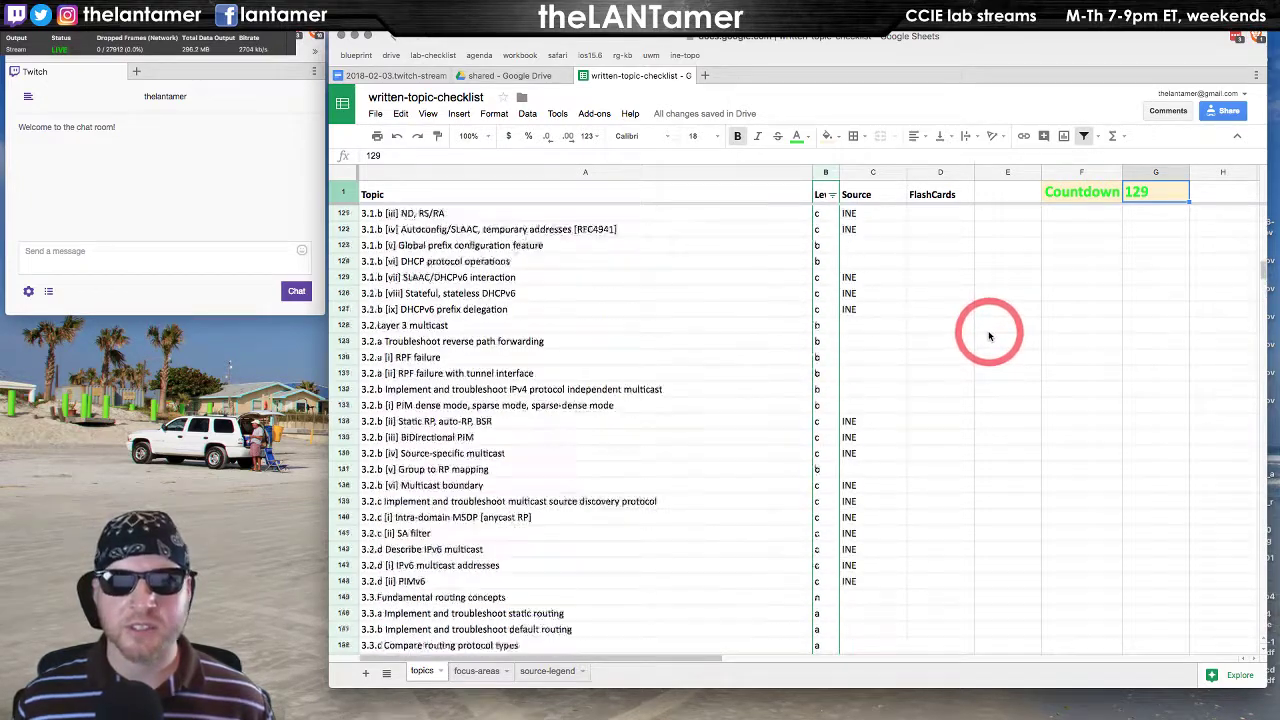
pyautogui.click(508, 75)
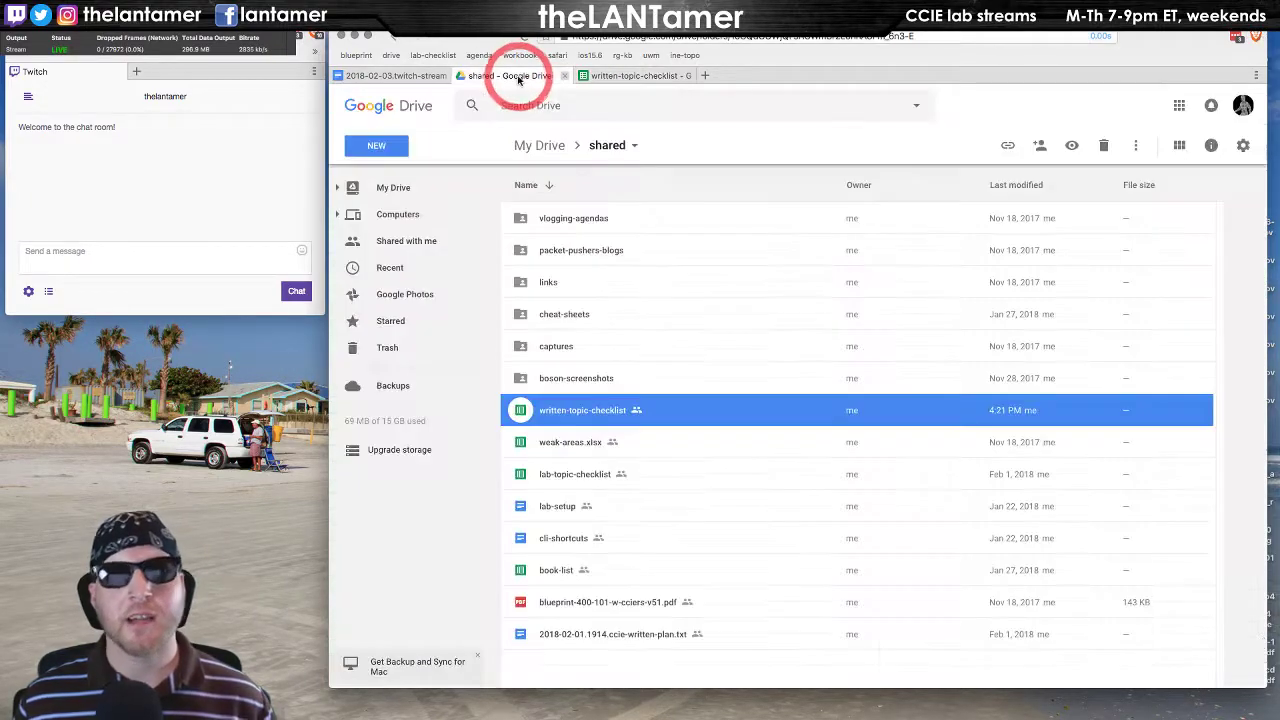
pyautogui.middleClick(500, 75)
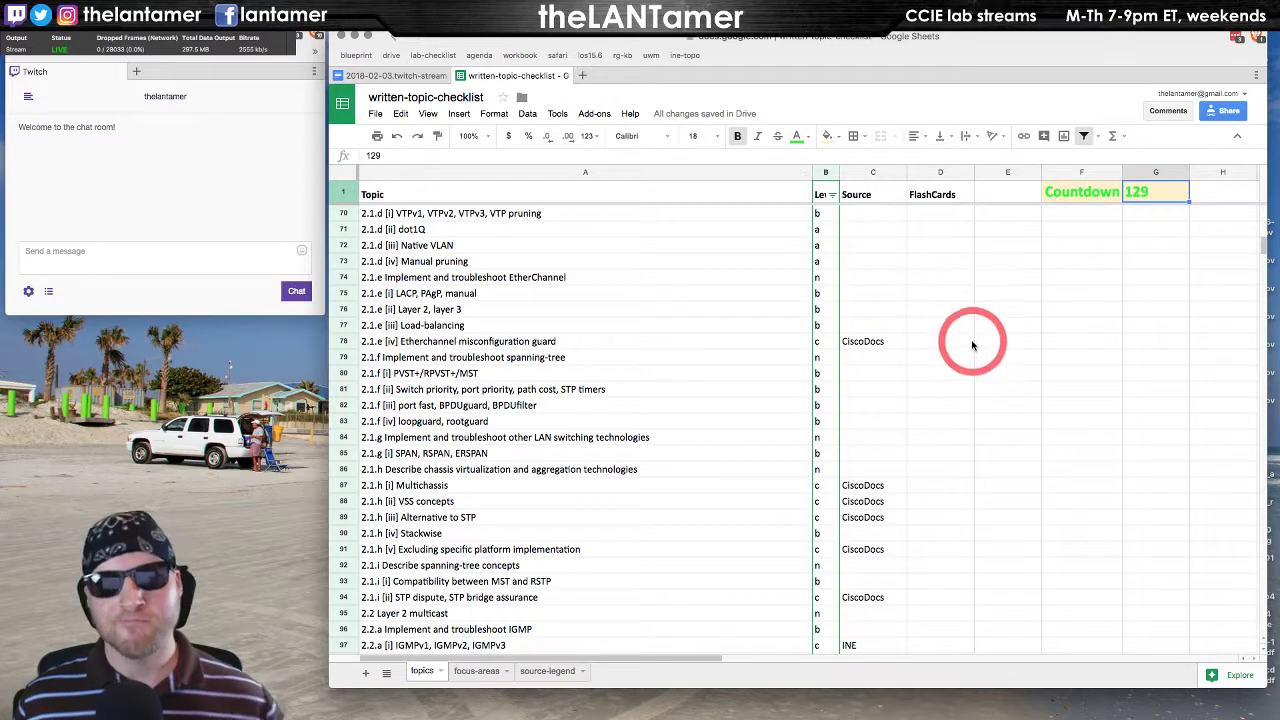